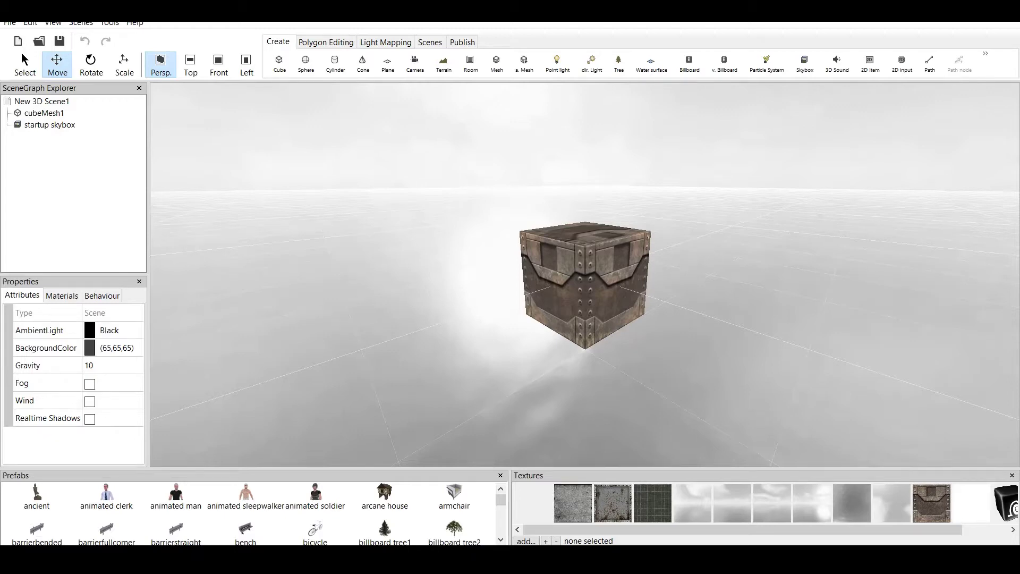
Inspect the textured cube from a closer, angled view and select it in the scene
scroll(585, 274, "up", 2)
scroll(585, 275, "down", 1)
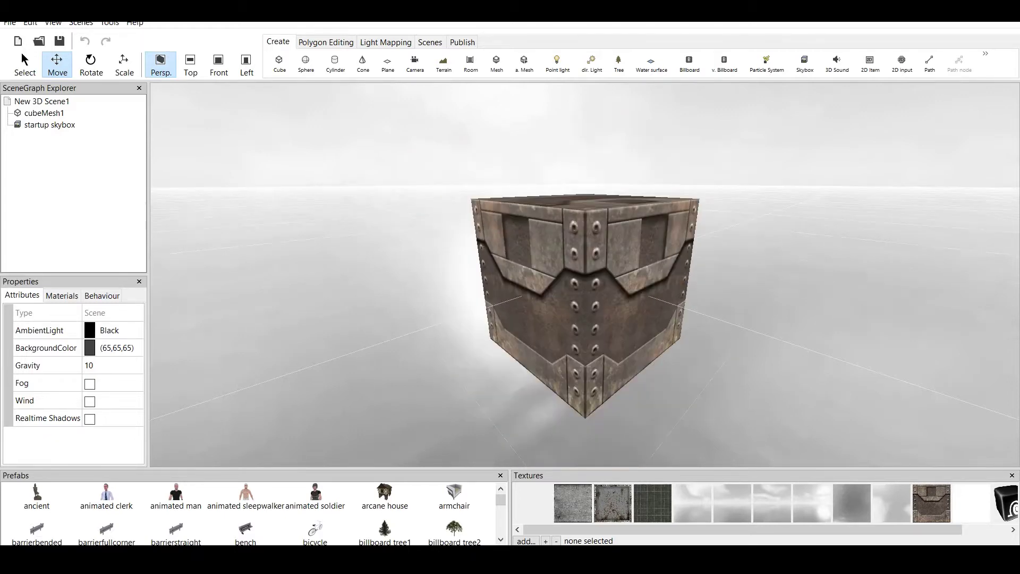
right_click_drag(585, 274, 637, 309)
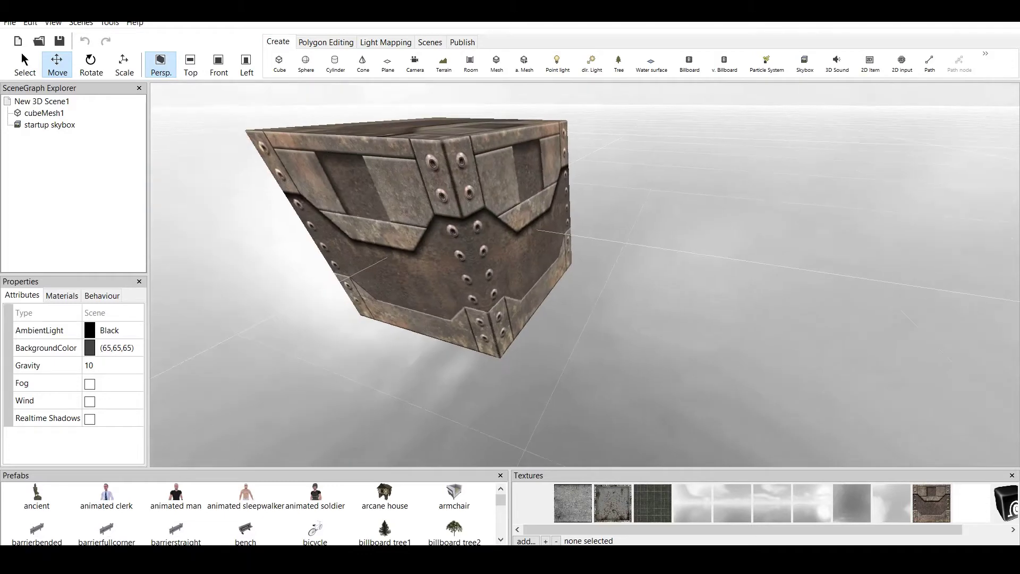
scroll(585, 274, "up", 1)
scroll(585, 274, "down", 2)
left_click(479, 242)
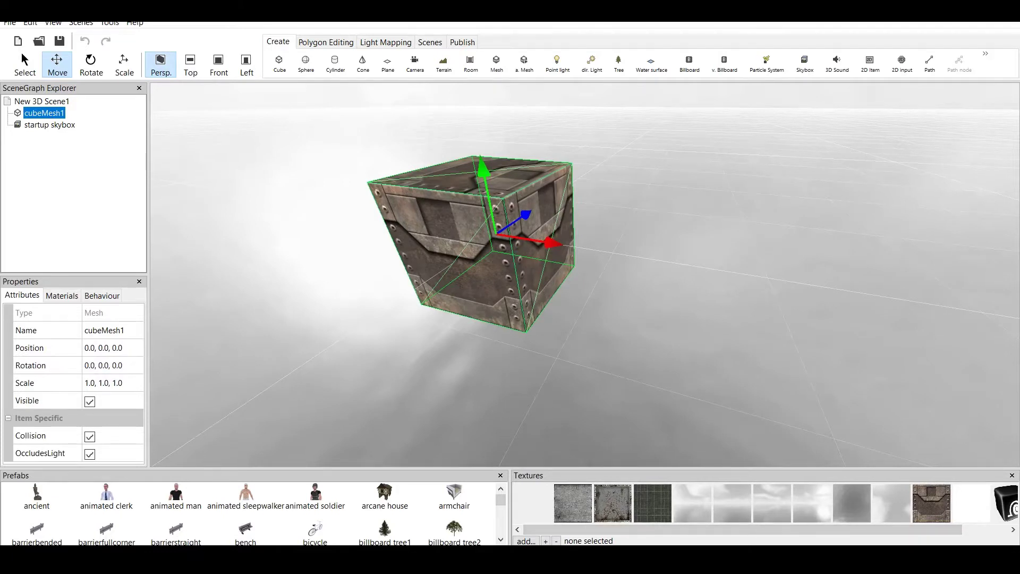
Browse the available textures, from the metal panel through the skybox images to the cube's default texture
left_click_drag(584, 469, 563, 474)
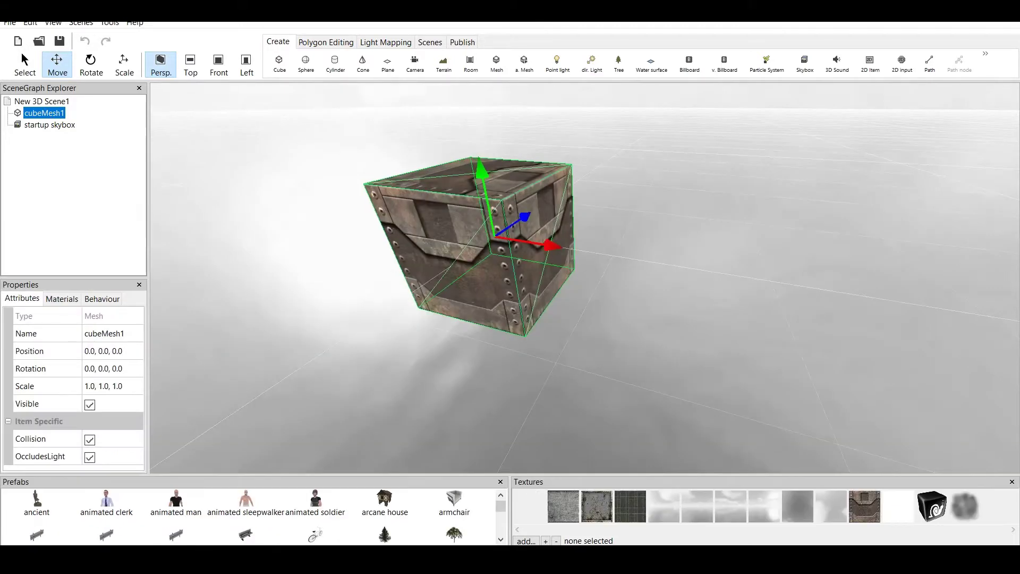
left_click(563, 506)
left_click(596, 506)
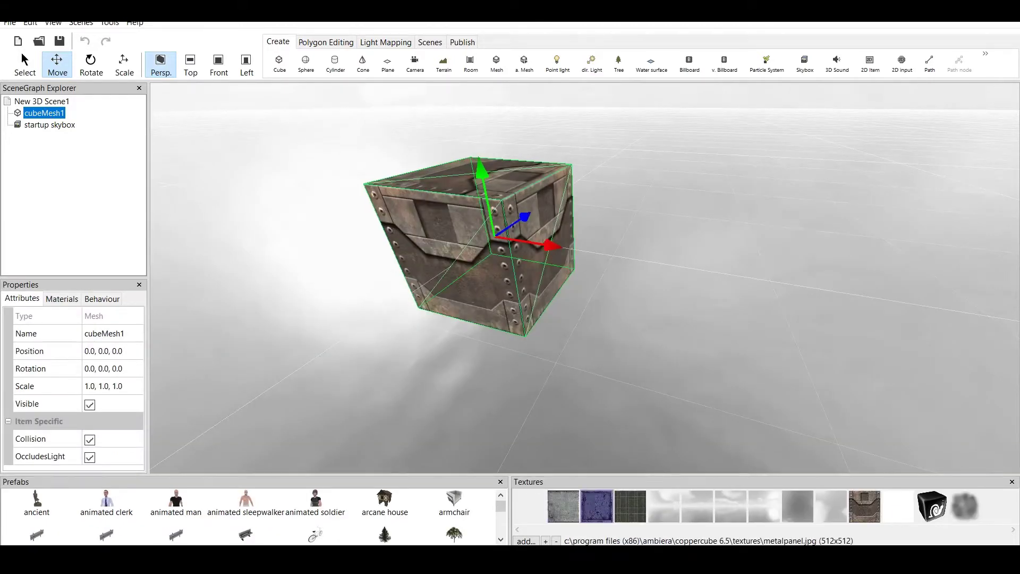
left_click(663, 506)
left_click(731, 506)
key("Right")
key("Right")
key("Right")
key("Right")
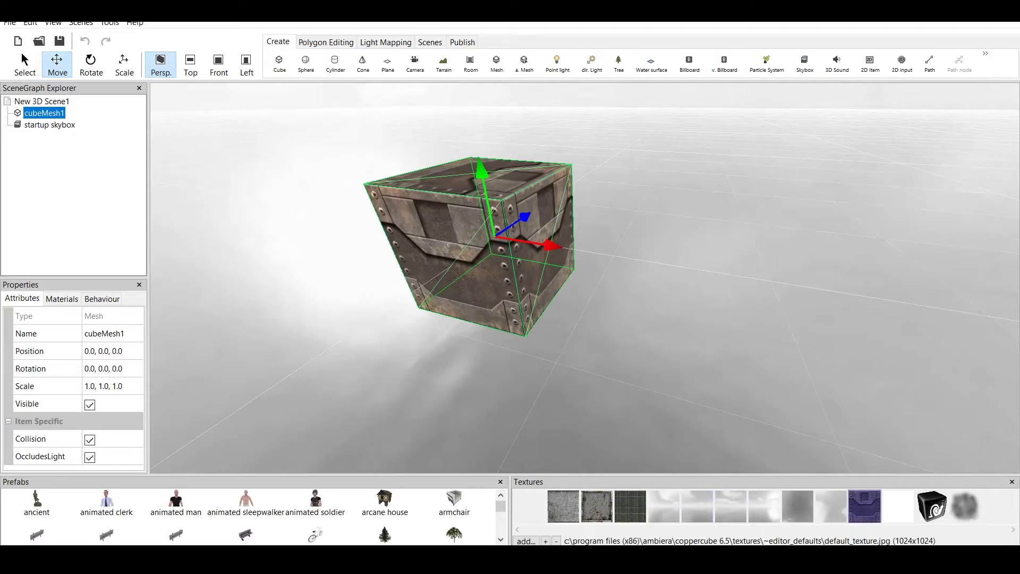
scroll(584, 277, "up", 5)
scroll(585, 277, "down", 7)
middle_click_drag(519, 260, 714, 286)
mouse_move(532, 268)
right_mouse_down()
mouse_move(500, 265)
mouse_move(518, 267)
right_mouse_up()
right_click_drag(585, 277, 509, 301)
right_click_drag(547, 270, 563, 271)
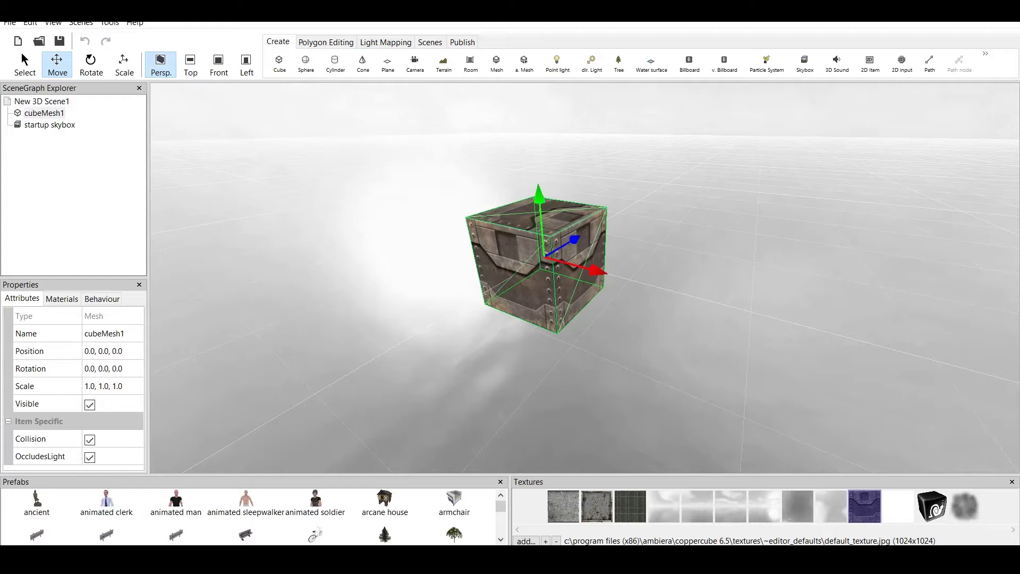
Create a sphere with radius 5.0 and poly count 128, and move it beside the cube to about X 16.5
left_click(306, 63)
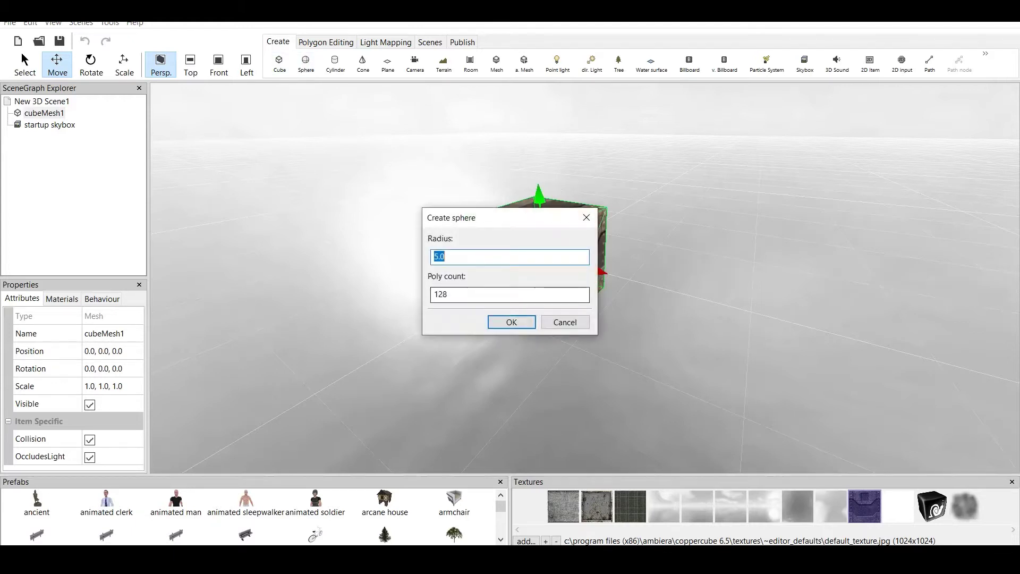
left_click(510, 321)
left_click_drag(637, 293, 769, 329)
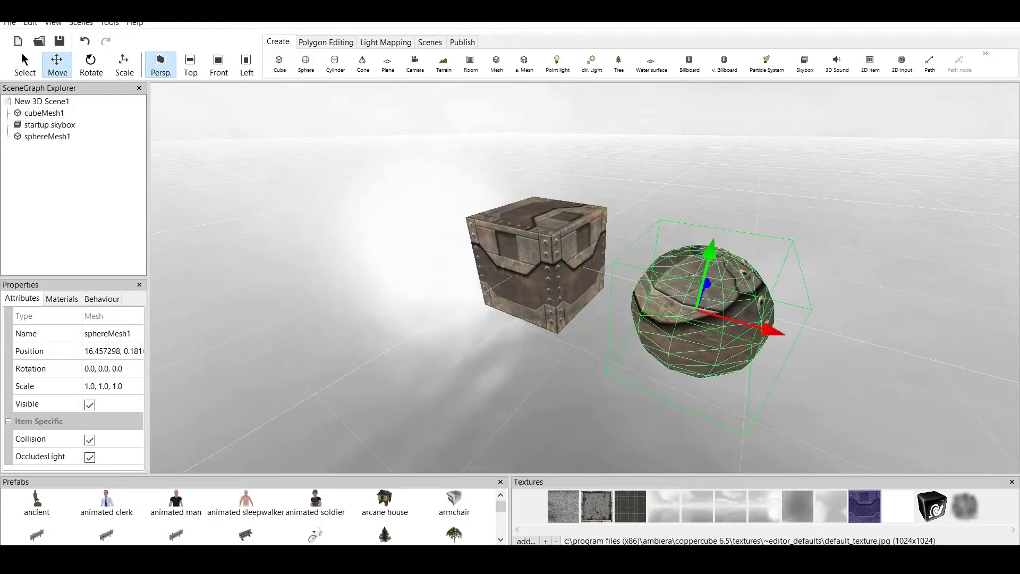
Select the sphere and the cube together and delete both, leaving only the startup skybox
right_click(704, 315)
key("Escape")
left_click(49, 125)
left_click(47, 137)
left_click(44, 113, "shift")
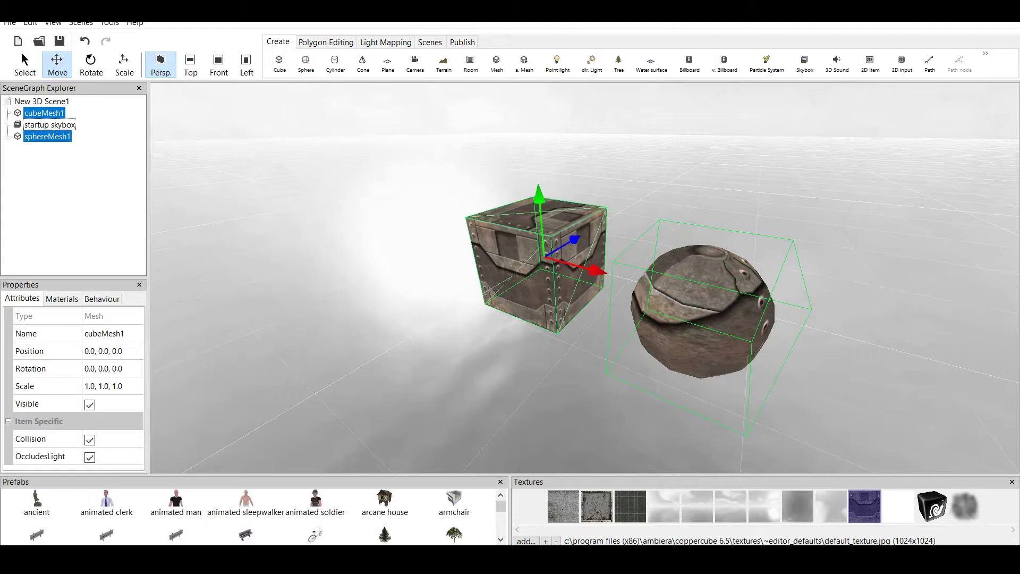
right_click(59, 110)
left_click(90, 131)
left_click_drag(467, 250, 513, 225)
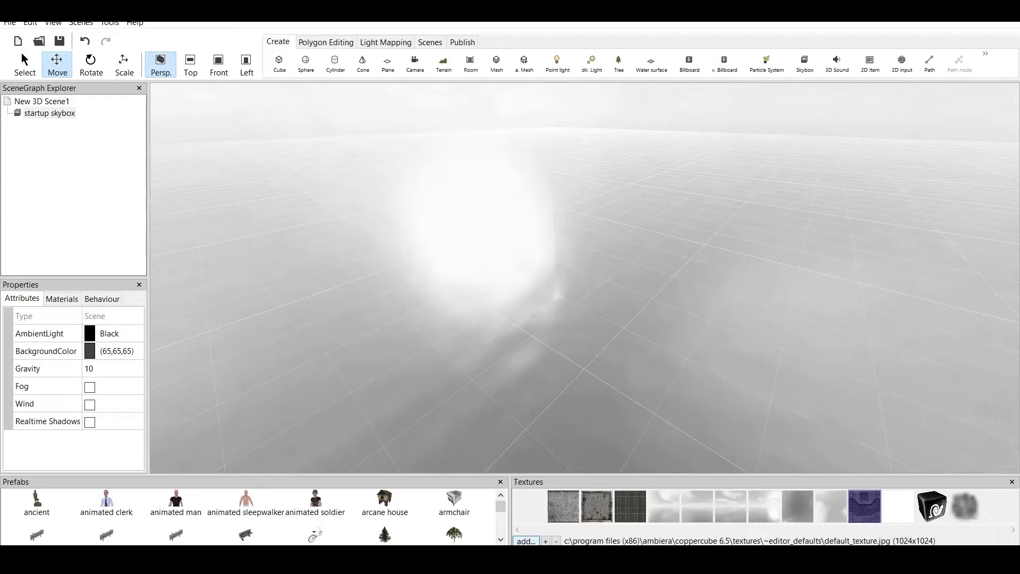
left_click(526, 540)
scroll(584, 277, "down", 4)
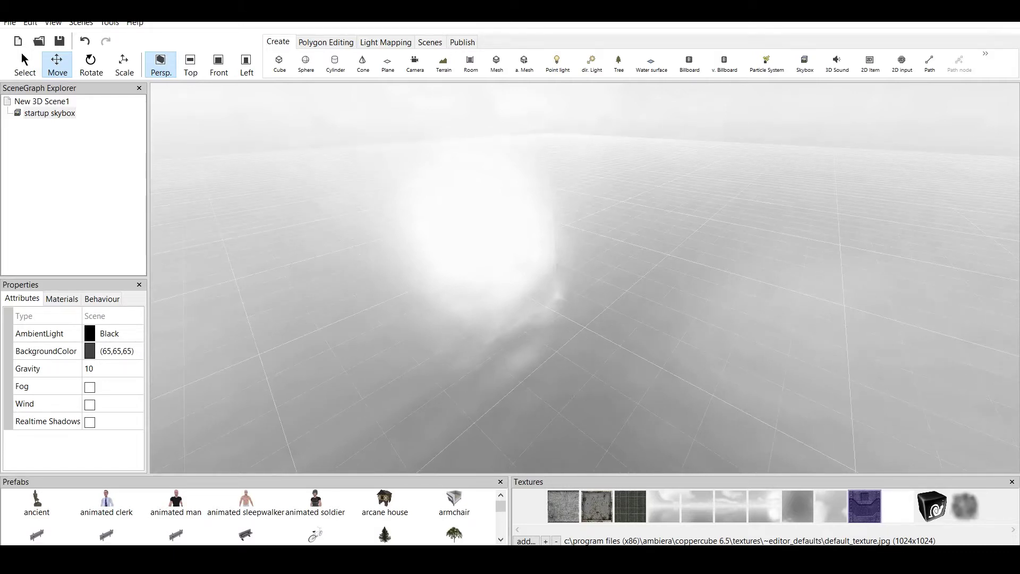
middle_click_drag(584, 277, 664, 293)
key("Up")
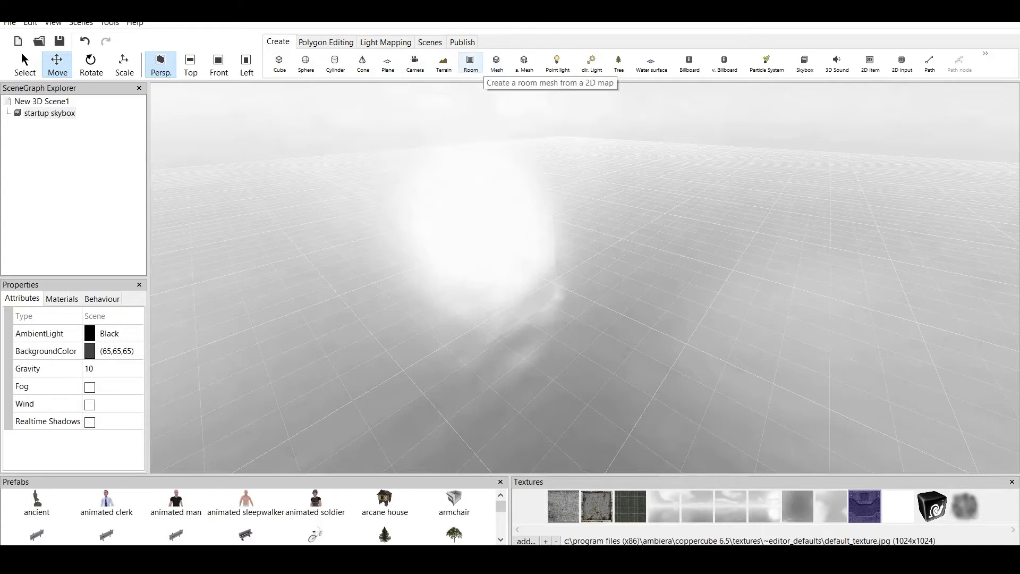
Create a room from the default 2D map with an arched ceiling and wall height 1.5, and inspect its interior
left_click(471, 62)
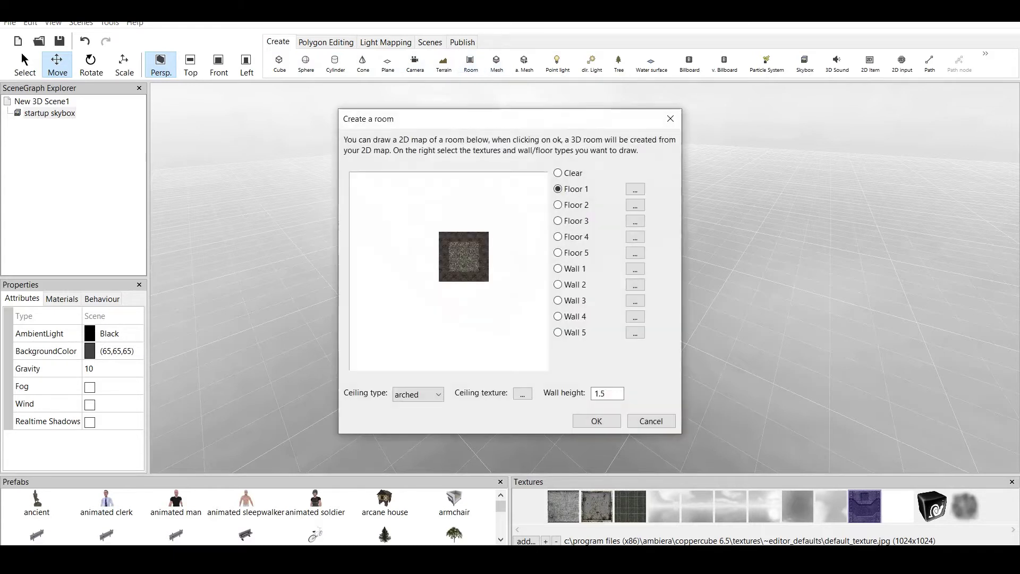
left_click_drag(467, 119, 469, 108)
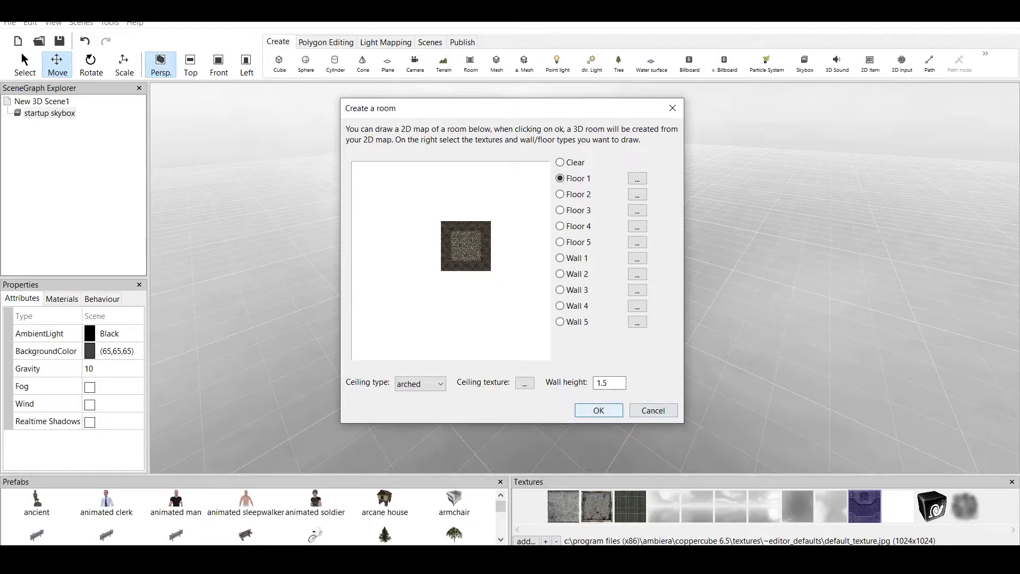
left_click(599, 410)
scroll(585, 278, "down", 3)
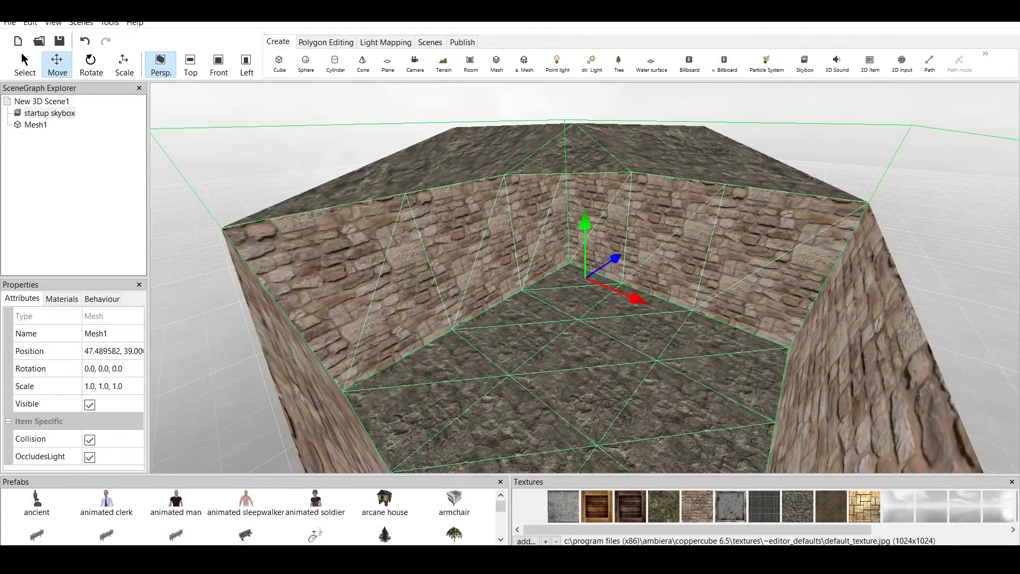
scroll(598, 410, "up", 5)
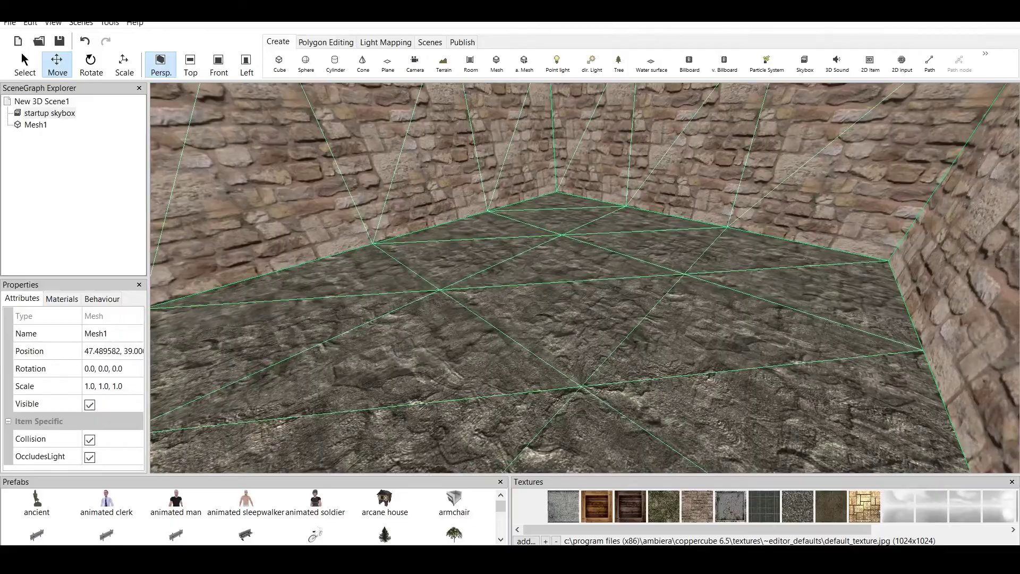
left_click_drag(585, 278, 518, 271)
key("s")
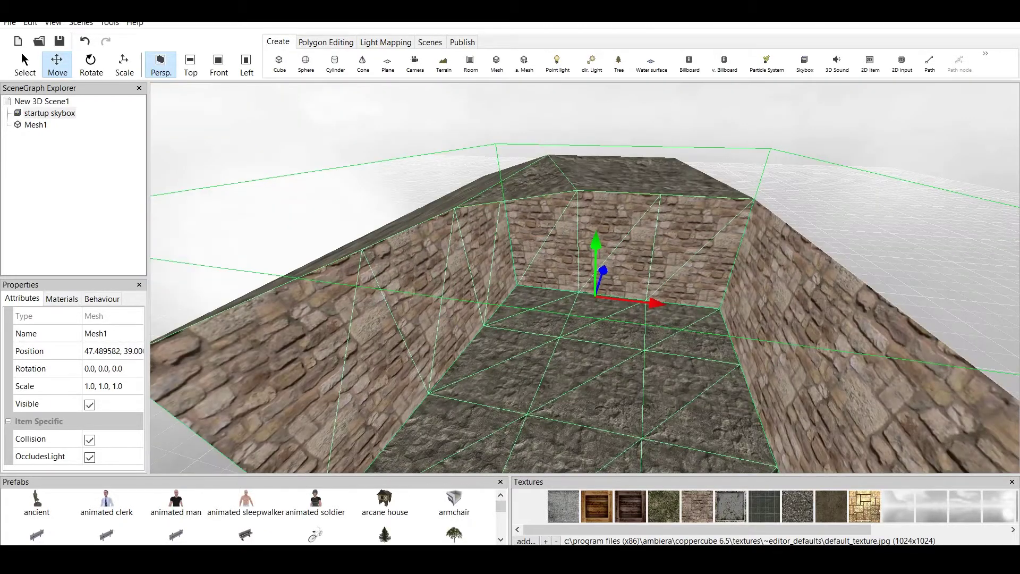
Delete the arched-ceiling room from the scene
right_click(68, 120)
left_click(101, 136)
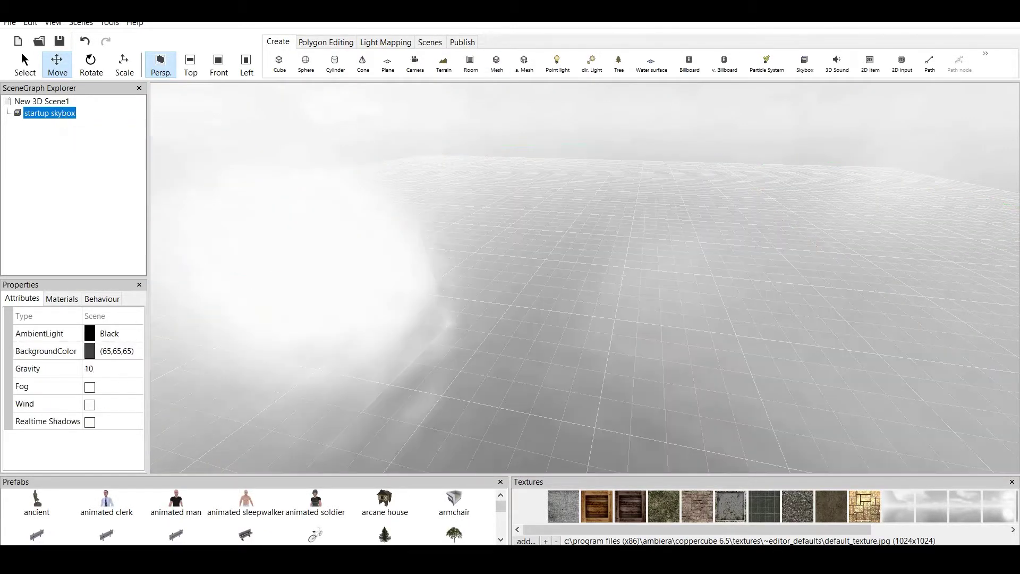
Start a new room with a flat ceiling and assign the light wooden crate texture to the ceiling
left_click(470, 63)
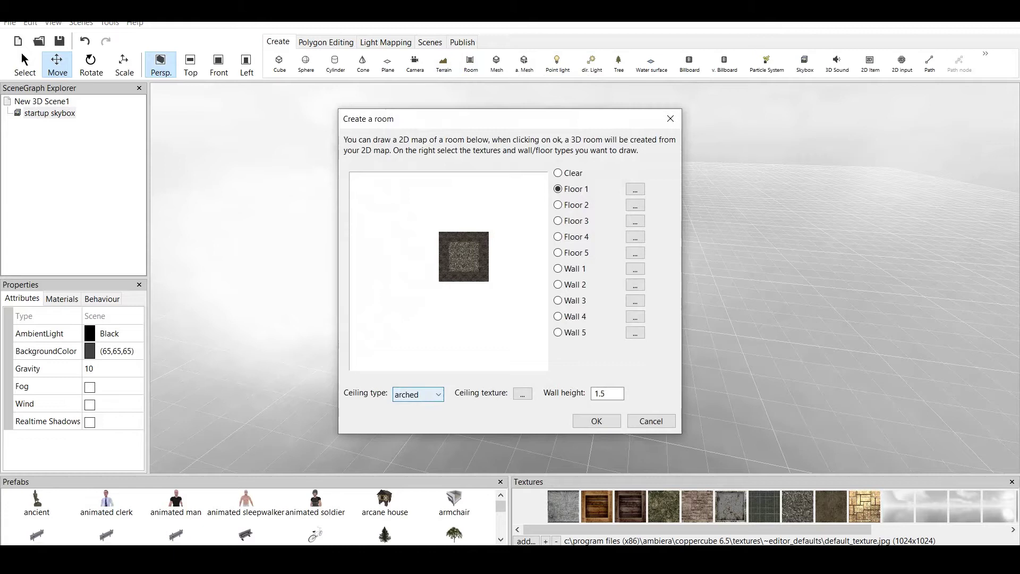
left_click(418, 394)
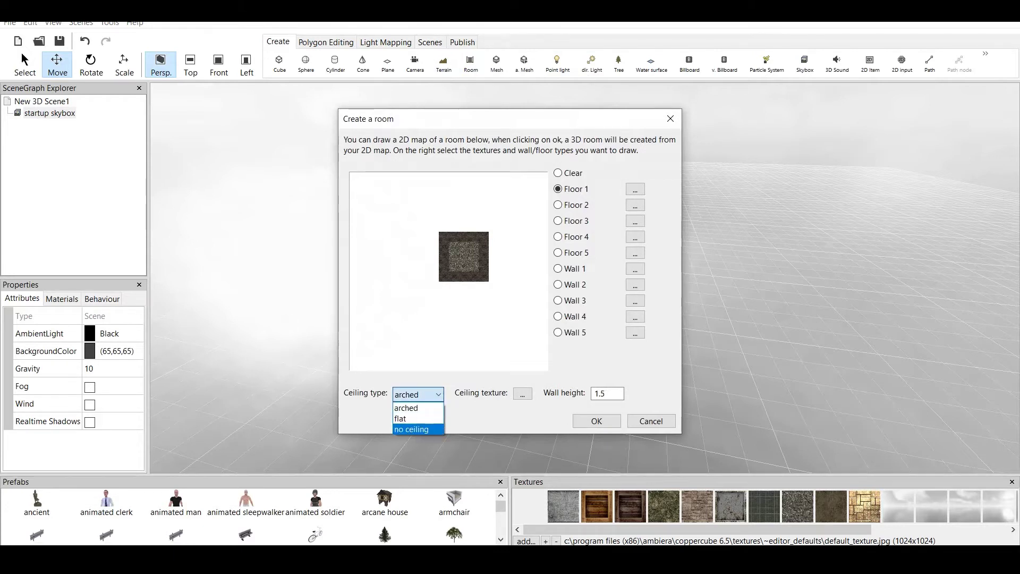
left_click(417, 419)
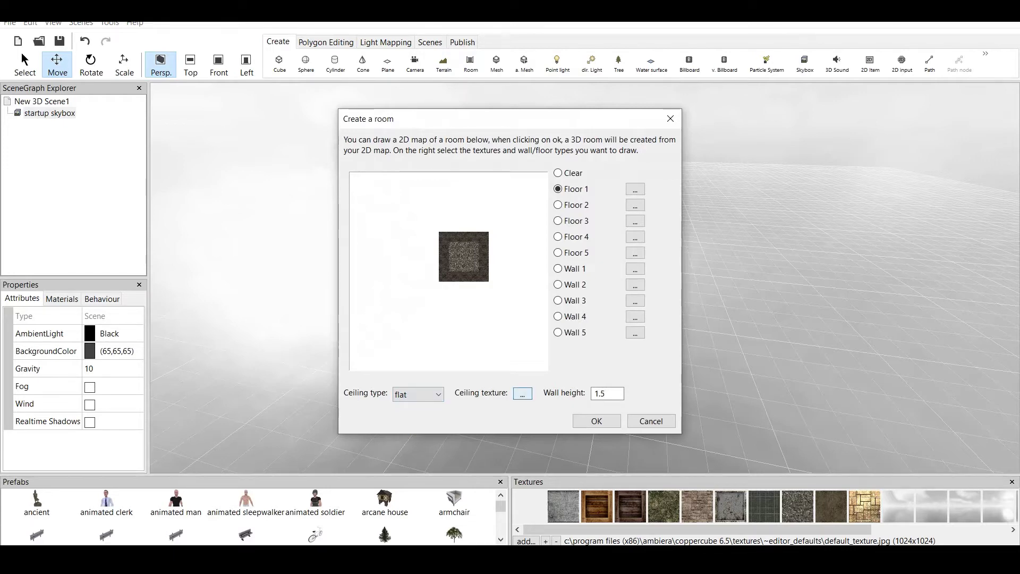
left_click(522, 393)
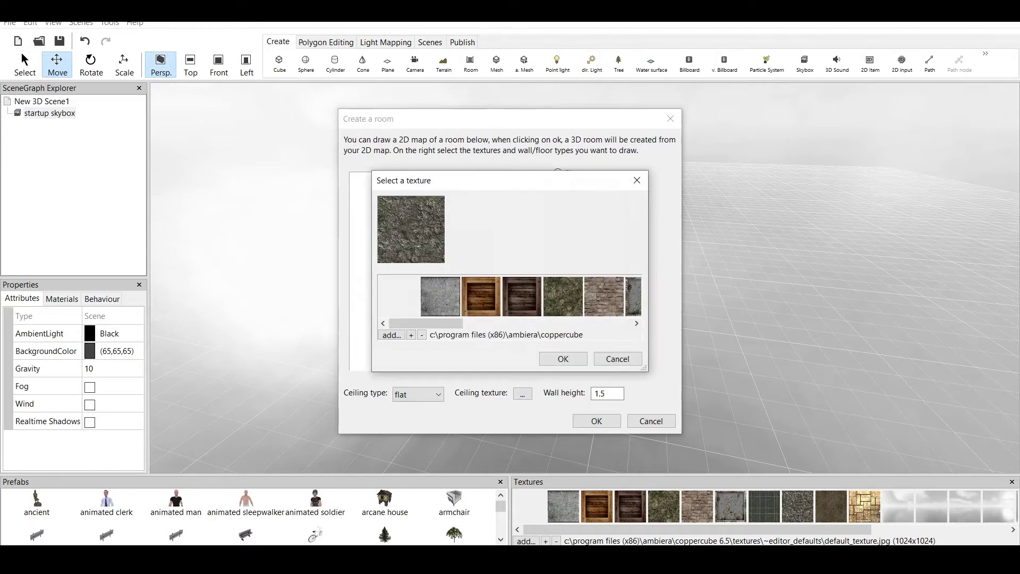
mouse_move(425, 323)
left_mouse_down()
mouse_move(458, 324)
mouse_move(425, 324)
left_mouse_up()
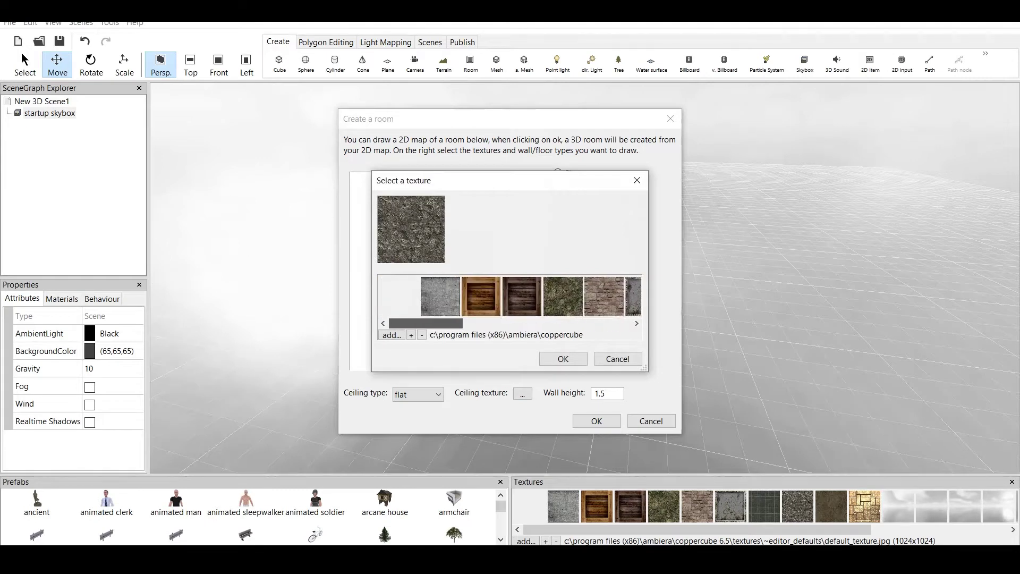
left_click(481, 296)
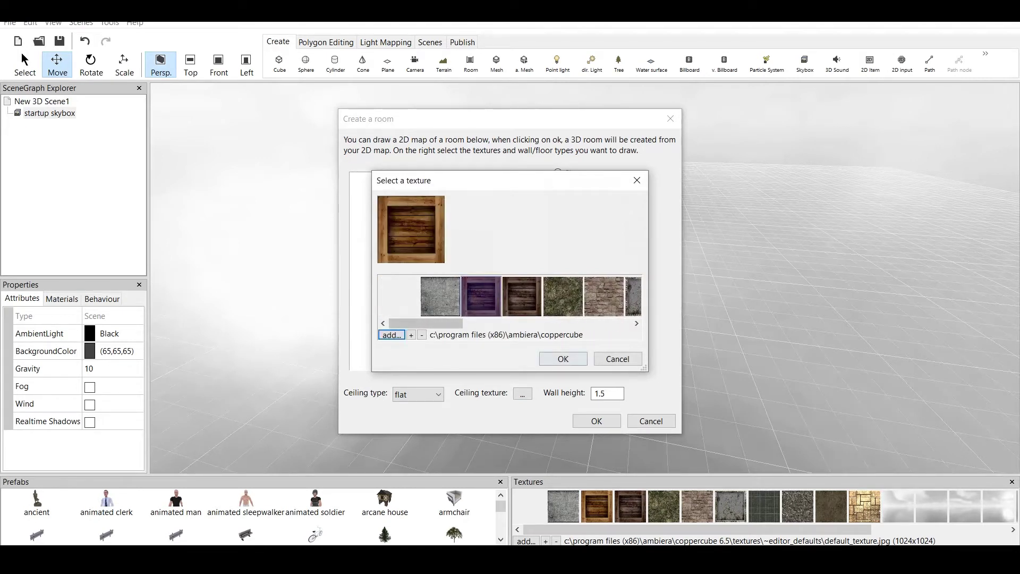
left_click(563, 359)
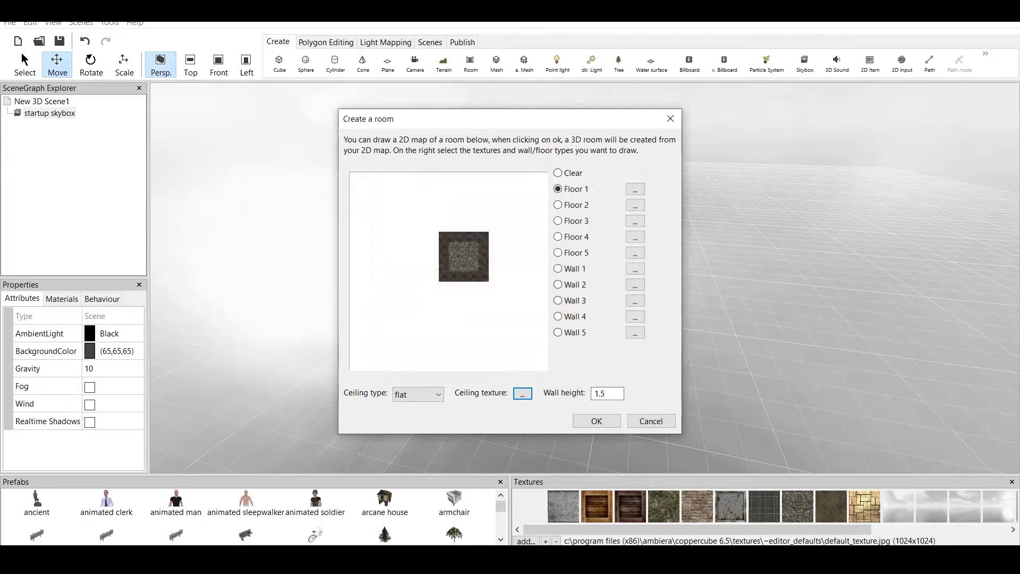
key("Tab")
left_click(606, 394)
key("shift+Left")
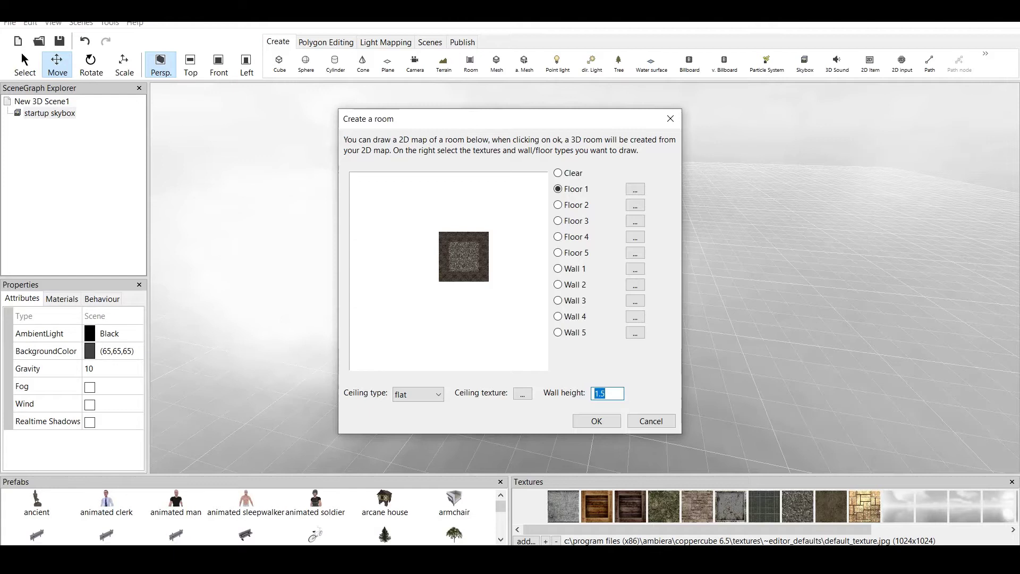
left_click(607, 394)
Erase the default room map and paint a 3 by 3 square of Floor 1 on it
left_click(557, 173)
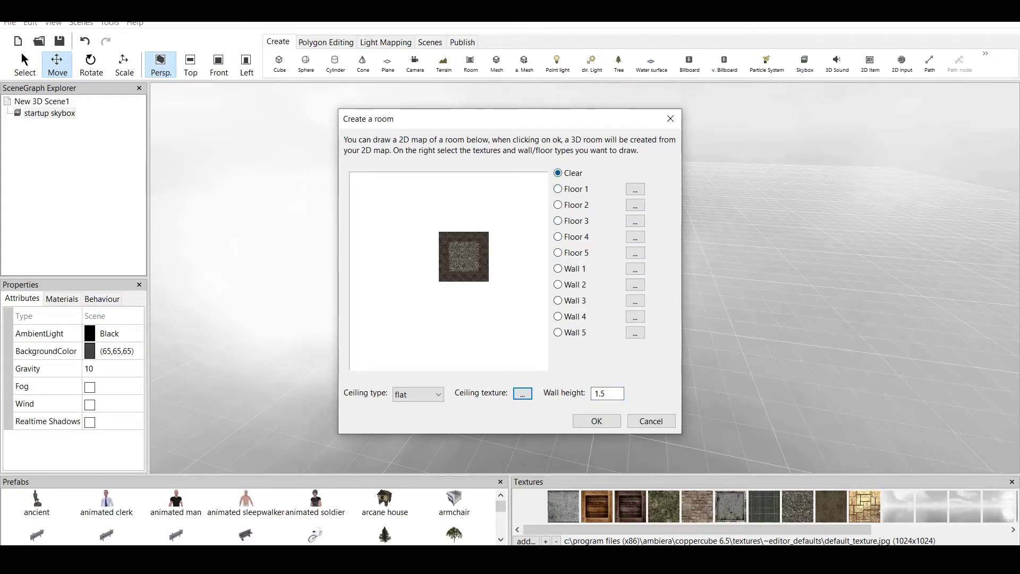
mouse_move(474, 246)
left_mouse_down()
mouse_move(444, 237)
mouse_move(443, 267)
mouse_move(464, 276)
mouse_move(449, 276)
mouse_move(434, 247)
mouse_move(424, 257)
mouse_move(443, 248)
mouse_move(425, 236)
left_mouse_up()
left_click(558, 189)
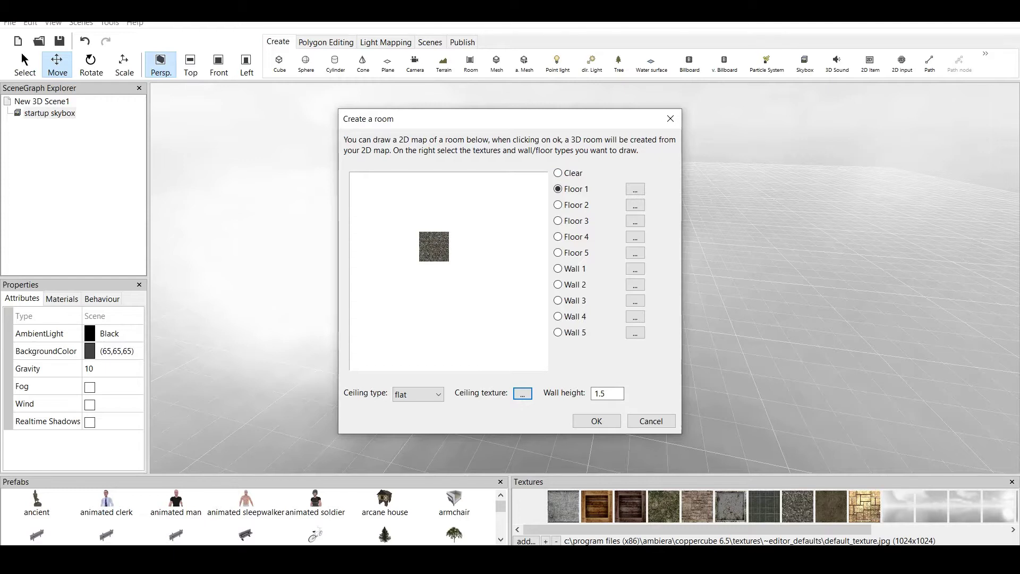
Surround the floor square with a one-cell border of Wall 1 and create the room
left_click(559, 269)
mouse_move(424, 227)
left_mouse_down()
mouse_move(453, 237)
mouse_move(454, 227)
left_mouse_up()
mouse_move(453, 227)
left_mouse_down()
mouse_move(453, 267)
mouse_move(414, 267)
mouse_move(413, 227)
left_mouse_up()
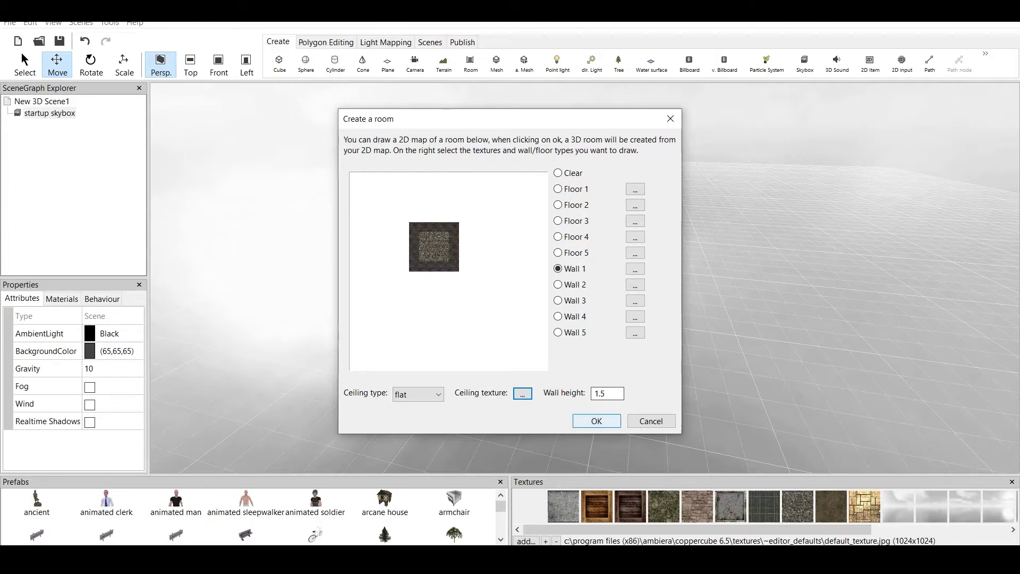
left_click(597, 421)
scroll(584, 278, "down", 5)
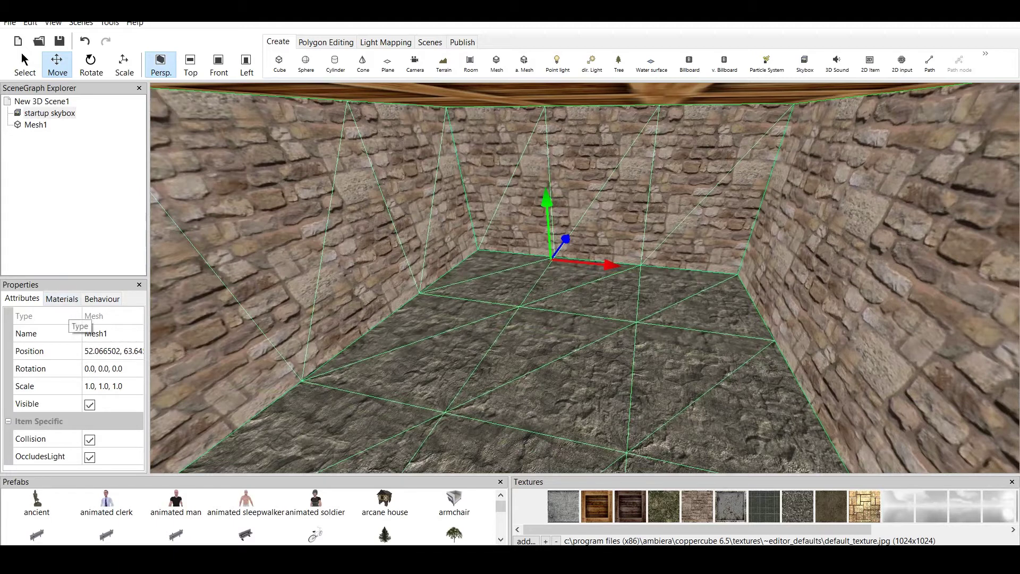
Examine the materials assigned to the room's floor, ceiling and walls
left_click(62, 299)
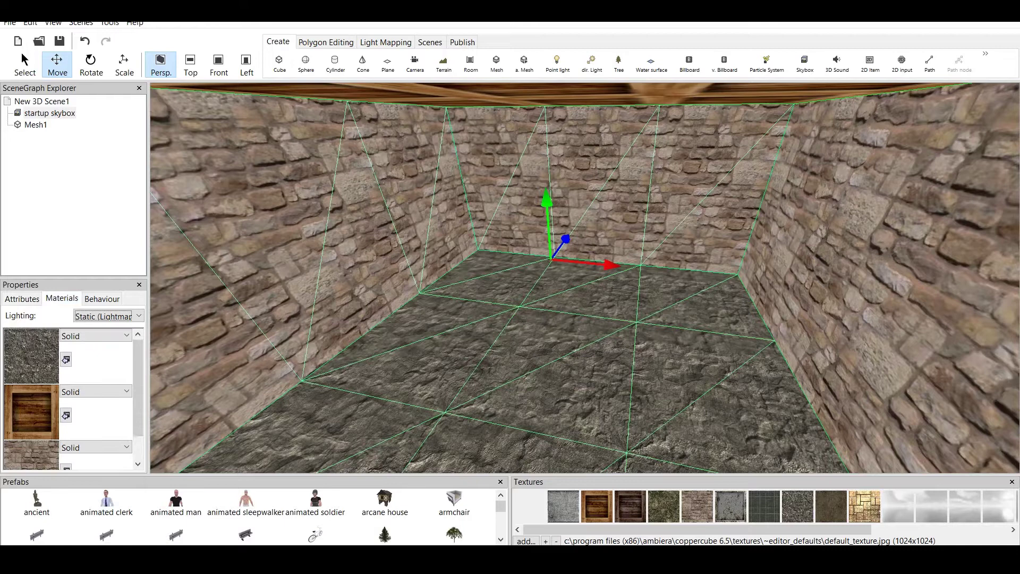
scroll(69, 398, "down", 1)
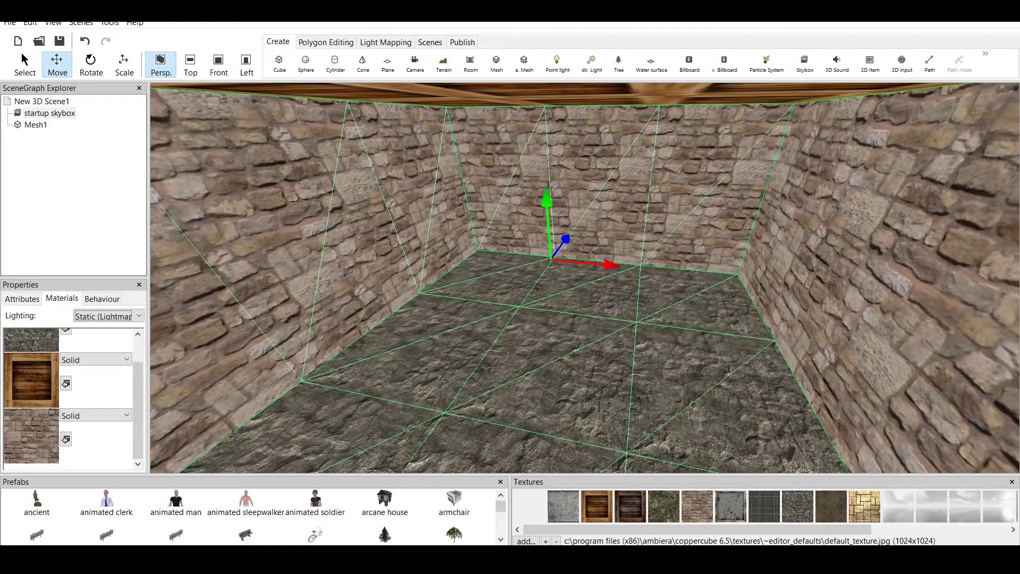
scroll(108, 315, "up", 1)
Switch the room's lighting to None and restore it to the static lightmap option
scroll(69, 399, "up", 1)
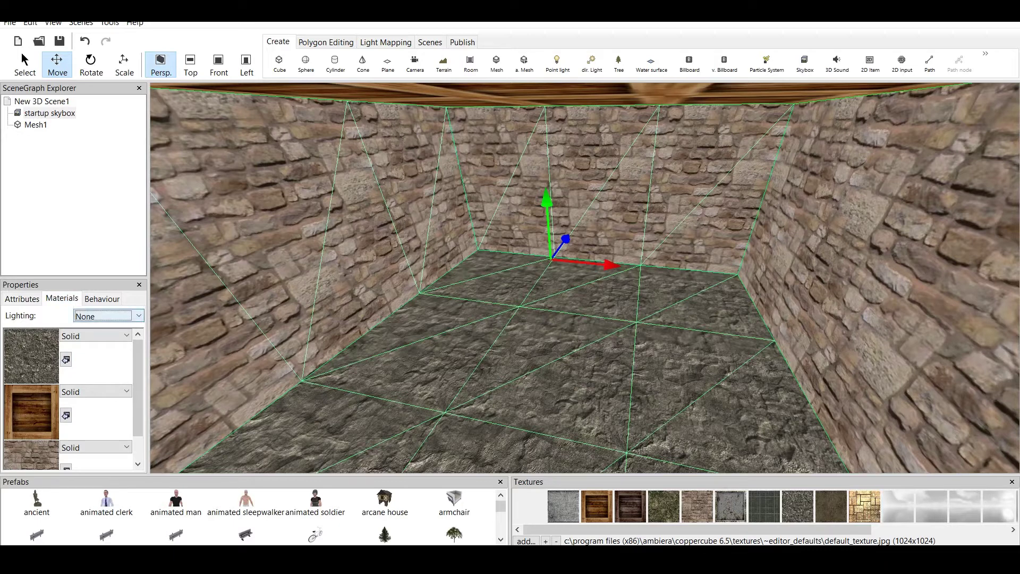
key("alt+Down")
key("Return")
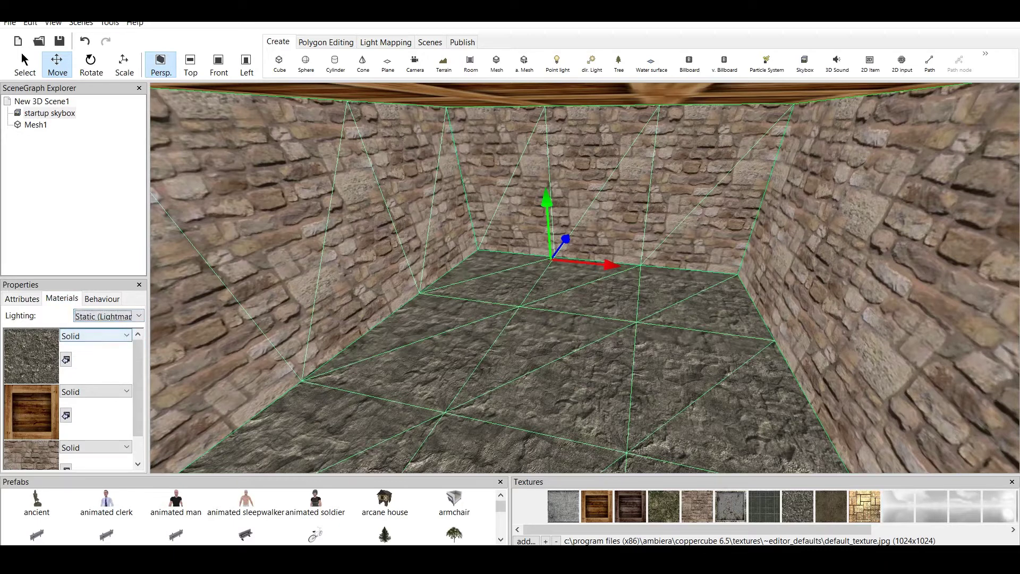
Set the room's lighting to Dynamic
key("alt+Down")
key("Down")
key("Return")
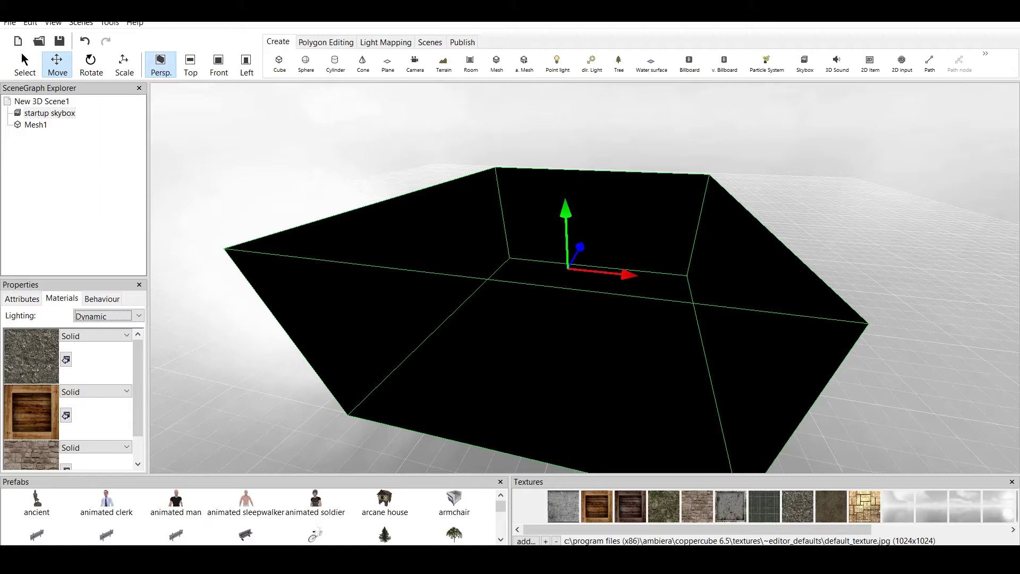
key("alt+Down")
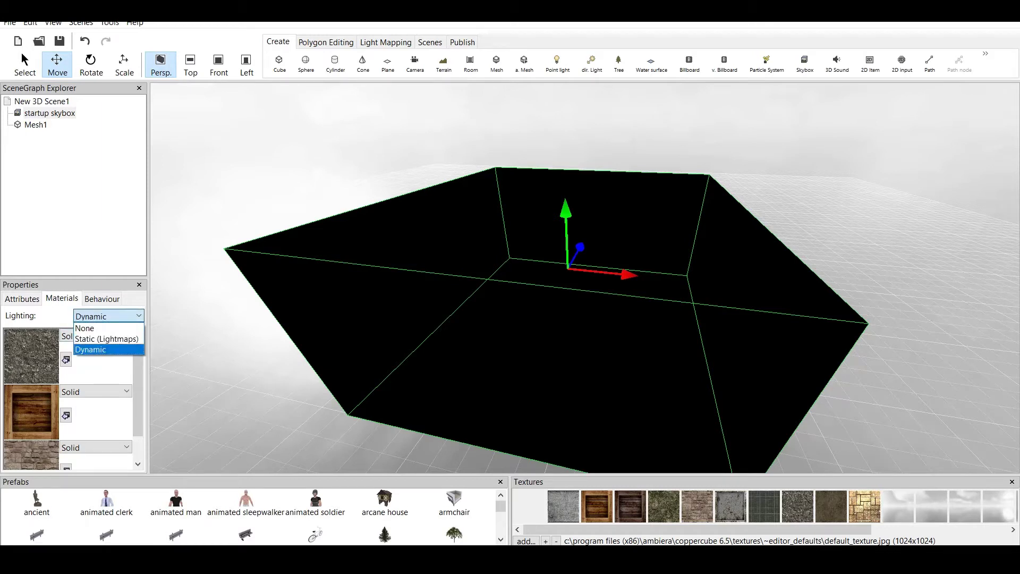
key("Return")
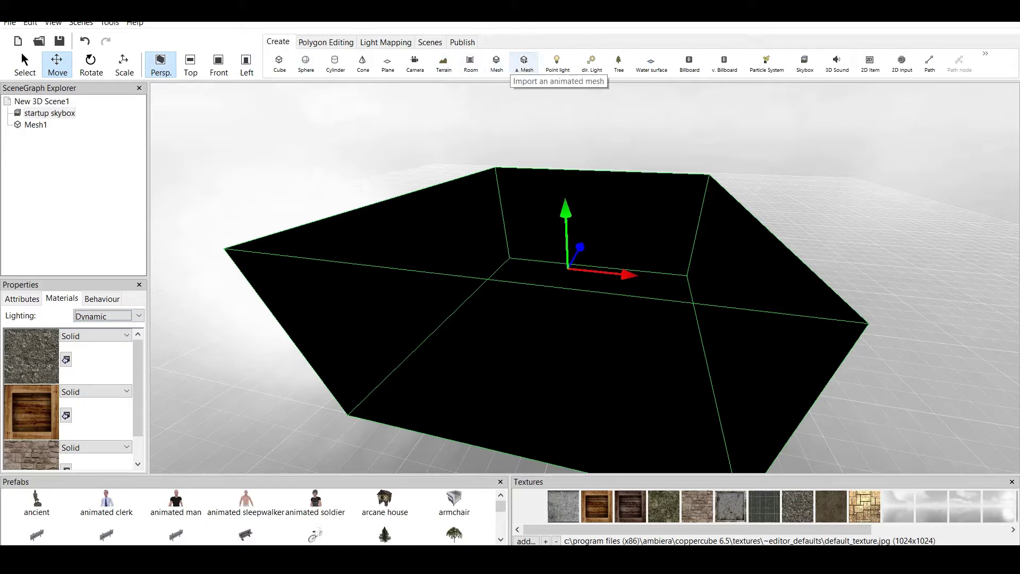
Add a point light inside the room and move it toward the back wall, just above the floor
left_click(557, 63)
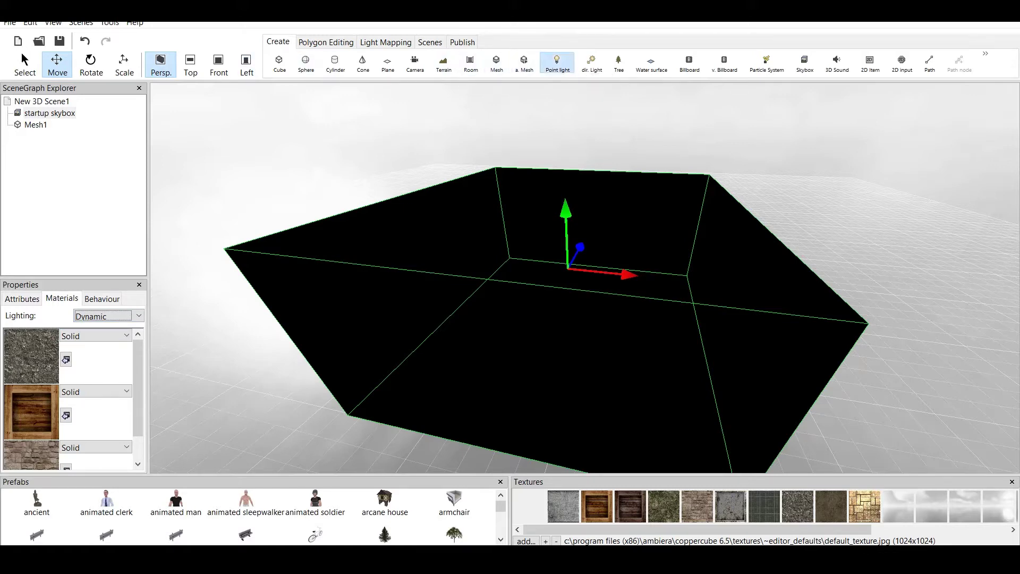
left_click_drag(584, 277, 563, 292)
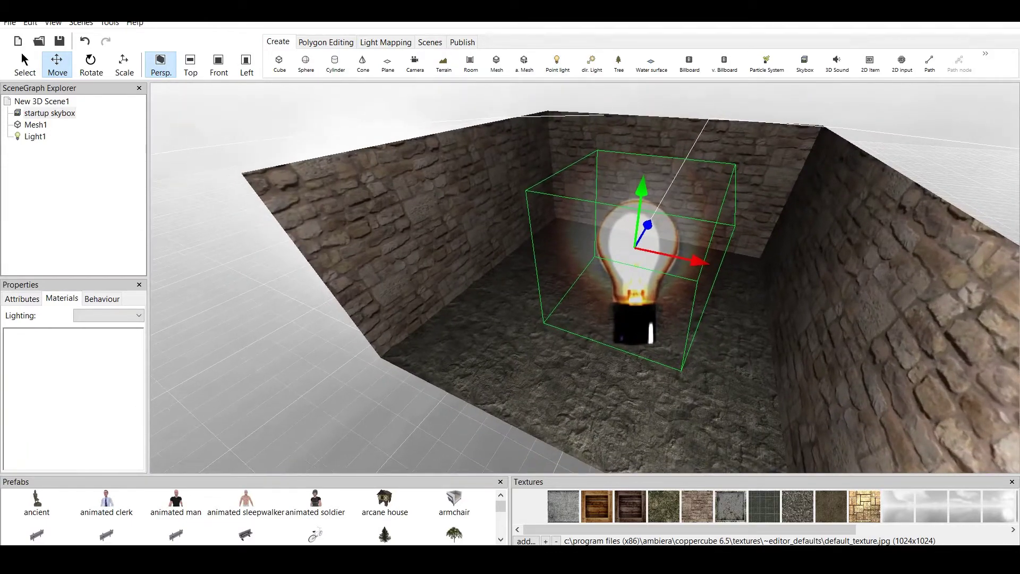
left_click_drag(648, 225, 692, 148)
left_click_drag(761, 170, 682, 161)
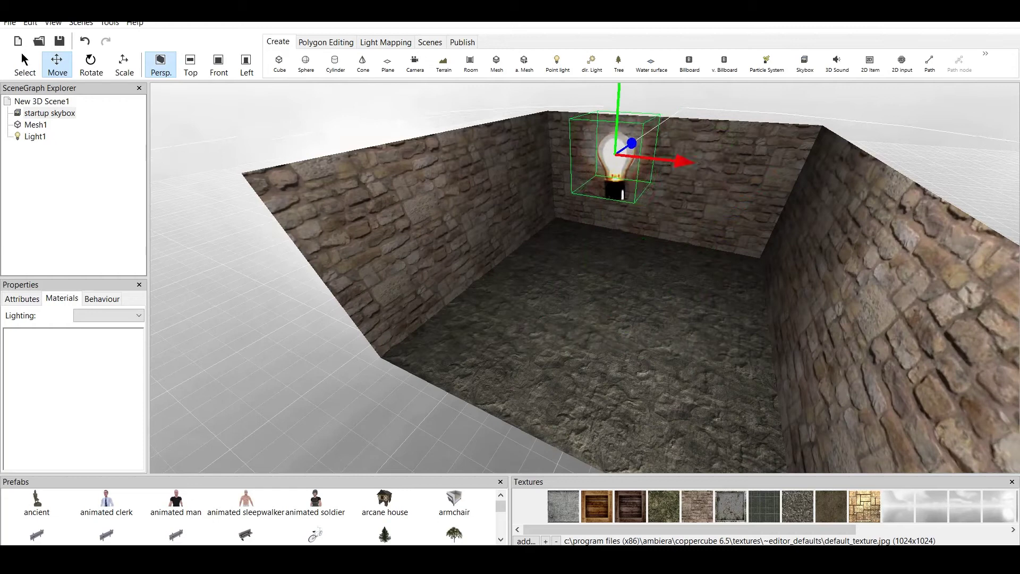
left_click_drag(619, 98, 611, 193)
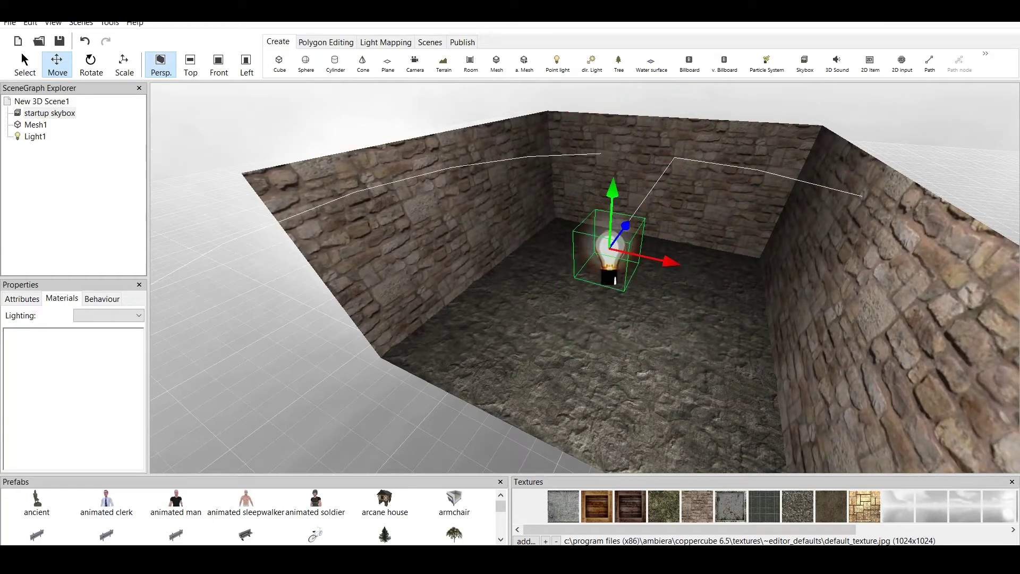
Lower the point light closer to the floor and nudge it slightly farther back in the room
scroll(611, 193, "up", 3)
left_click_drag(677, 162, 677, 233)
scroll(709, 265, "down", 3)
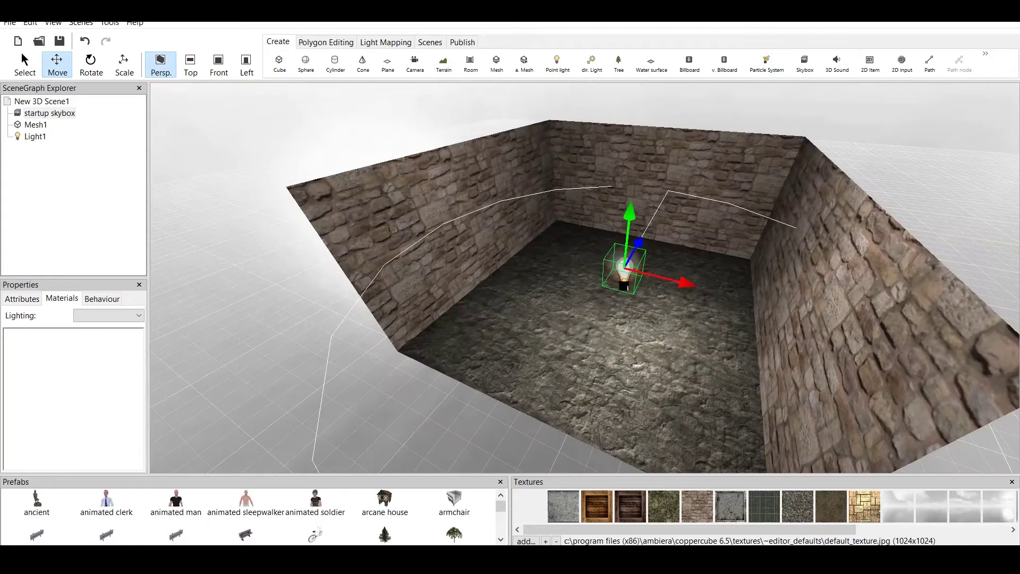
scroll(709, 266, "up", 3)
scroll(697, 289, "down", 1)
middle_click_drag(698, 289, 624, 258)
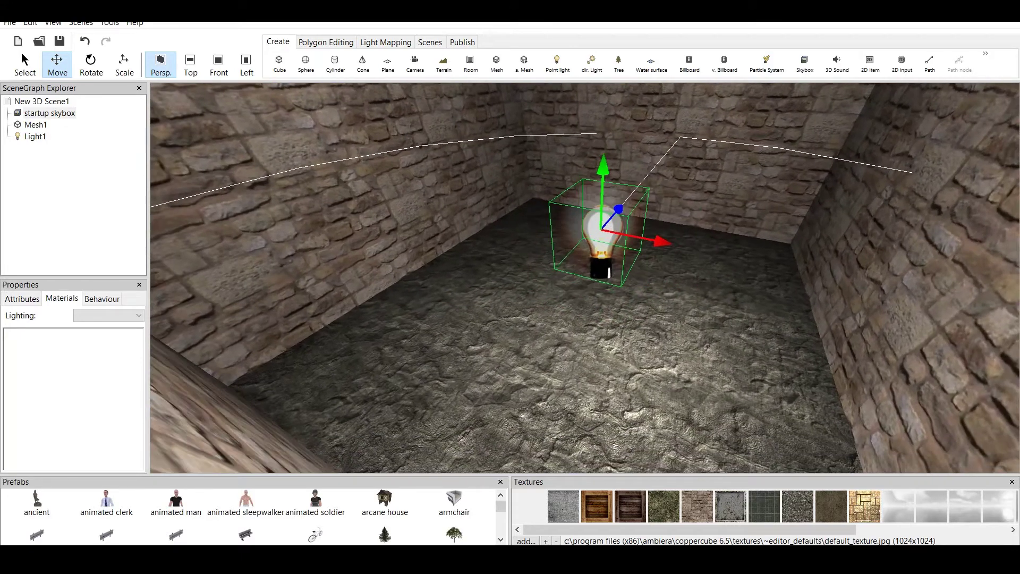
left_click_drag(617, 209, 636, 188)
scroll(636, 189, "down", 3)
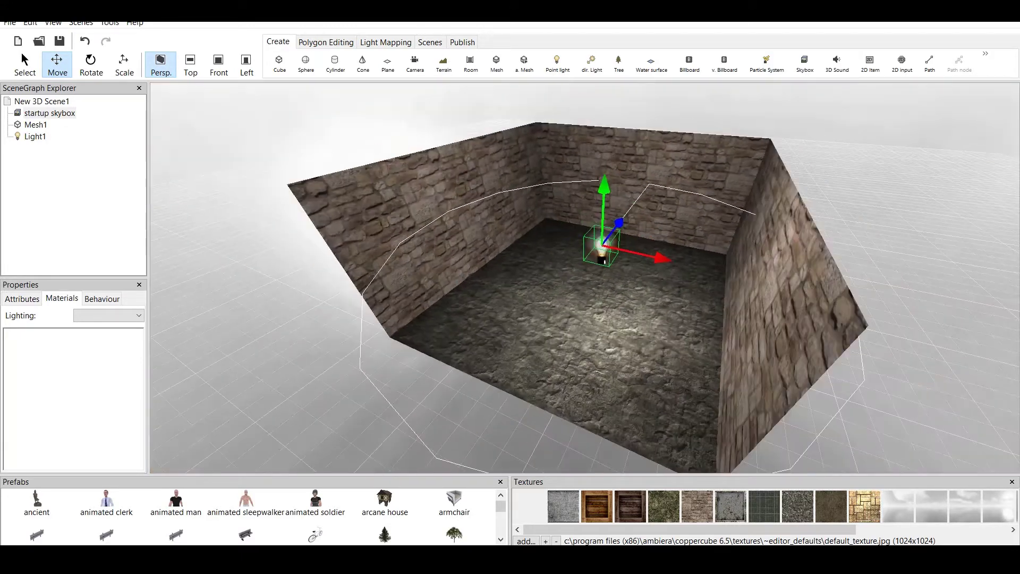
right_click_drag(653, 251, 684, 270)
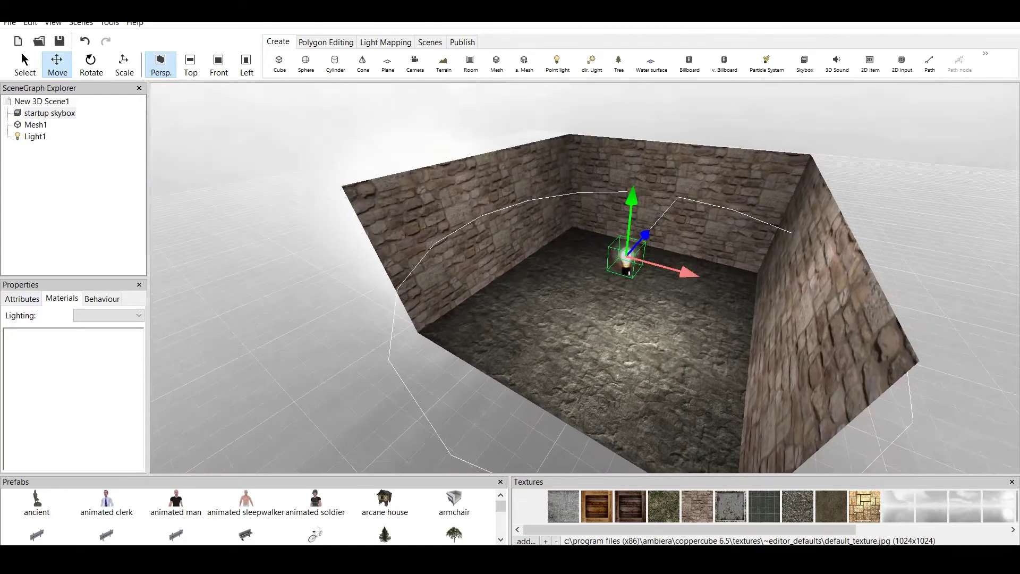
Select the room mesh and review its floor, ceiling and wall materials under the point light
left_click(677, 324)
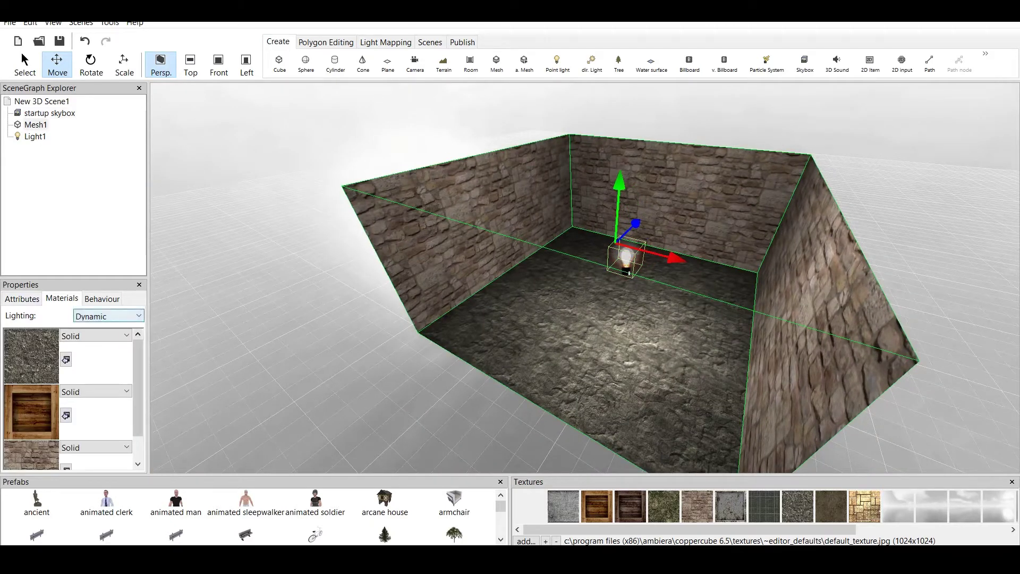
left_click_drag(138, 373, 138, 401)
scroll(584, 277, "up", 3)
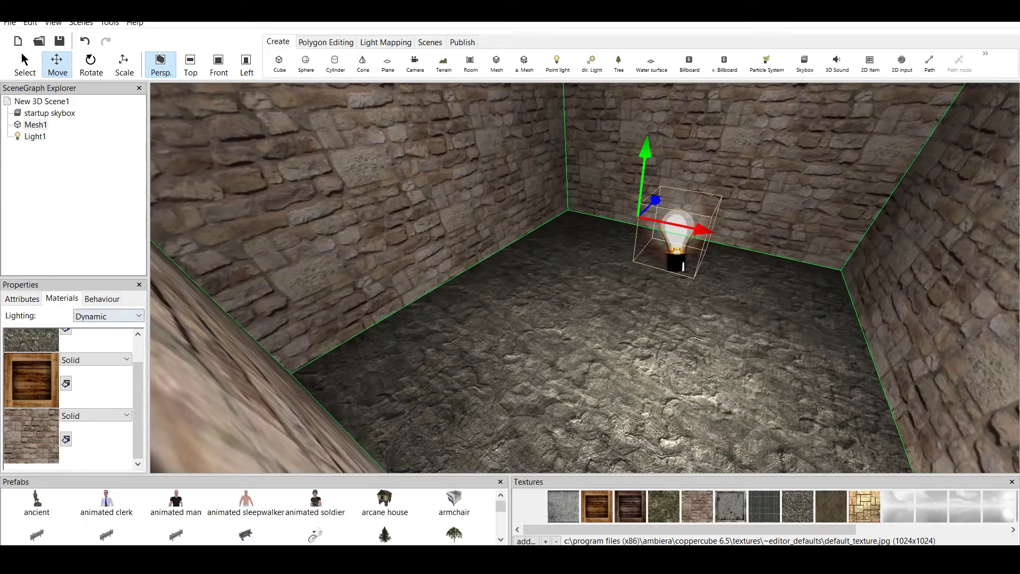
left_click_drag(139, 386, 138, 359)
Switch the room's lighting to Static (Lightmaps) for comparison and return it to Dynamic
left_click(109, 316)
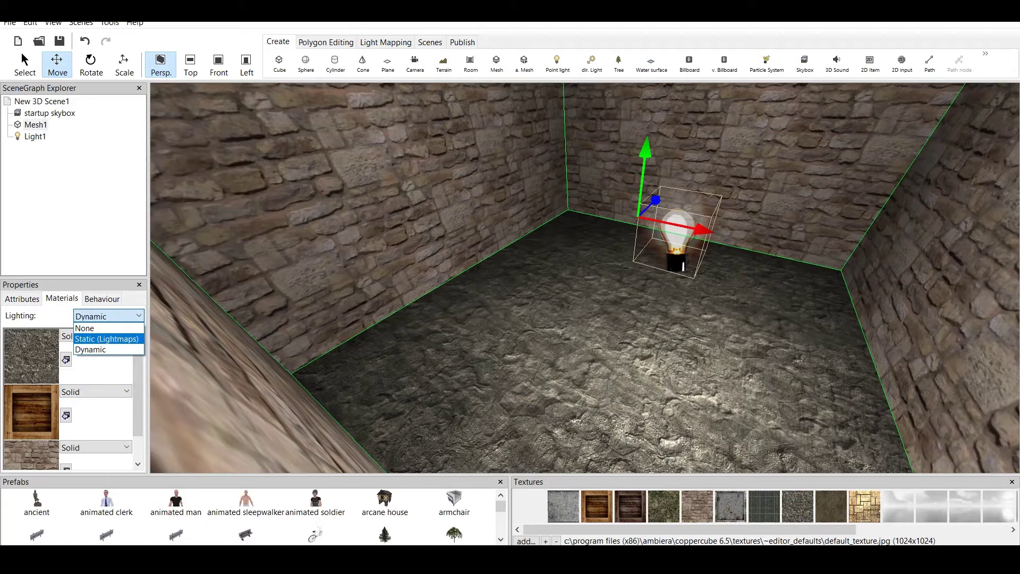
left_click(107, 339)
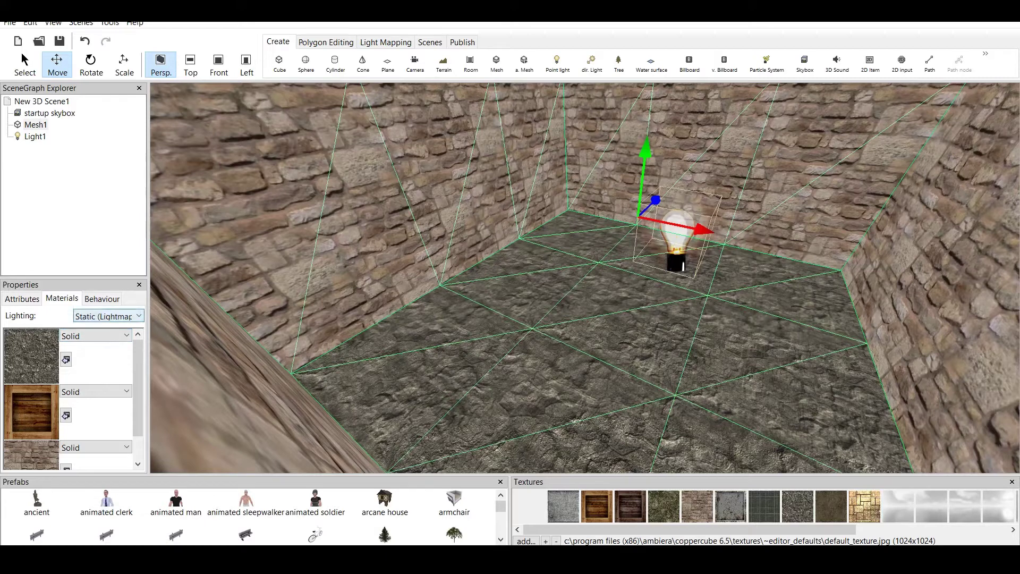
left_click(109, 316)
left_click(101, 349)
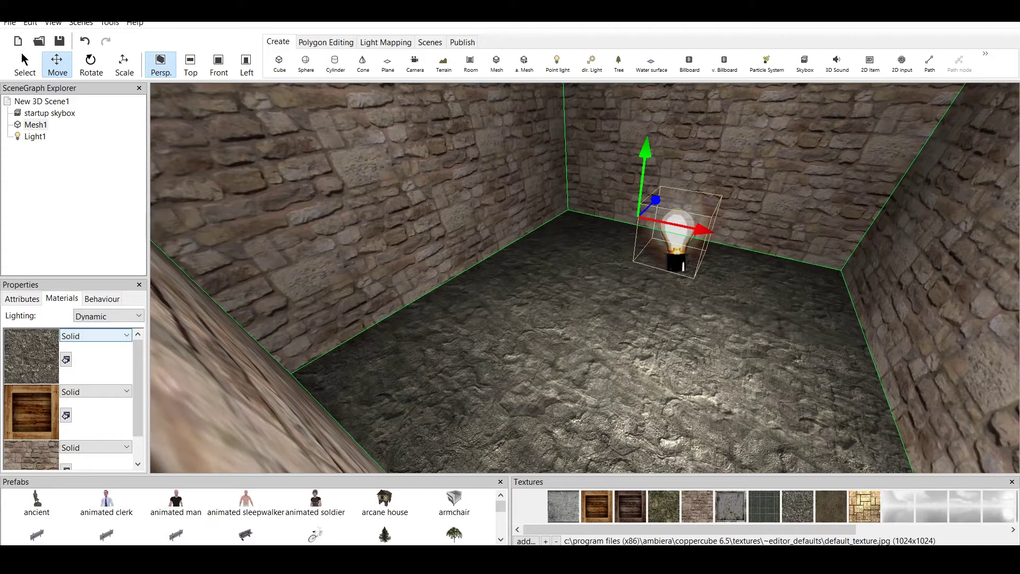
Try the transparent alpha type and the Transparent (add) type on the floor material and inspect the floor
mouse_move(138, 369)
left_mouse_down()
mouse_move(138, 393)
mouse_move(138, 368)
left_mouse_up()
left_click(95, 335)
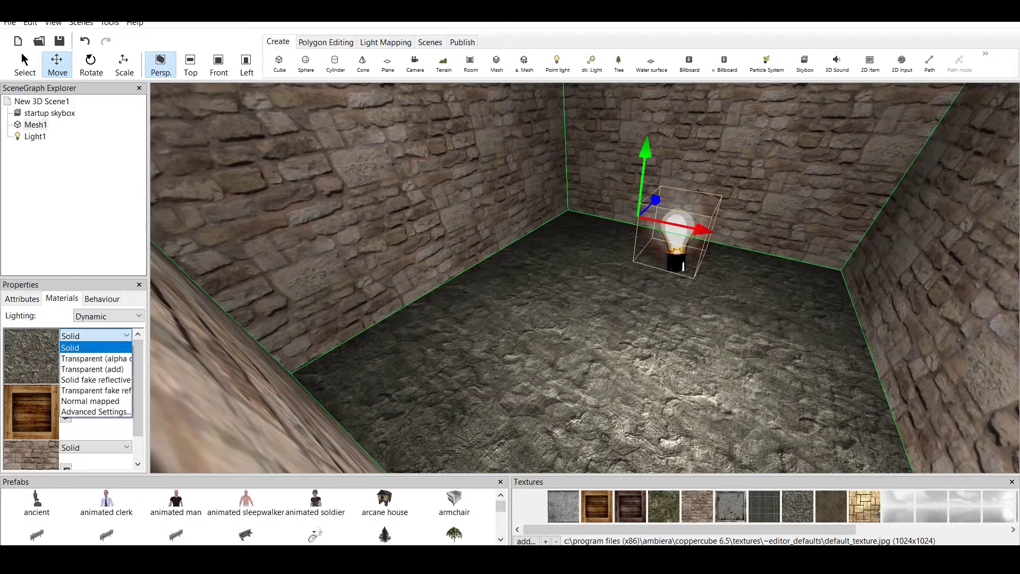
left_click(95, 336)
left_click(96, 335)
left_click(96, 358)
left_click(96, 335)
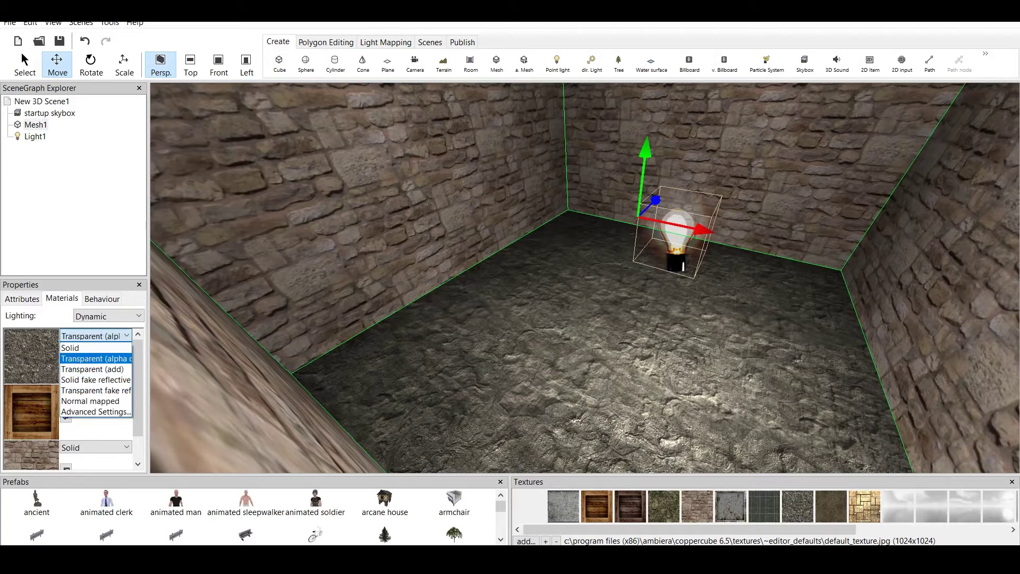
left_click(96, 368)
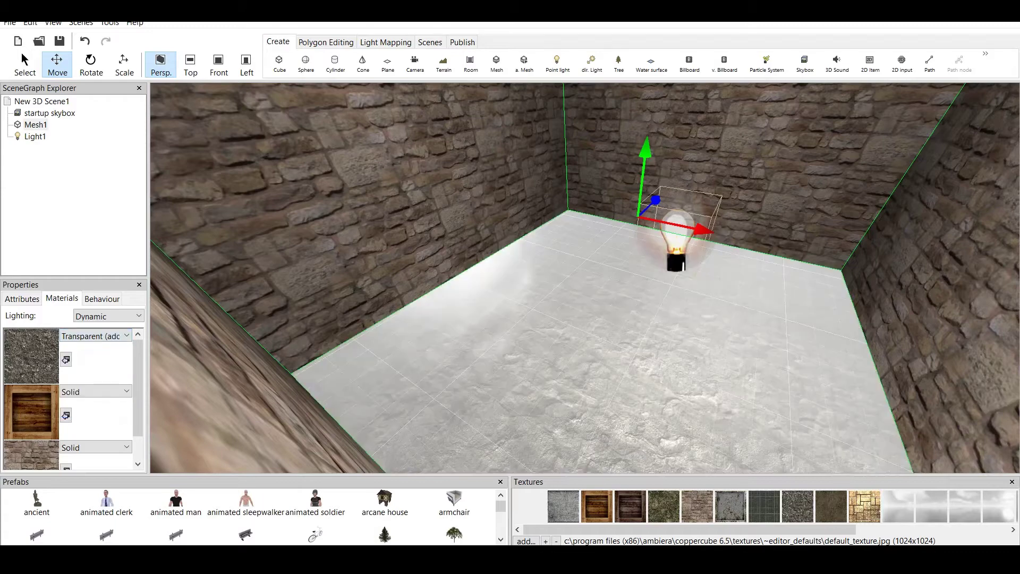
scroll(584, 278, "up", 4)
scroll(584, 278, "down", 7)
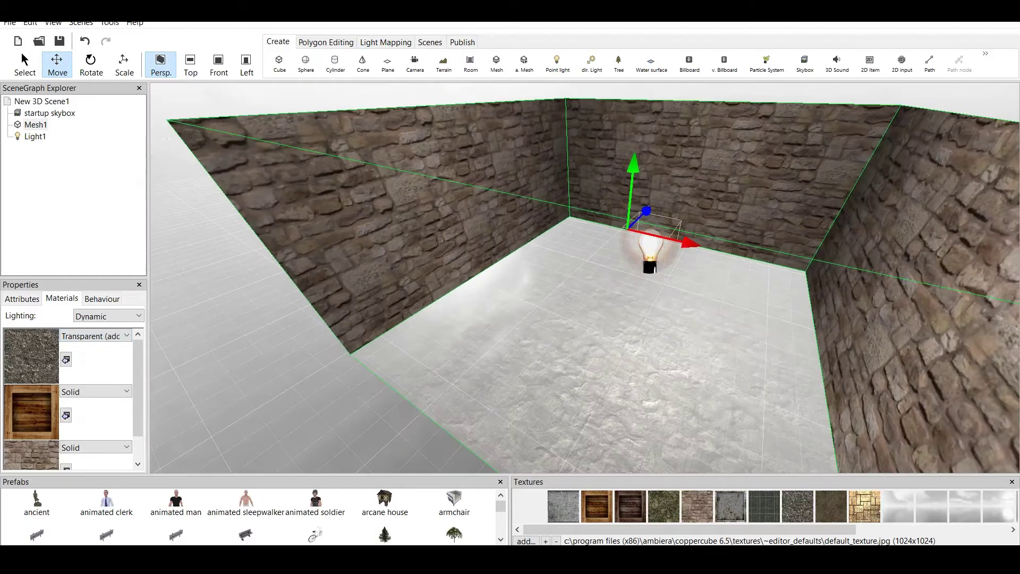
scroll(584, 278, "up", 5)
Try the solid fake reflective and transparent fake reflective types on the floor material and inspect the reflections
left_click(106, 336)
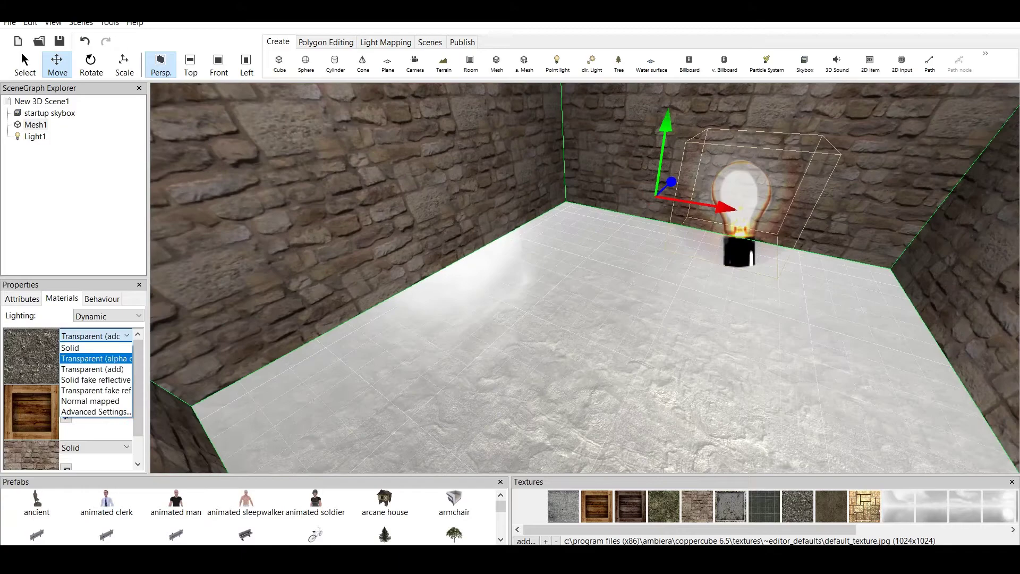
left_click(95, 379)
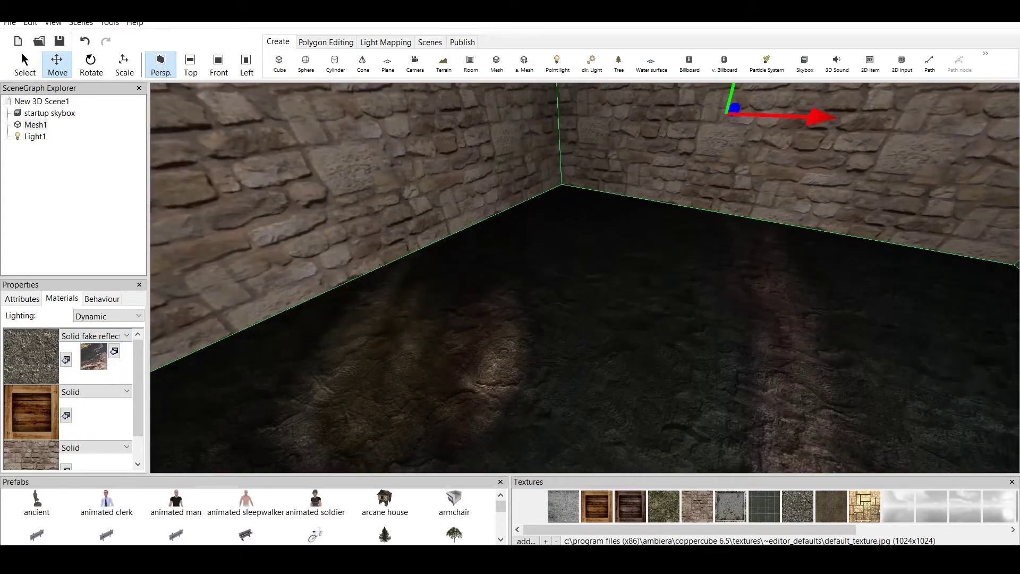
left_click_drag(584, 278, 595, 308)
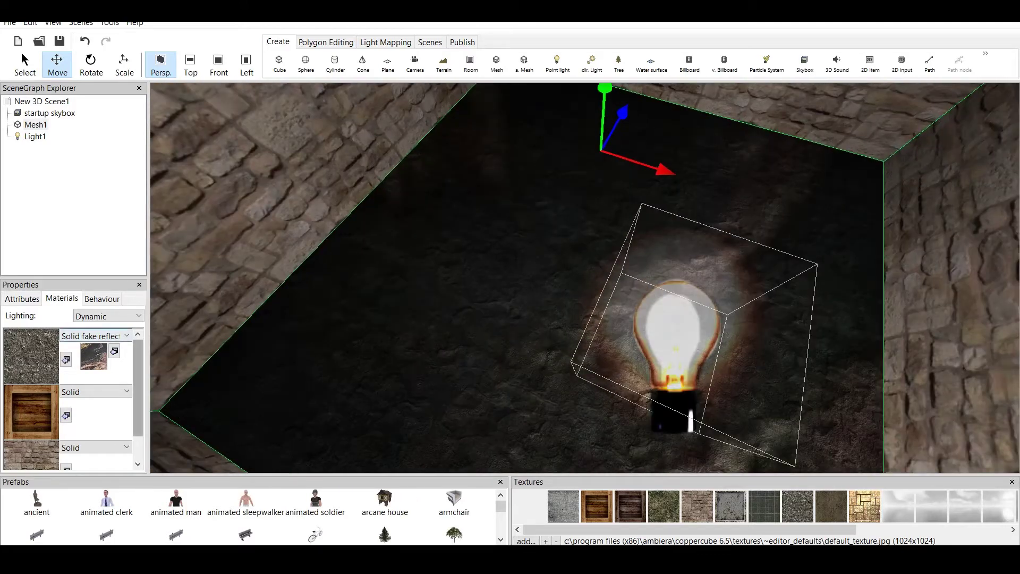
left_click(125, 336)
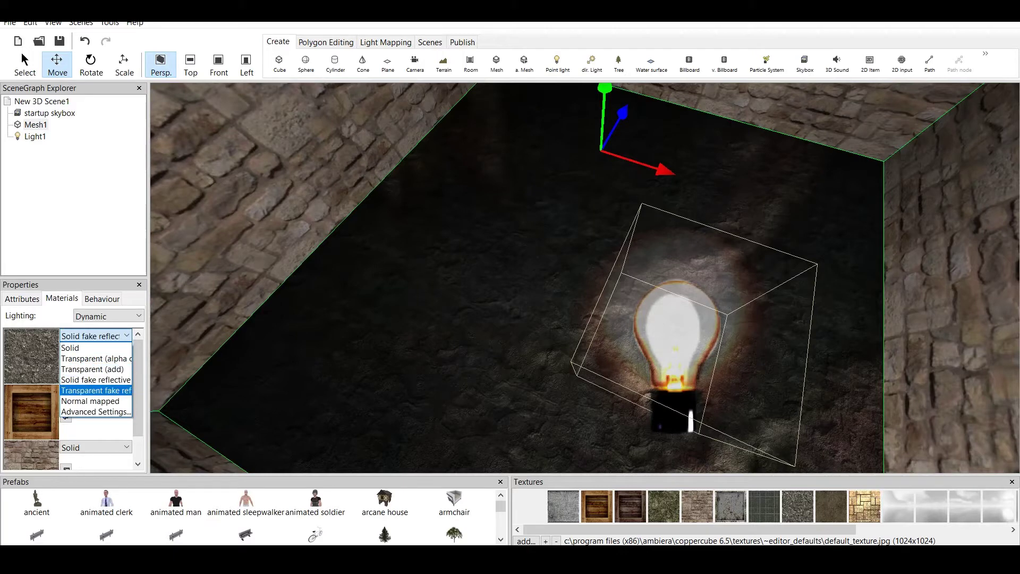
left_click(96, 391)
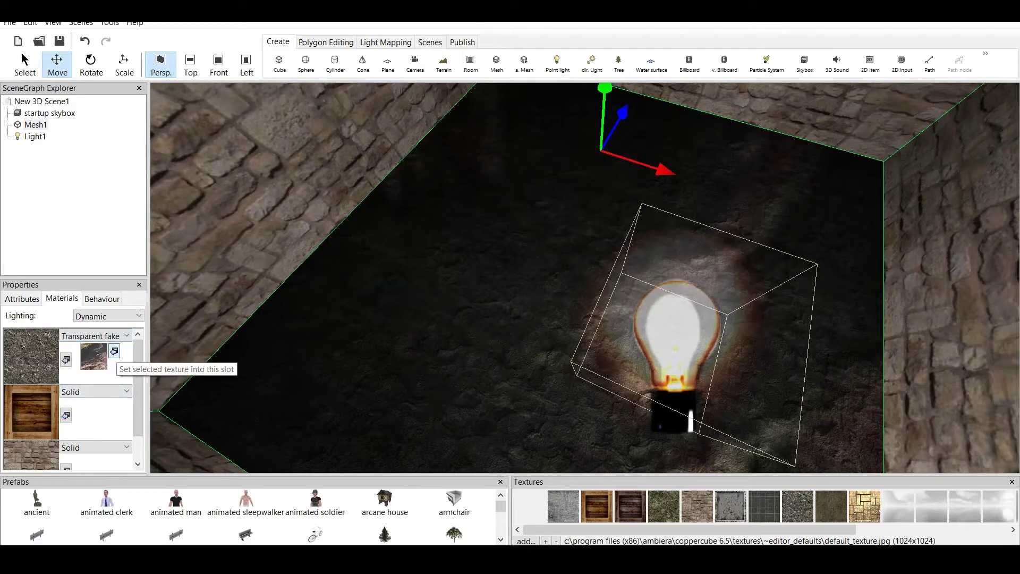
scroll(585, 278, "up", 4)
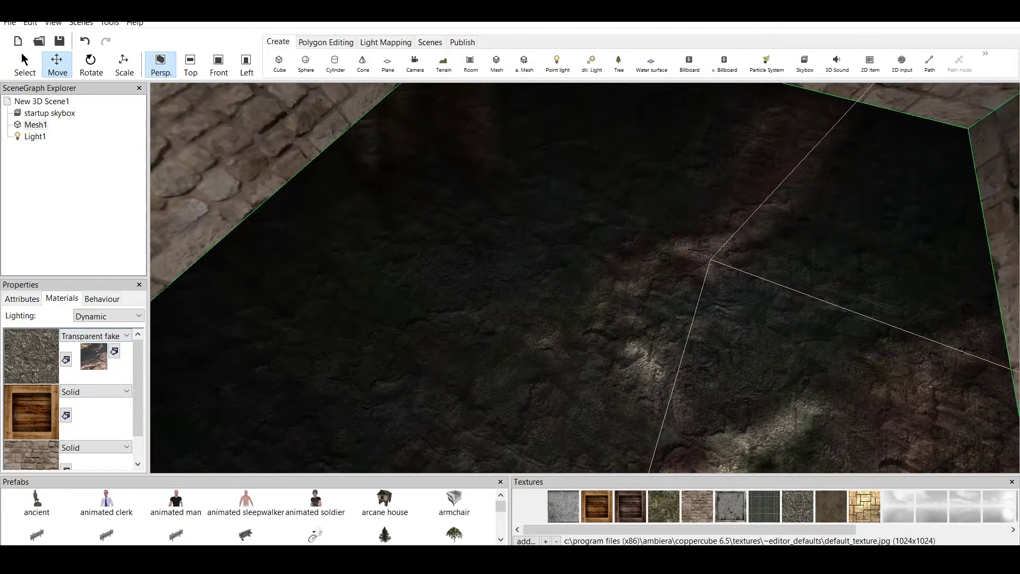
scroll(585, 278, "down", 3)
Set the floor material's type to Normal mapped and inspect the floor from several angles
key("alt+Down")
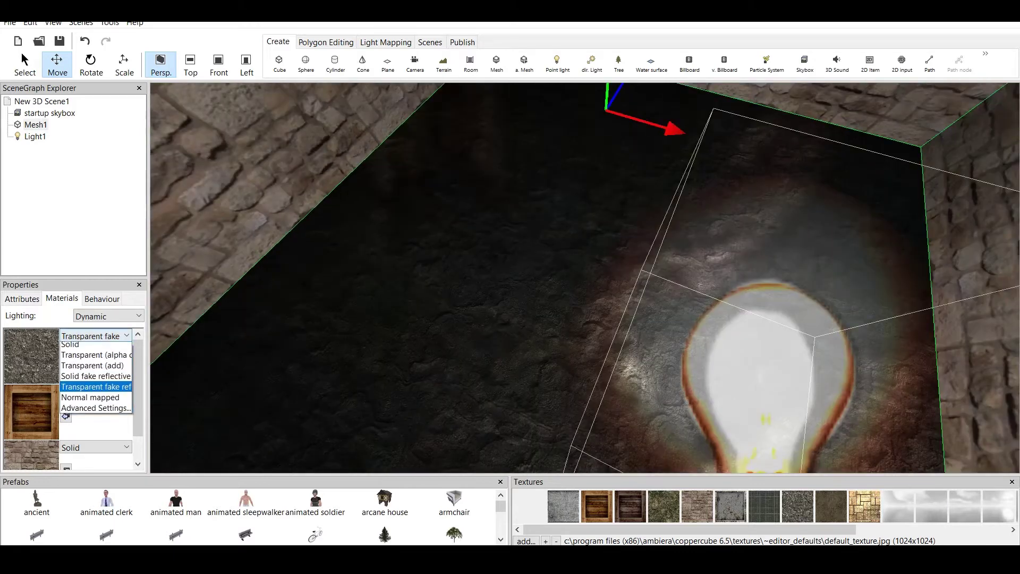
key("Down")
key("Return")
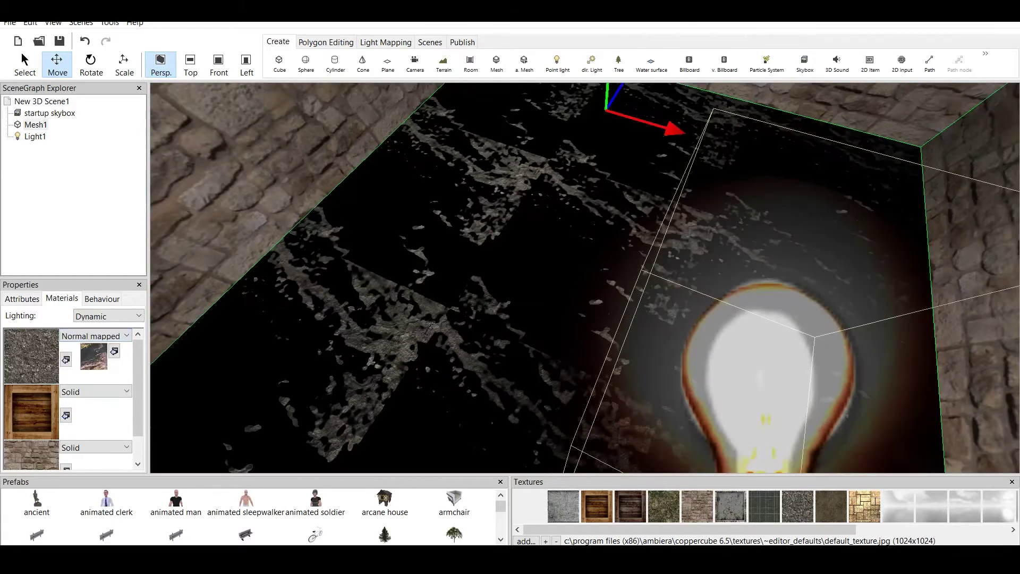
scroll(585, 277, "down", 5)
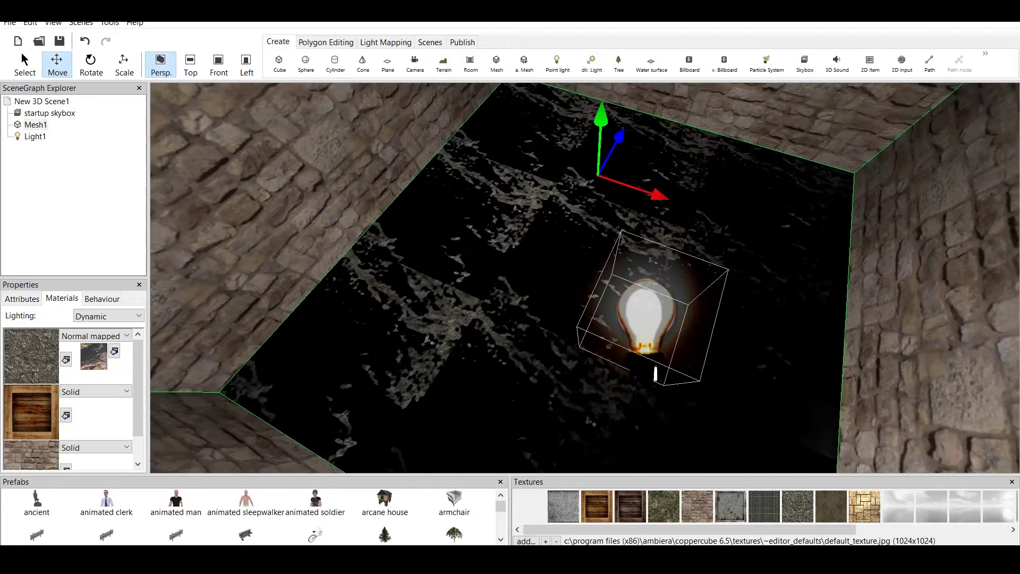
scroll(585, 277, "up", 3)
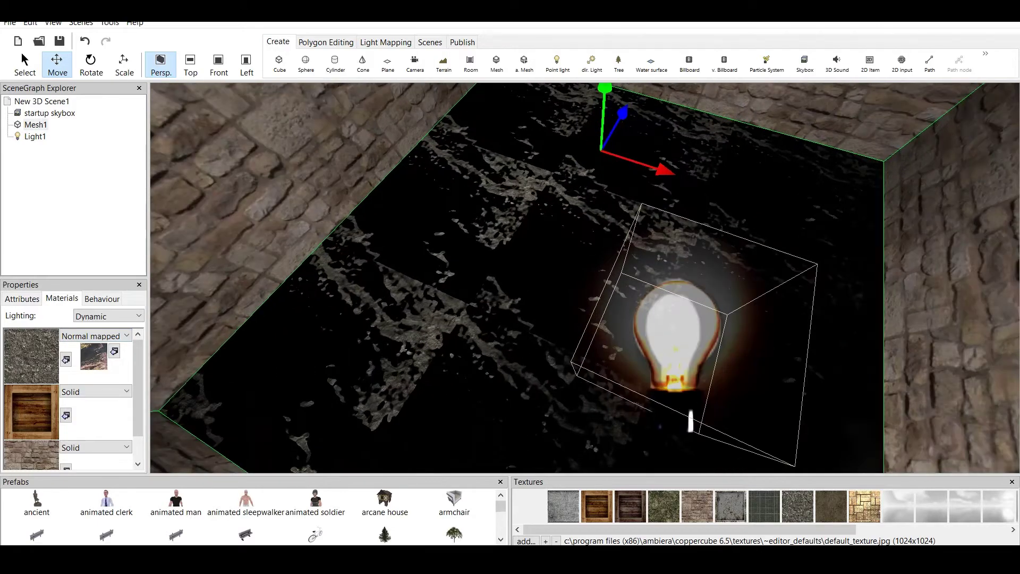
left_click_drag(584, 277, 481, 270)
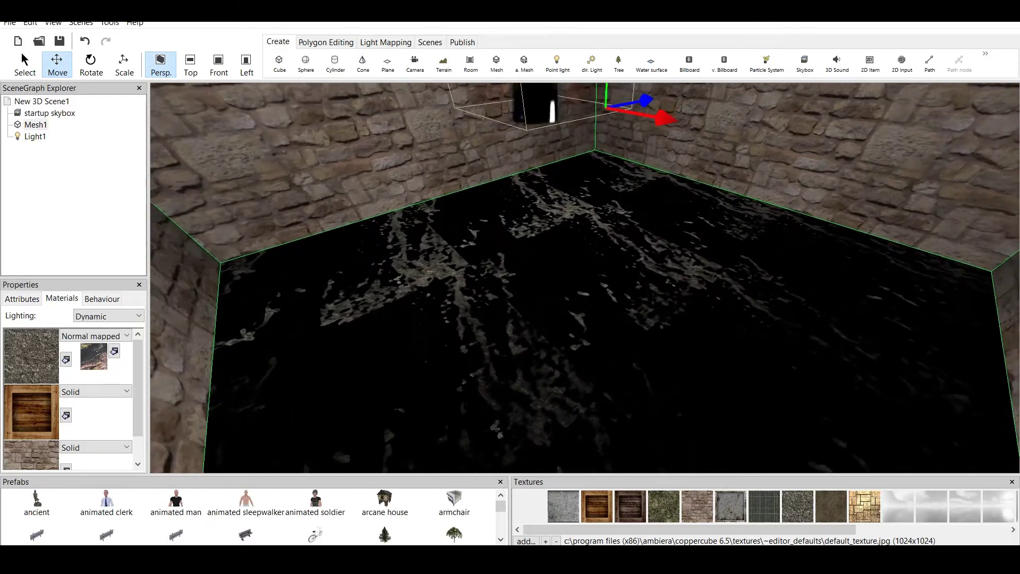
scroll(585, 276, "down", 3)
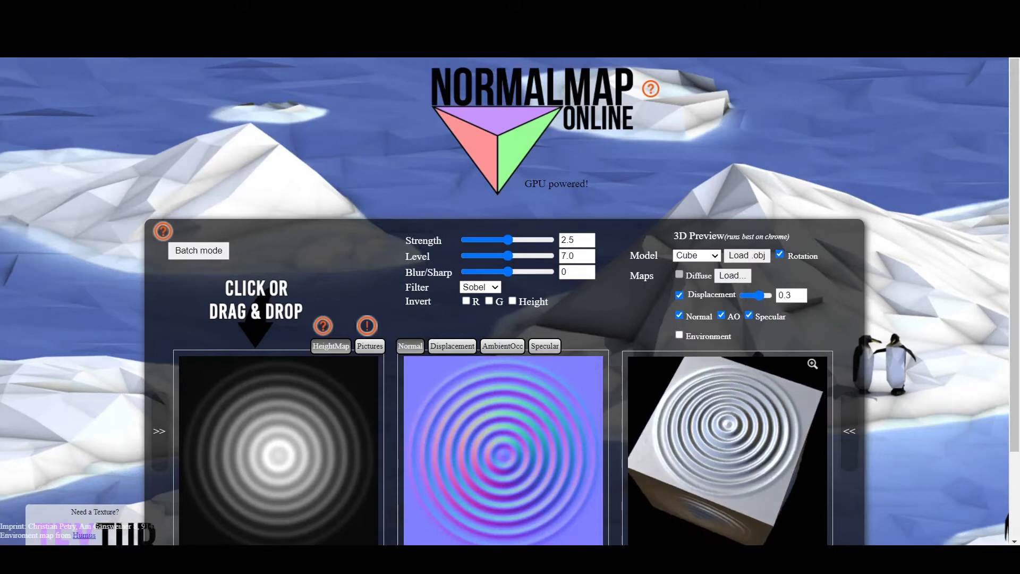
Switch to the NormalMap Online web page and look over its normal map generator
scroll(510, 301, "down", 2)
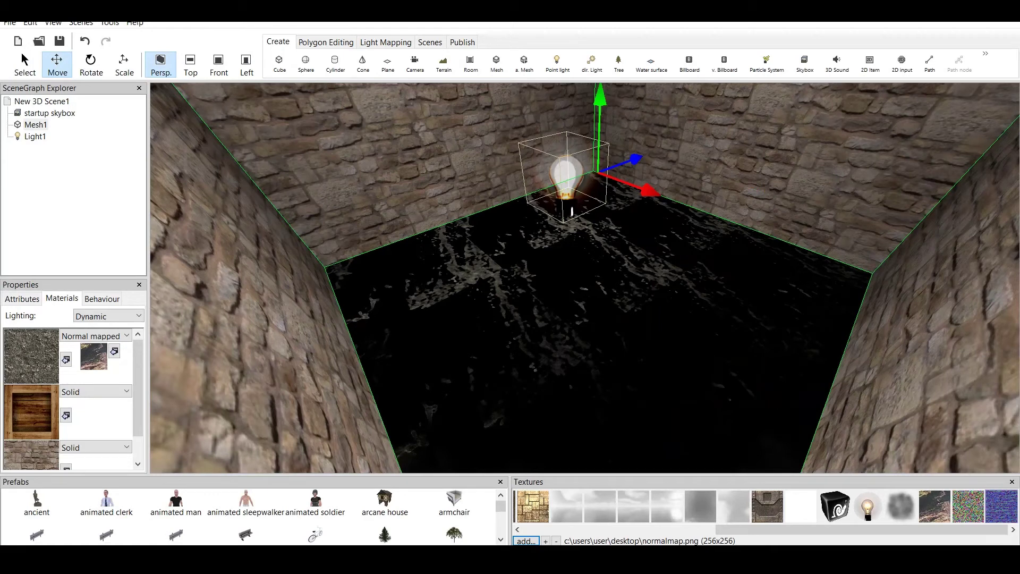
Assign normalmap (1).png as the floor material's normal map and inspect the floor up close and from a distance
left_click(968, 507)
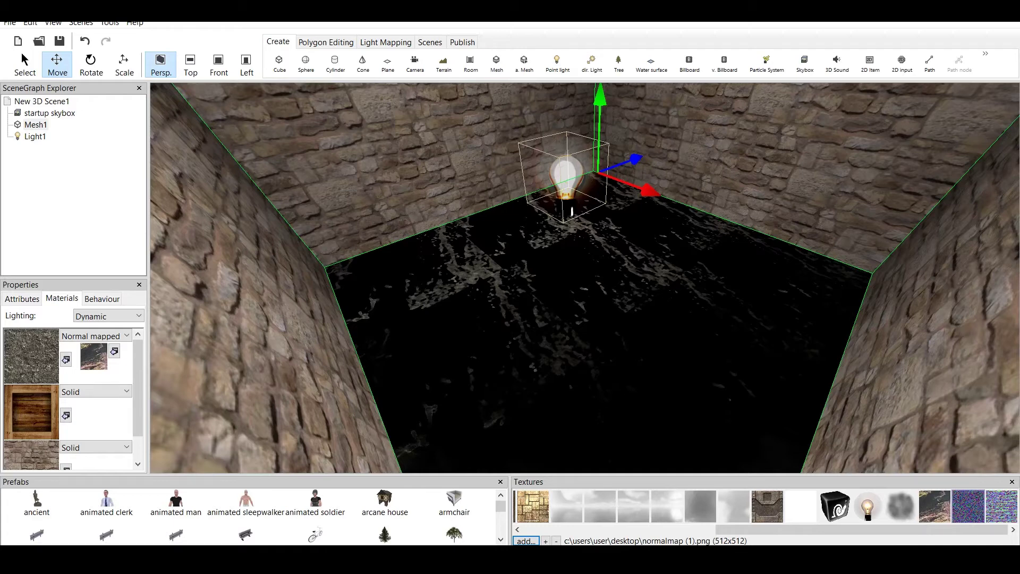
left_click(1002, 506)
left_click(968, 507)
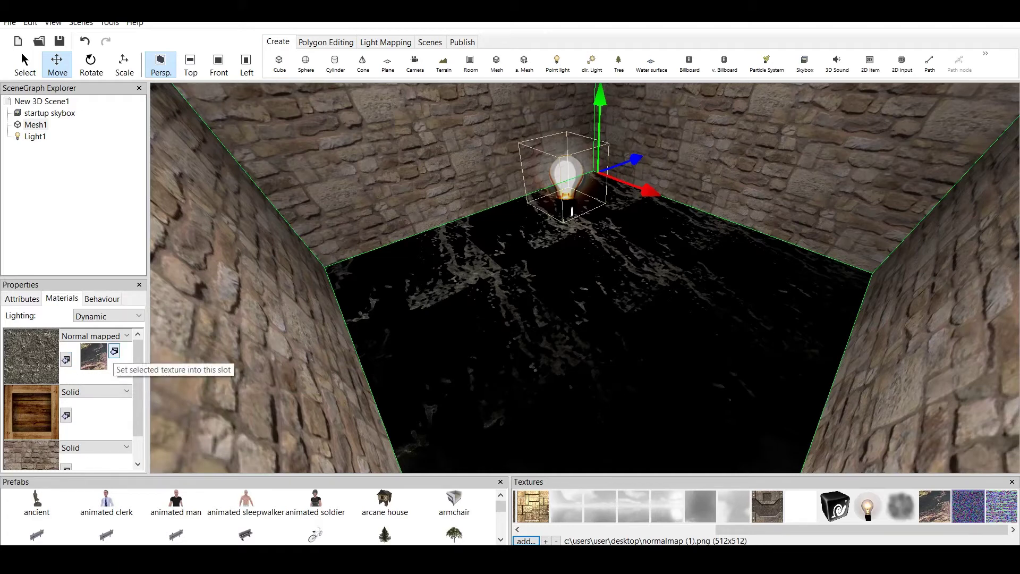
left_click(115, 351)
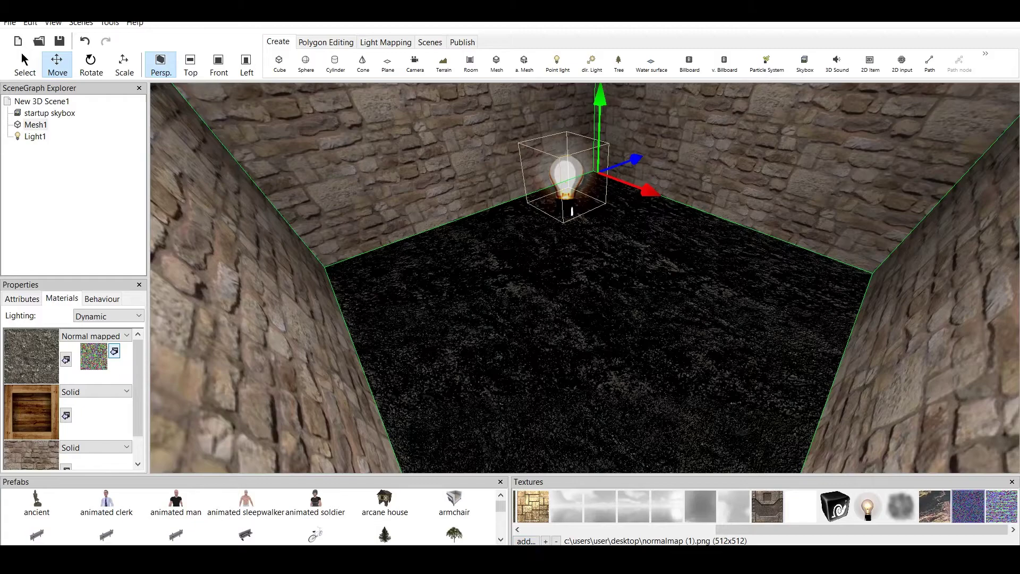
scroll(585, 277, "up", 6)
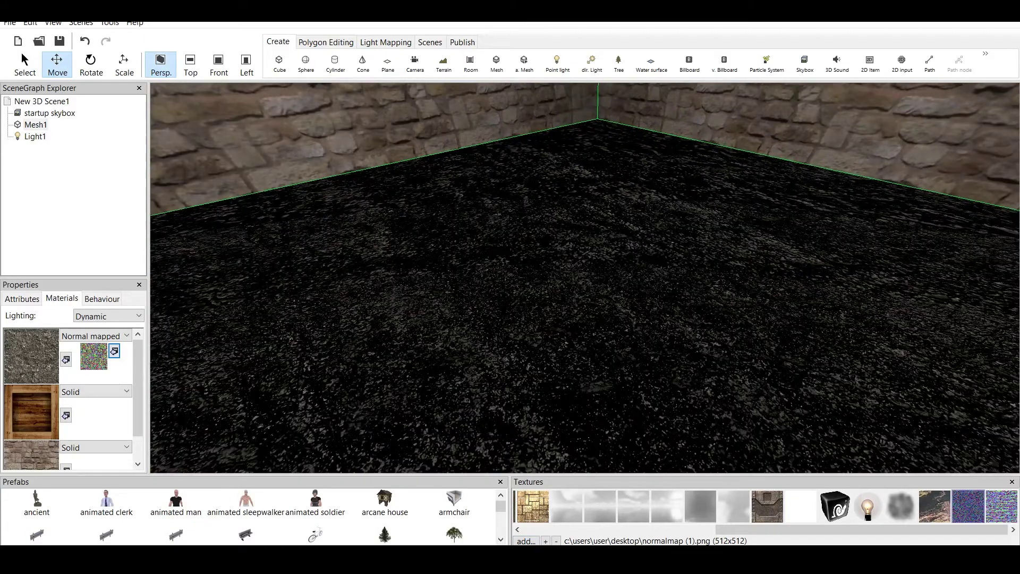
right_click_drag(584, 277, 638, 274)
scroll(584, 278, "down", 6)
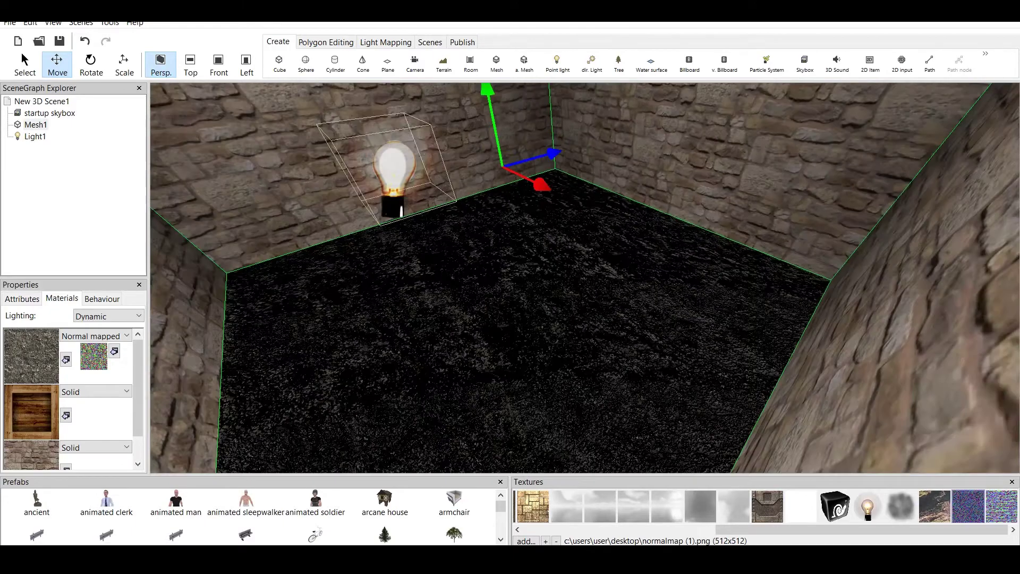
scroll(584, 278, "up", 4)
middle_click_drag(584, 278, 649, 278)
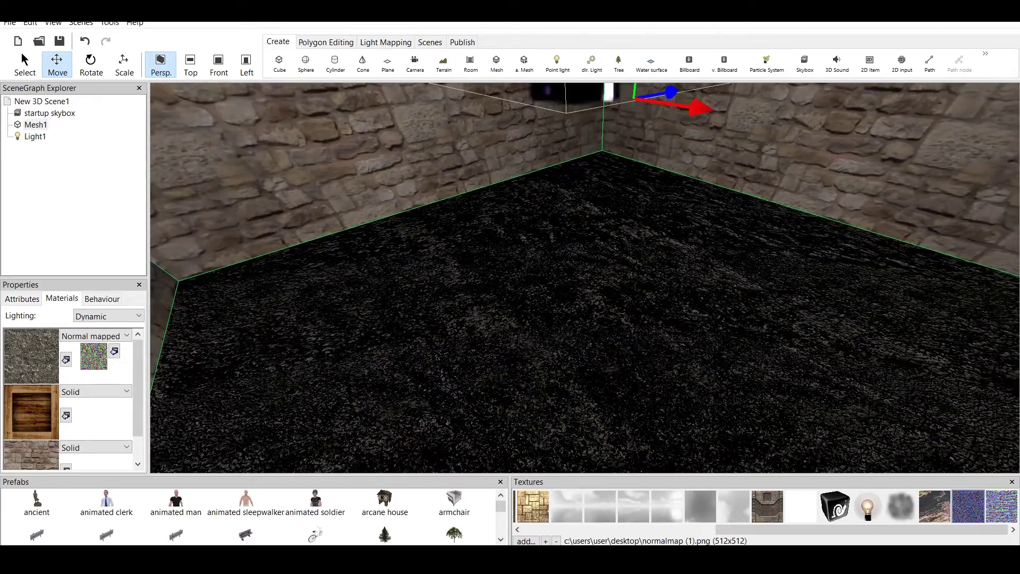
scroll(585, 277, "down", 3)
Set the stone wall material's type to Normal mapped and assign normalmap.png as its normal map
scroll(69, 399, "down", 2)
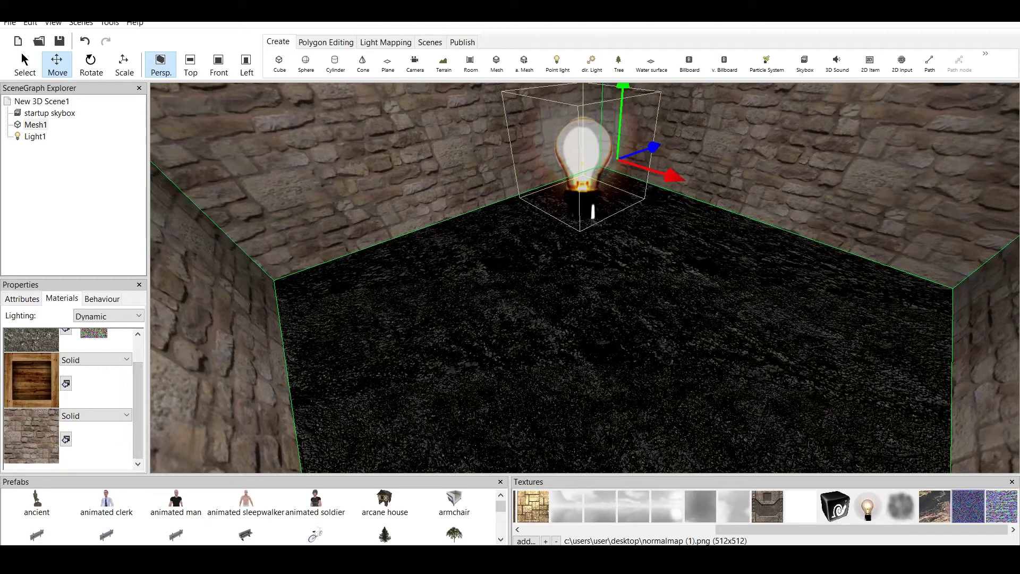
left_click(96, 416)
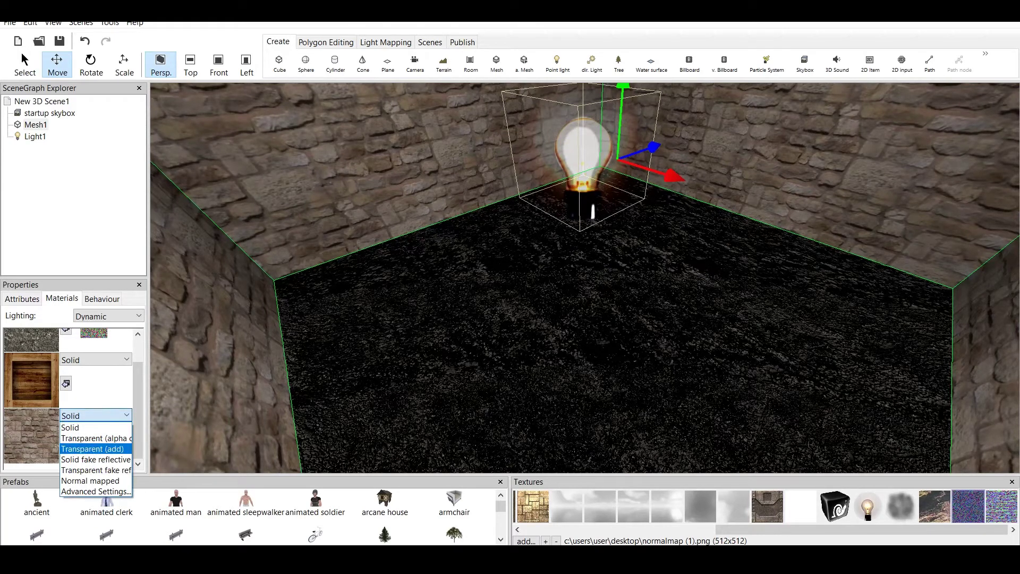
key("Return")
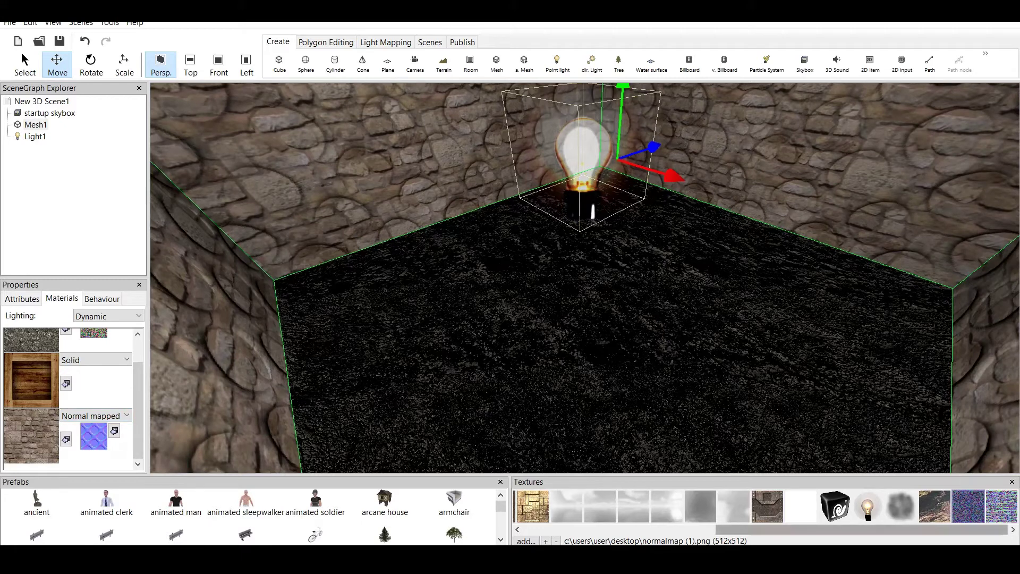
left_click(934, 507)
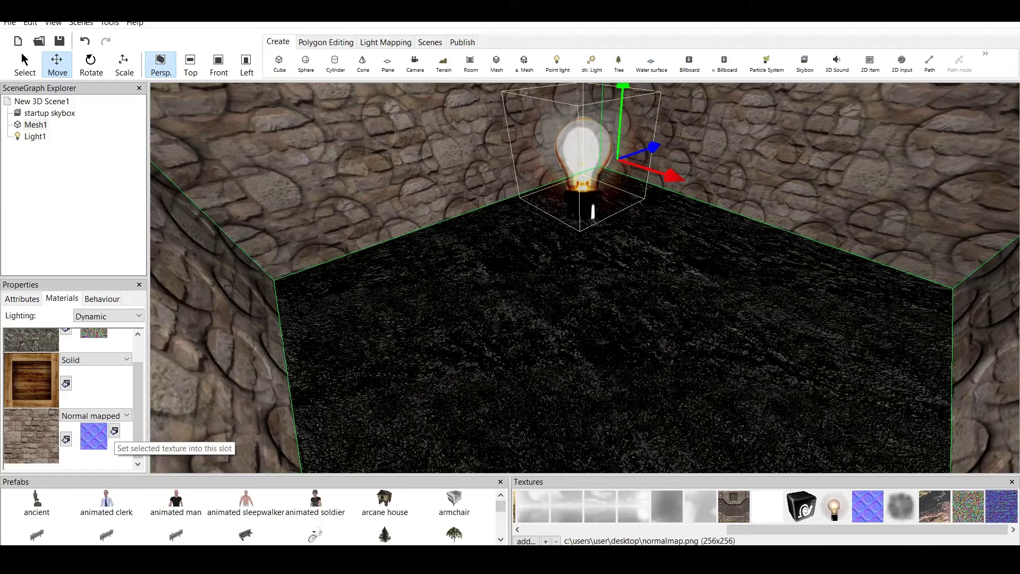
left_click(114, 431)
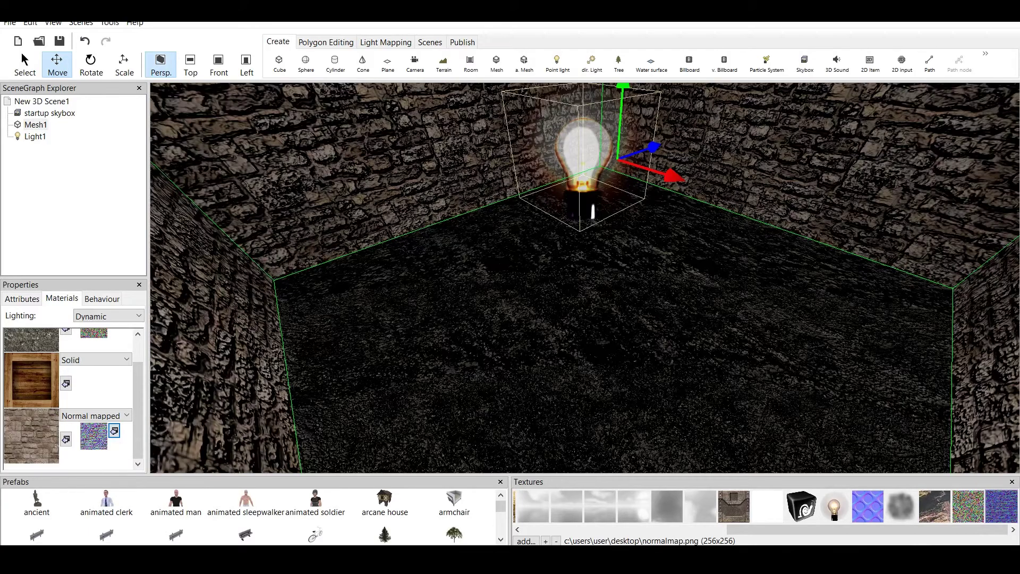
Examine the relief of the normal-mapped stone walls and floor from several distances and angles
scroll(585, 278, "up", 5)
scroll(574, 234, "up", 4)
left_click_drag(585, 297, 574, 181)
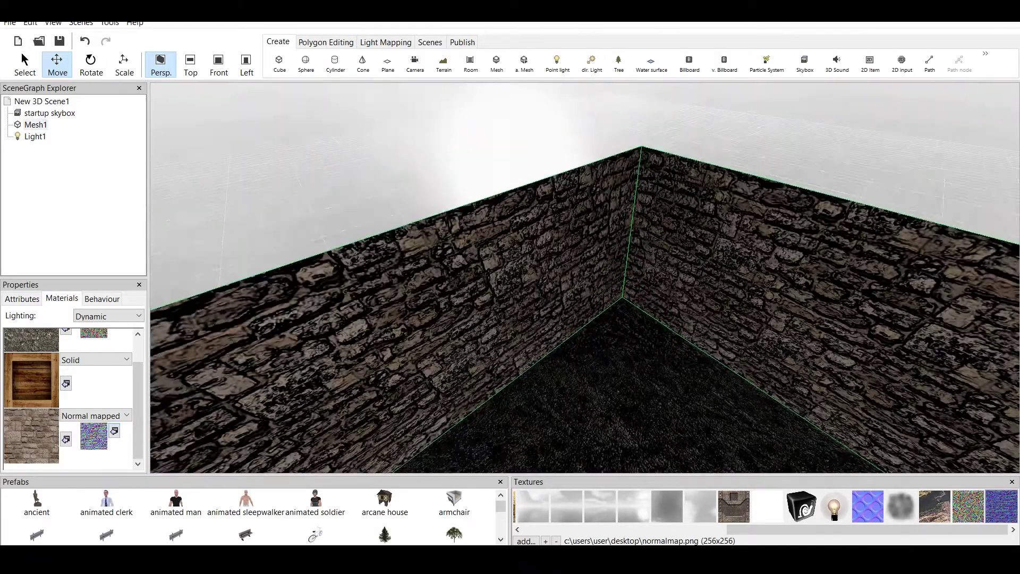
left_click_drag(584, 234, 584, 287)
scroll(584, 277, "down", 5)
scroll(585, 277, "up", 6)
scroll(585, 277, "down", 1)
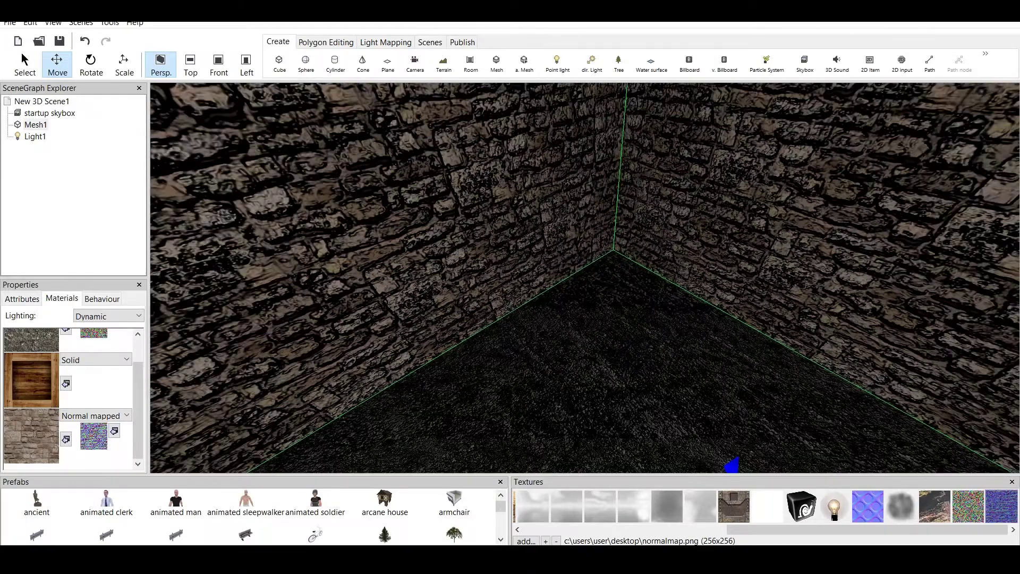
scroll(584, 277, "down", 5)
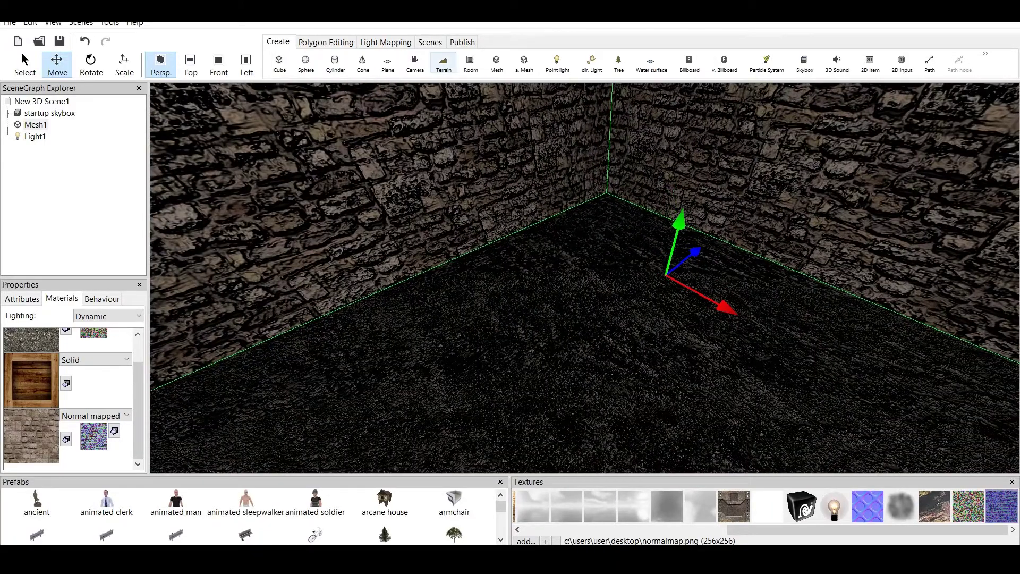
Test-run the scene as a Windows (.exe) application and walk through the room to examine its walls and floor
left_click(463, 42)
left_click(406, 63)
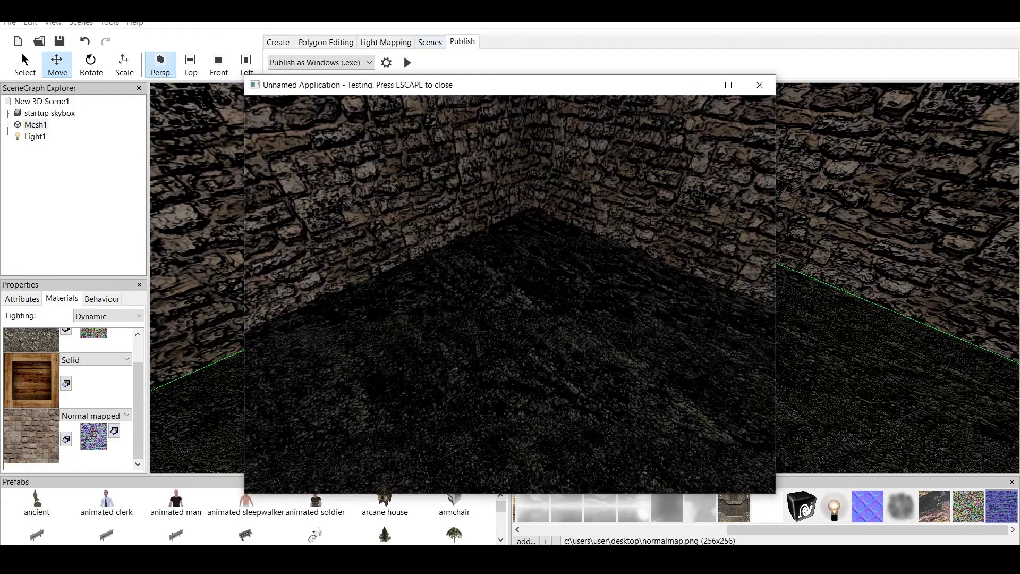
key("Right")
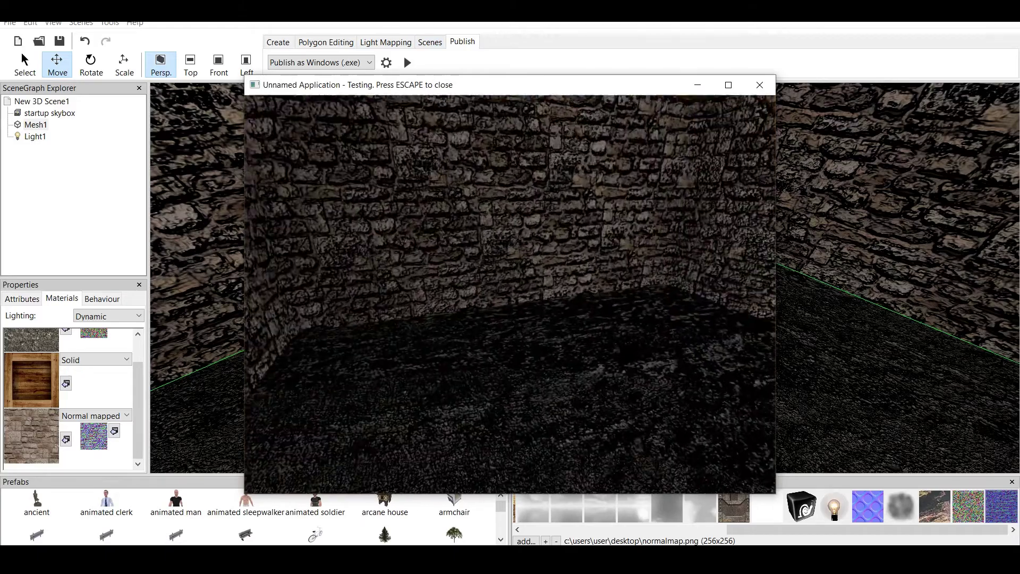
key("w")
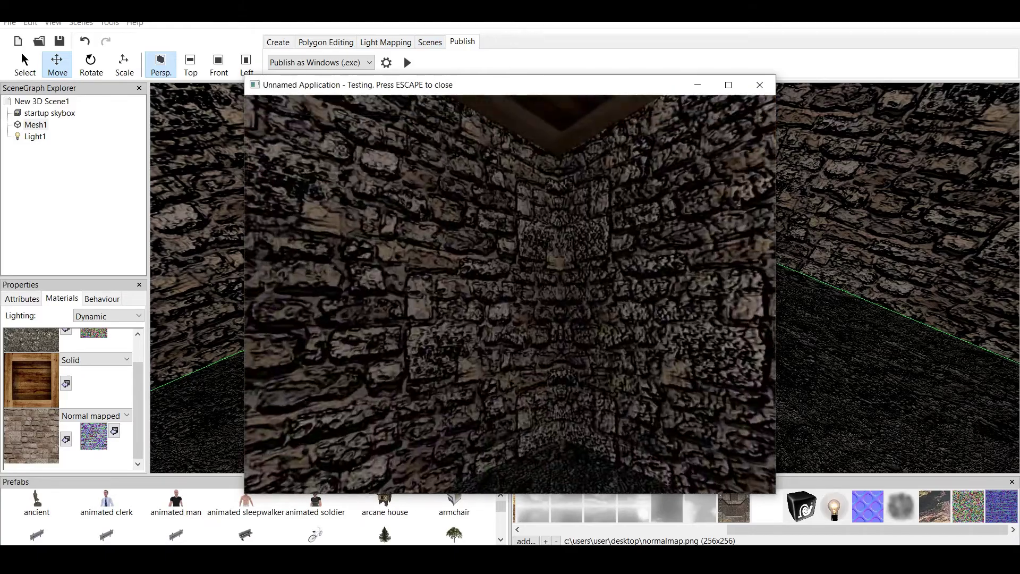
key("w")
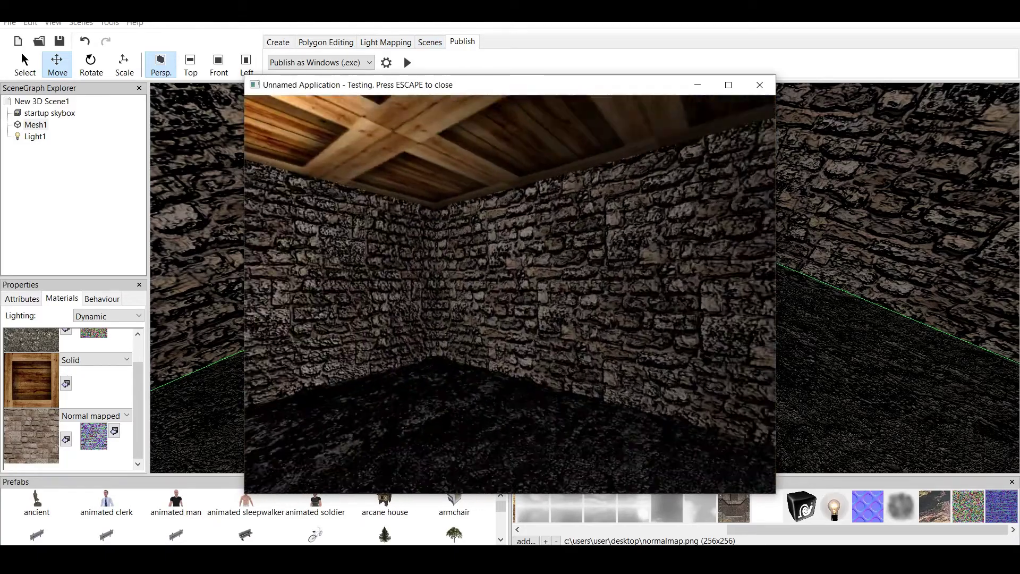
key("w")
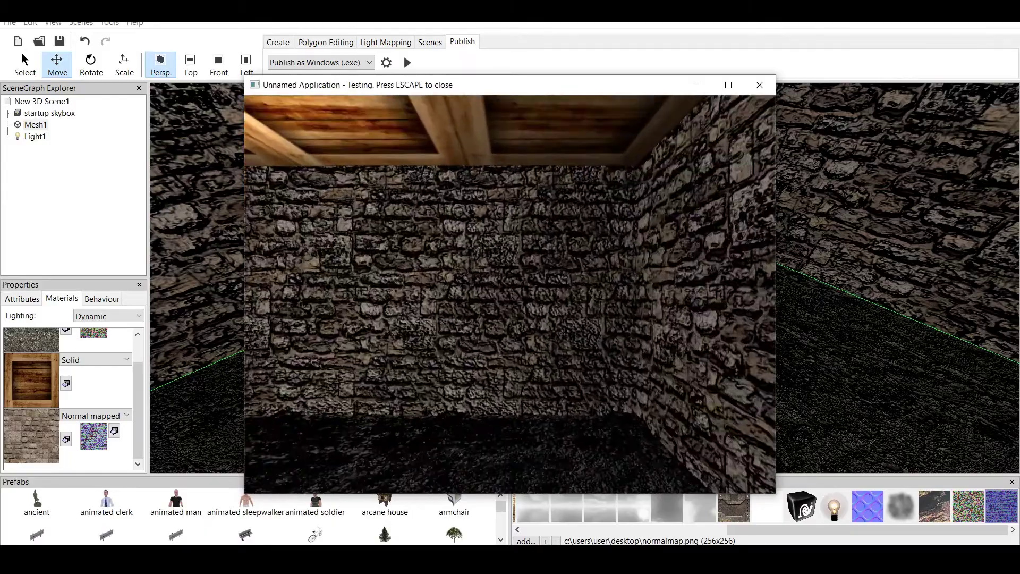
key("w")
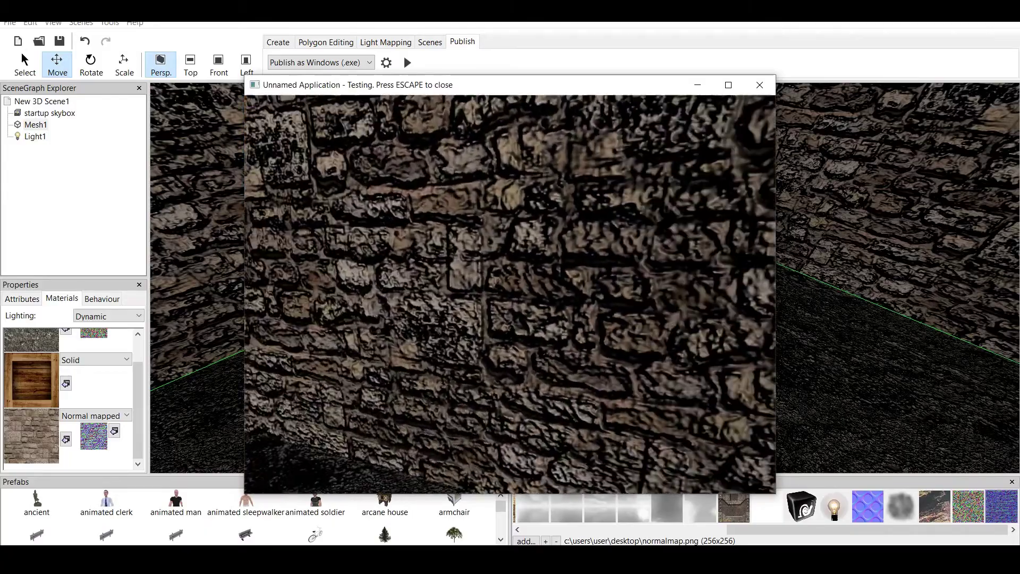
key("s")
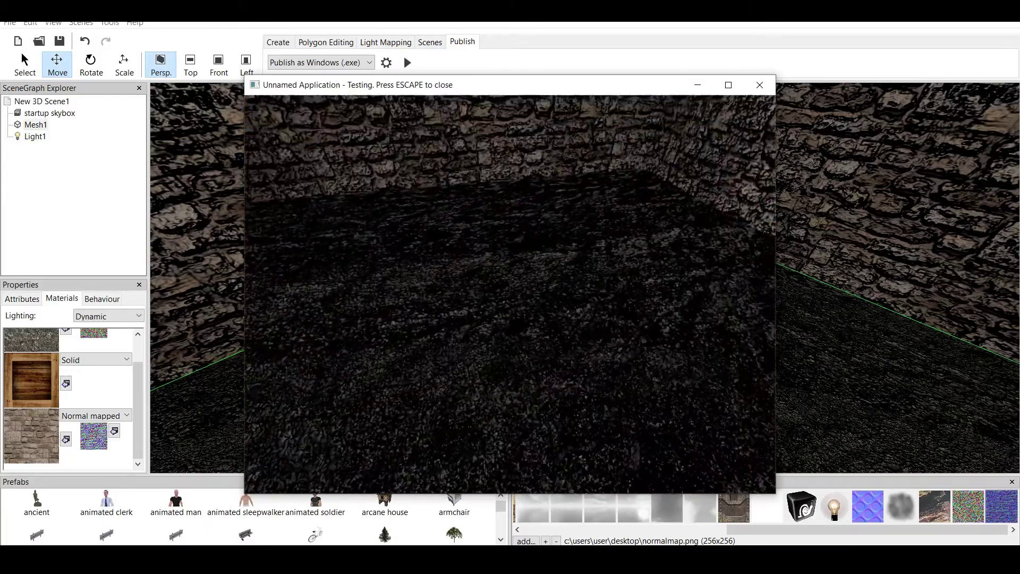
key("w")
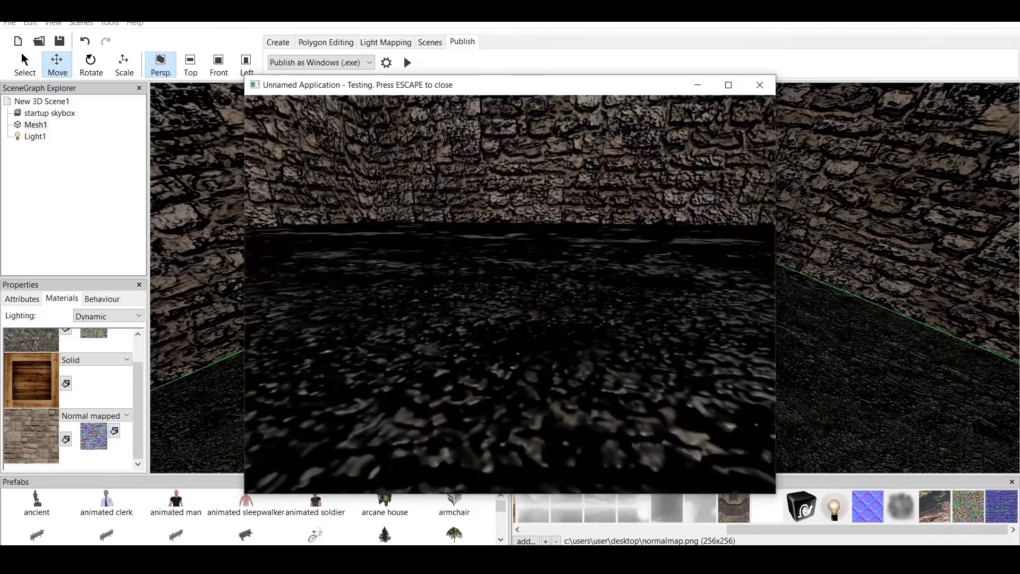
key("w")
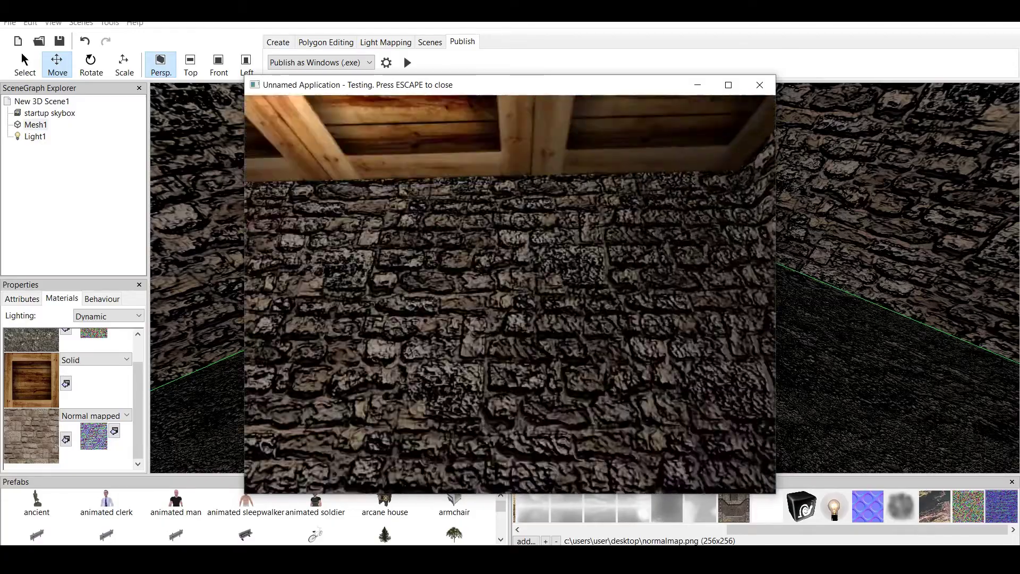
key("s")
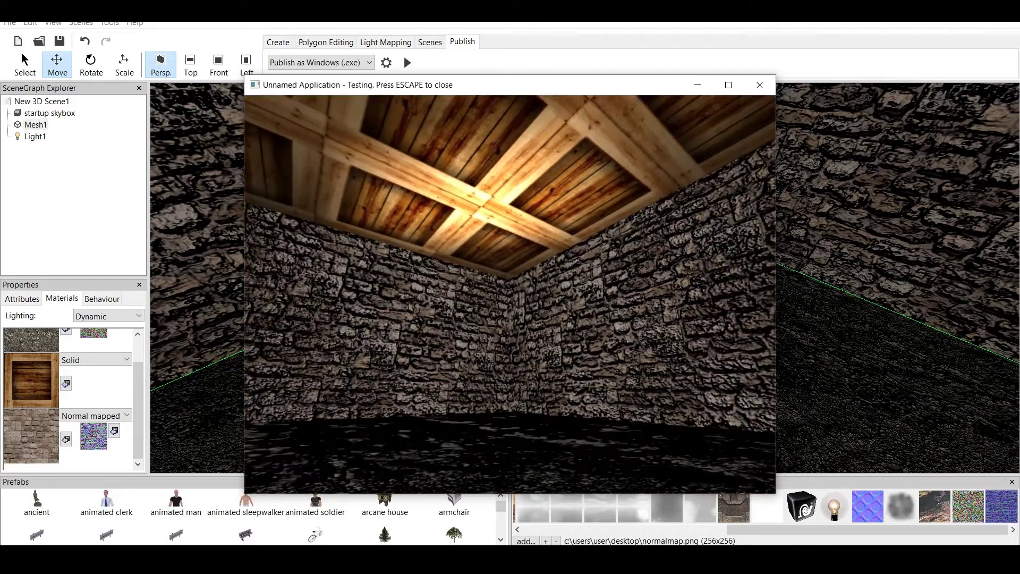
key("w")
Move around the room in the running test to compare the lit wooden ceiling with the normal-mapped walls and floor
key("Up")
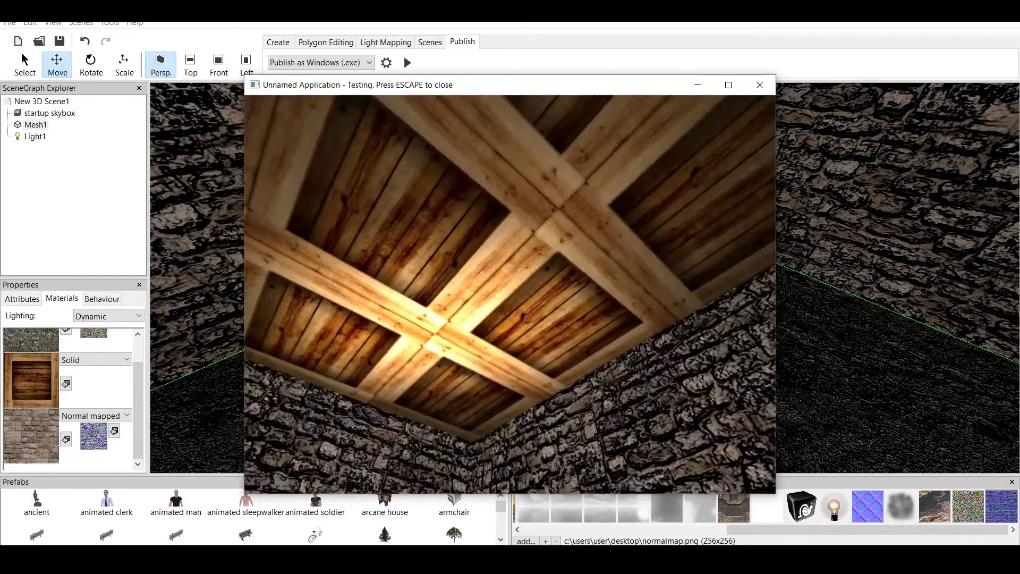
key("Down")
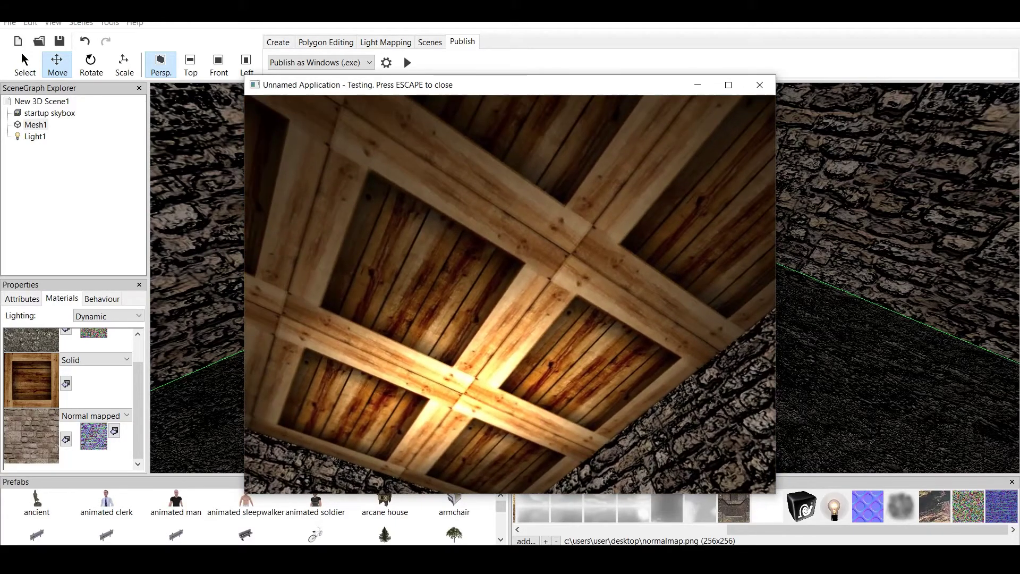
key("Down")
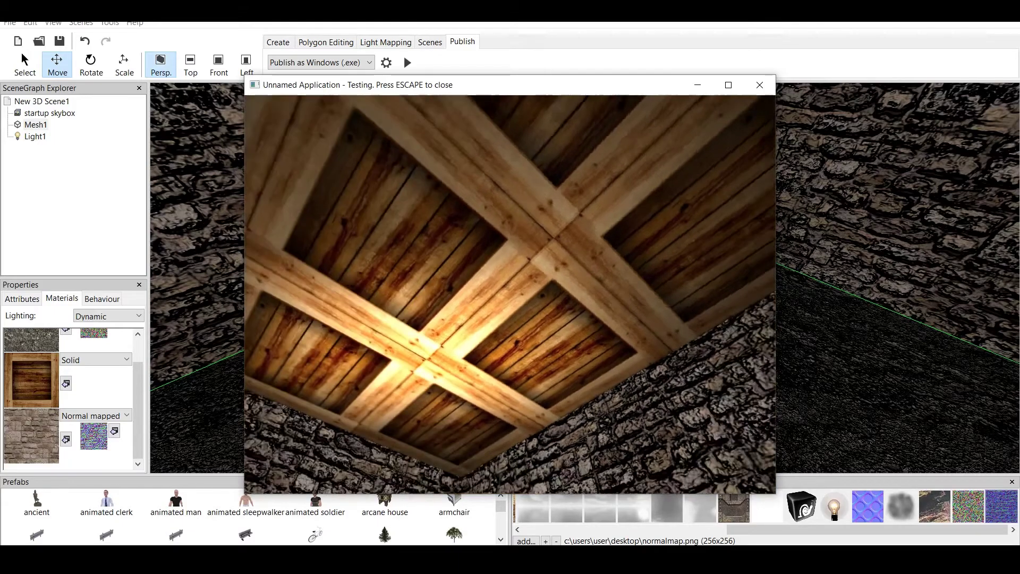
key("Up")
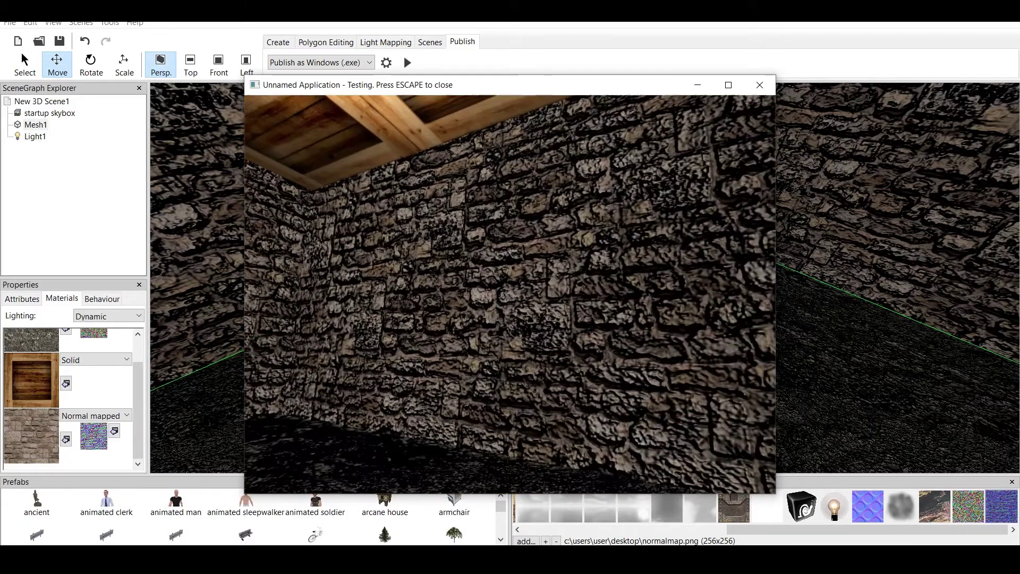
key("Down")
key("Up")
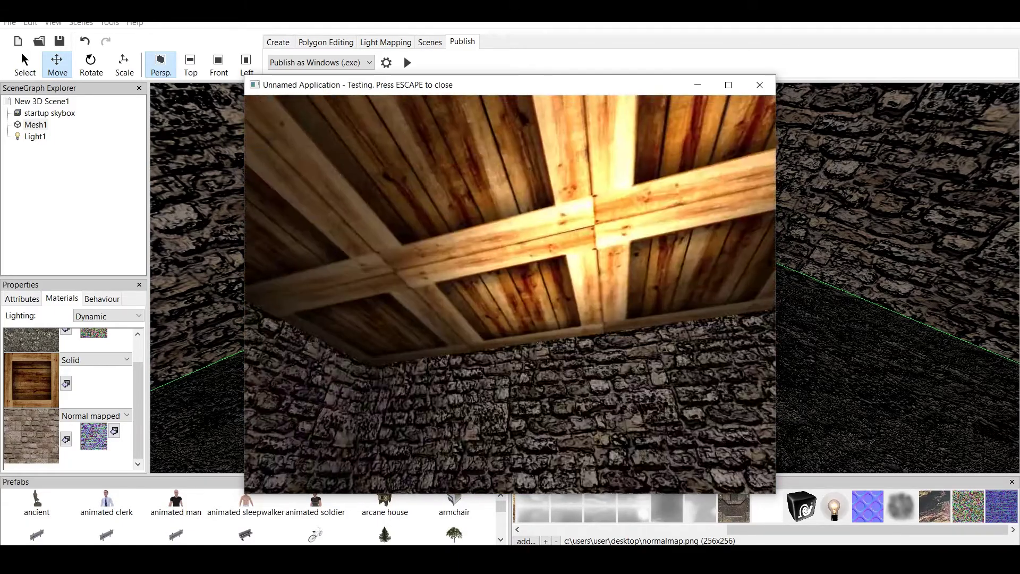
key("Down")
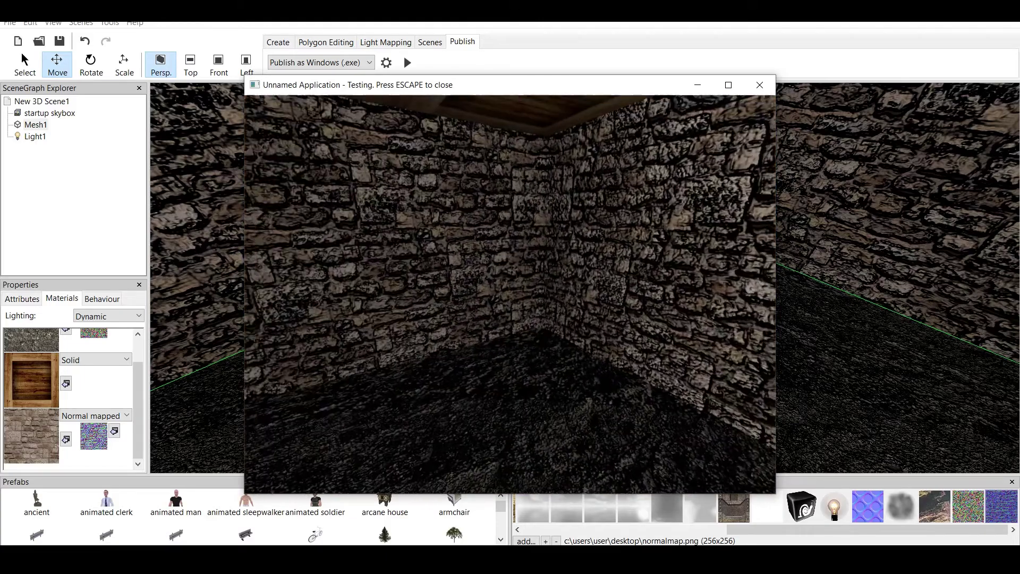
key("Down")
key("Right")
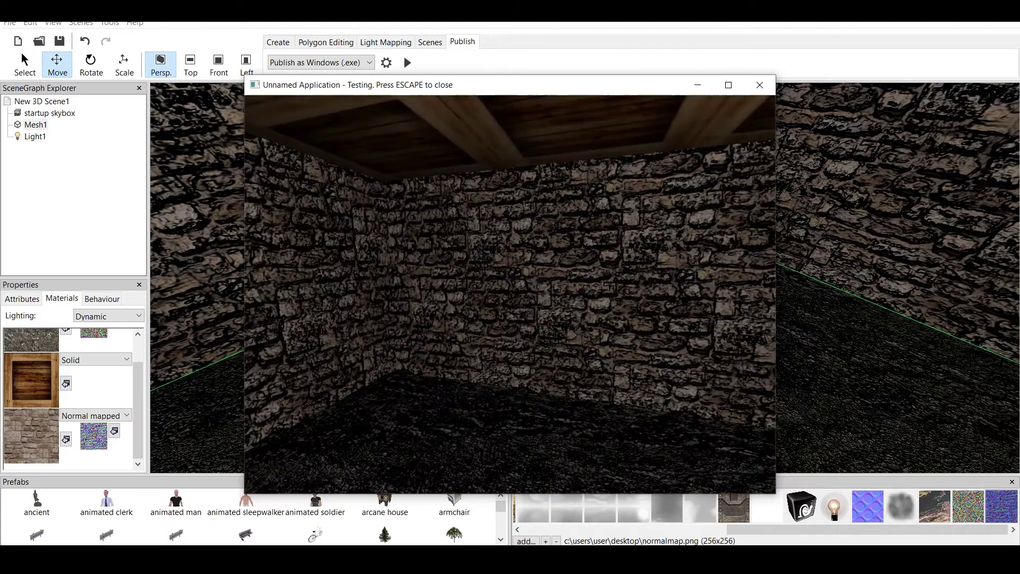
key("Down")
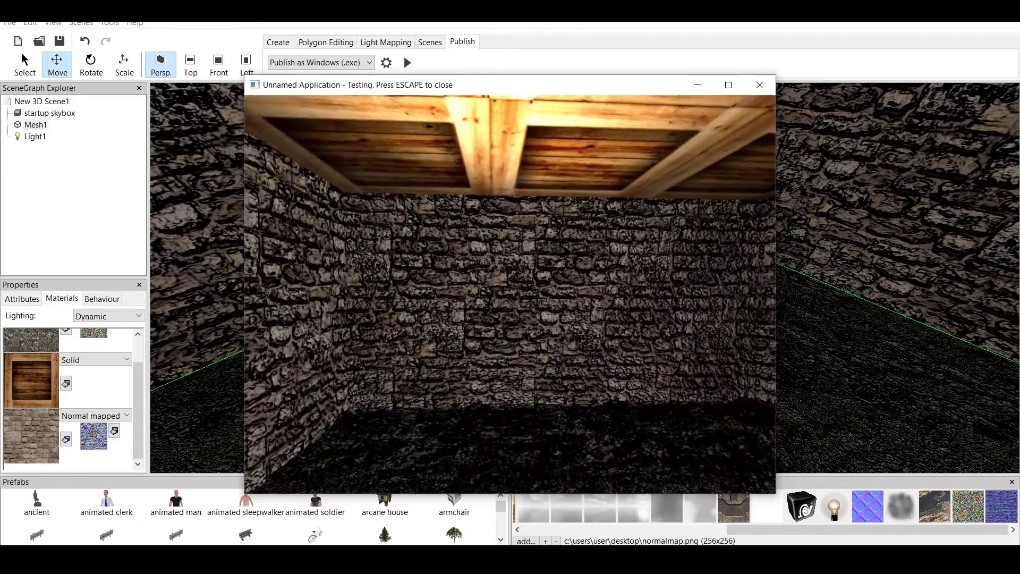
key("Down")
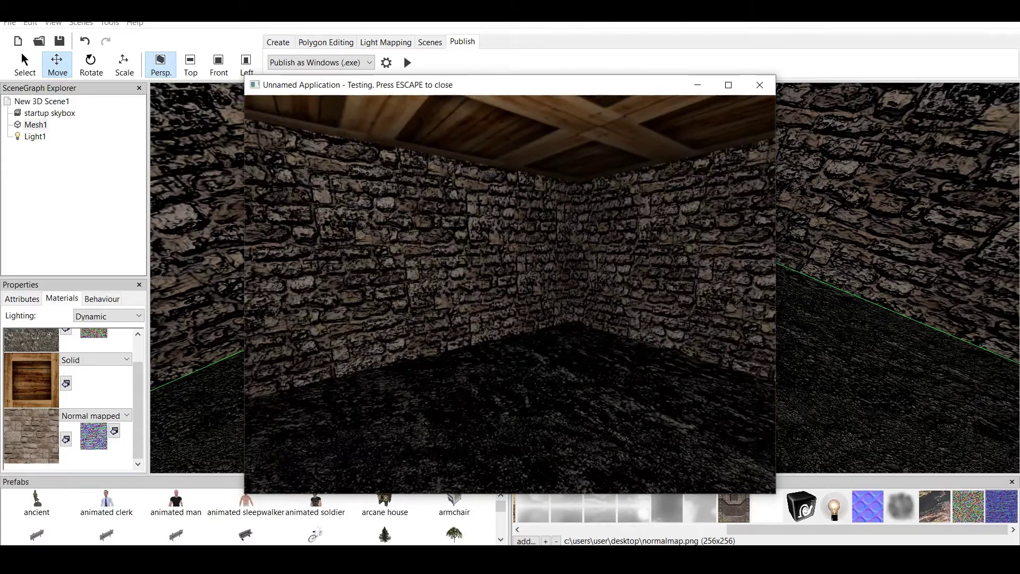
key("Left")
key("Down")
key("Right")
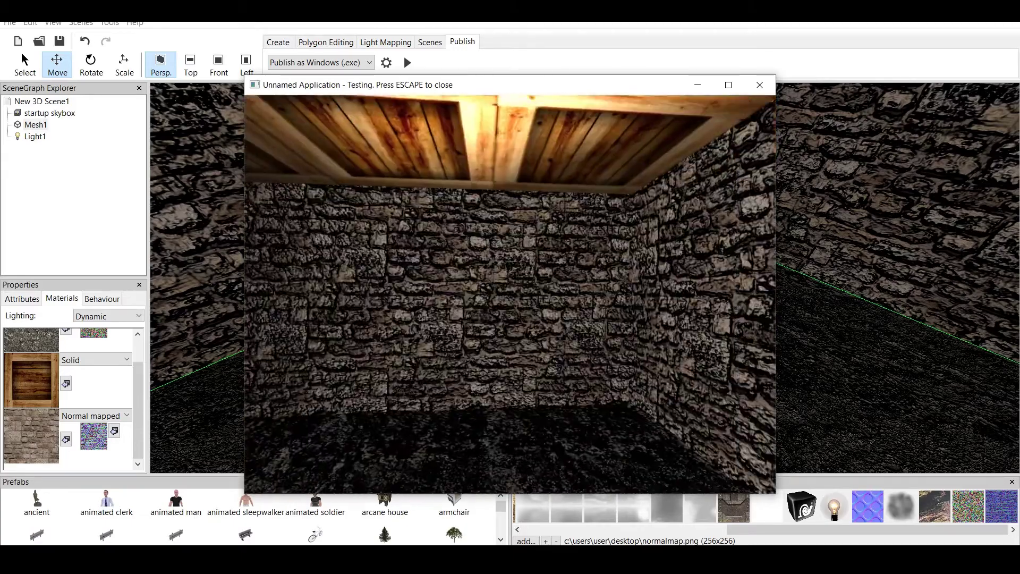
Walk around the running test to examine the normal-mapped walls and floor up close and from the corners, ending the test
key("Up")
key("Up")
key("Right")
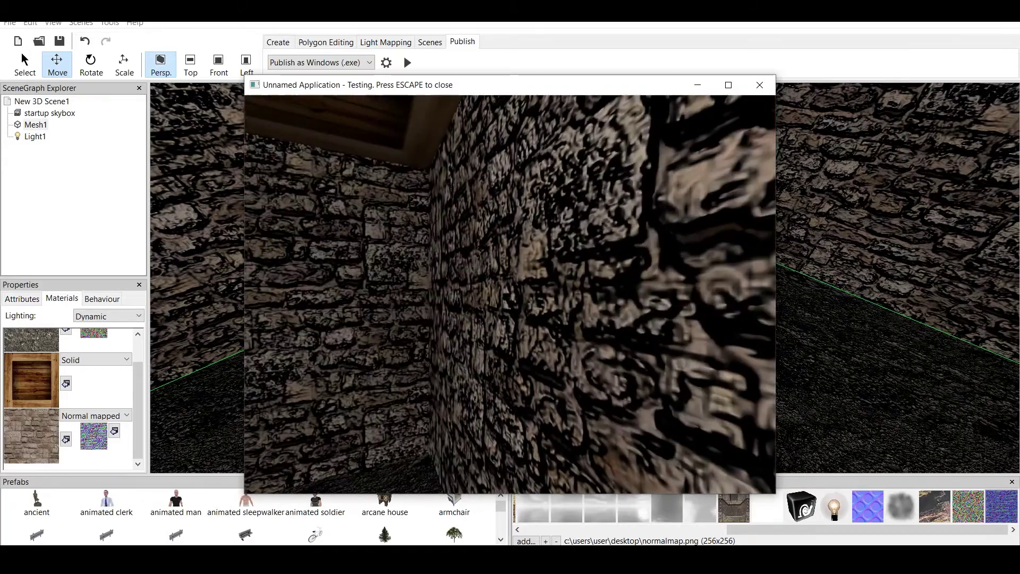
key("Down")
key("Left")
key("Up")
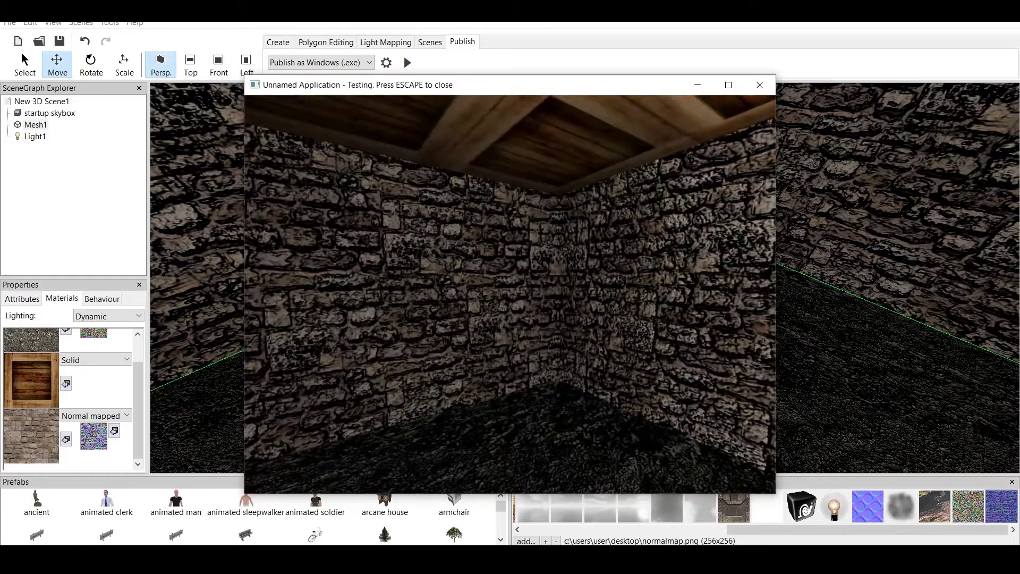
key("Down")
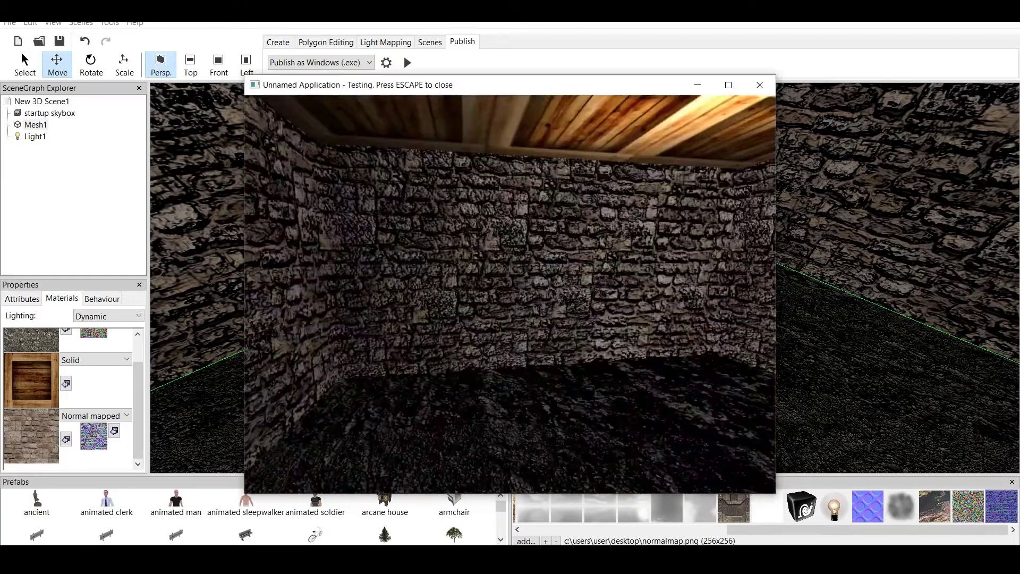
key("Left")
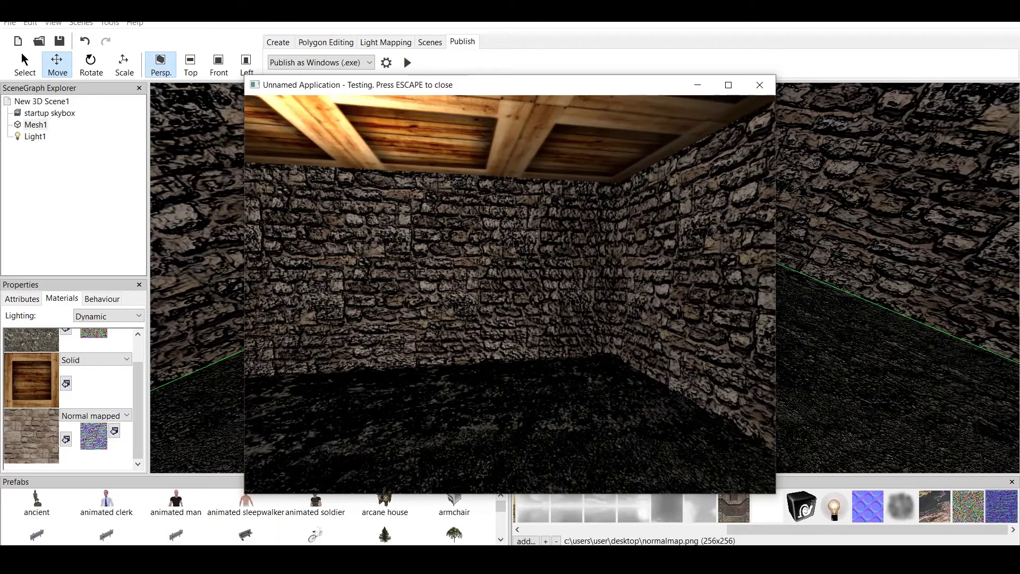
key("Escape")
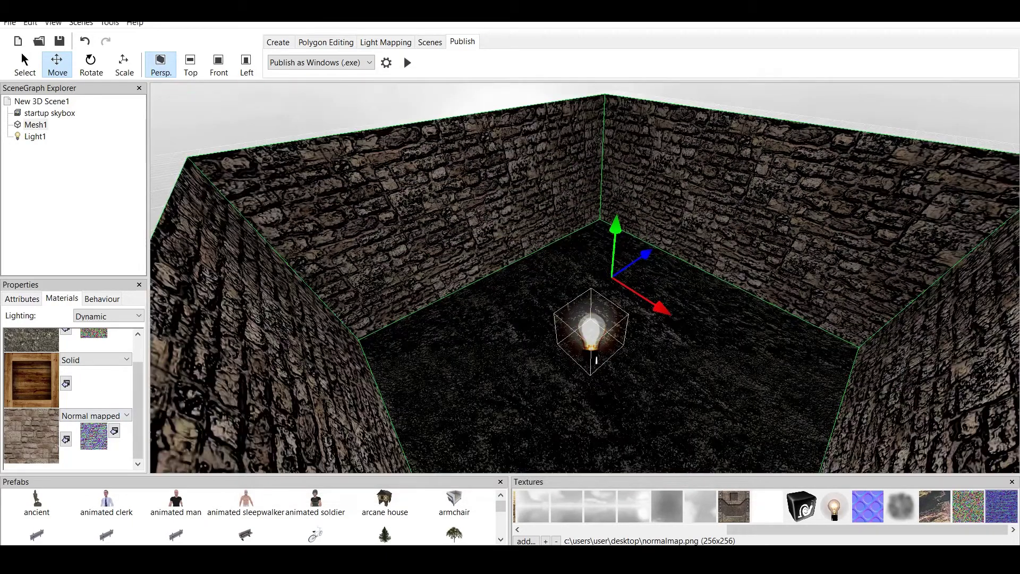
Set the stone wall and floor materials' types back to Solid
left_click(96, 415)
left_click(85, 426)
scroll(95, 399, "up", 2)
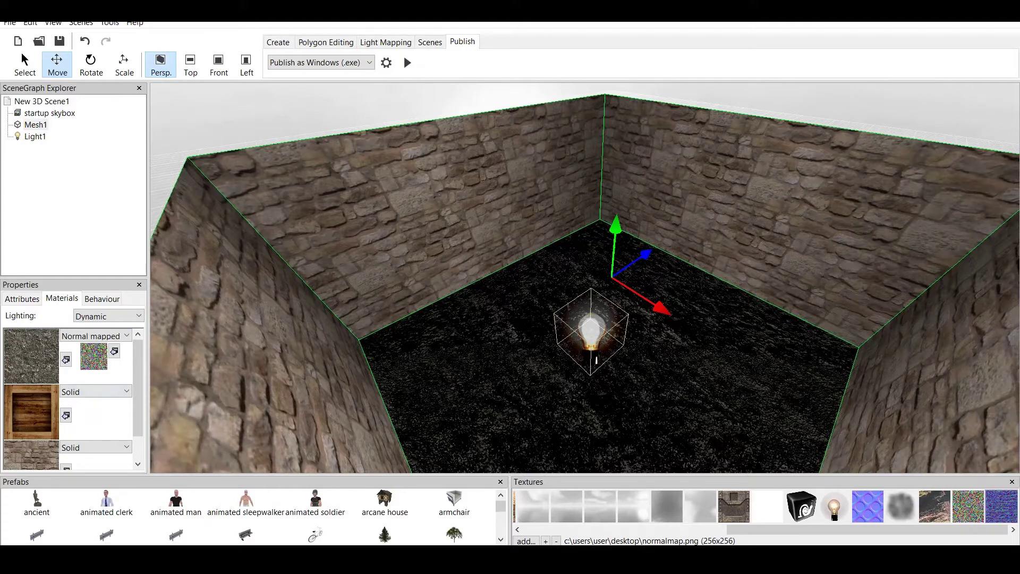
left_click(96, 336)
left_click(79, 346)
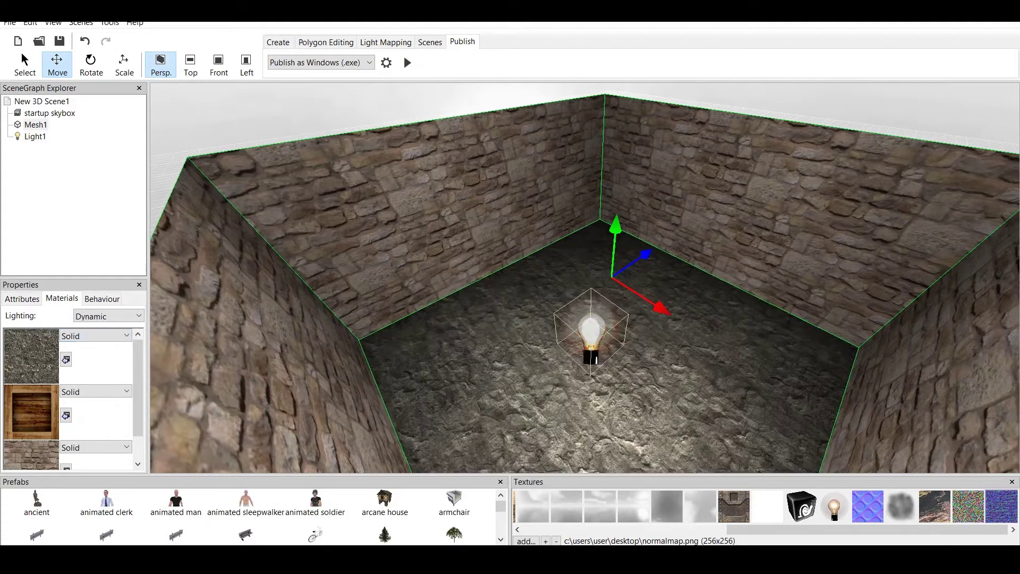
Test-run the room as a Windows application, examine its solid walls, floor and ceiling, and close the test
left_click(405, 60)
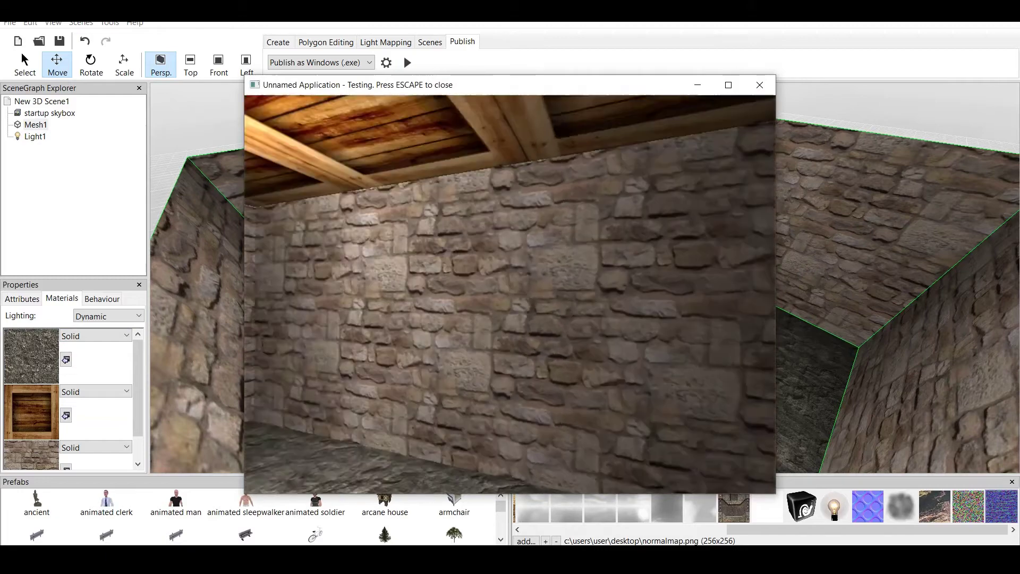
key("Down")
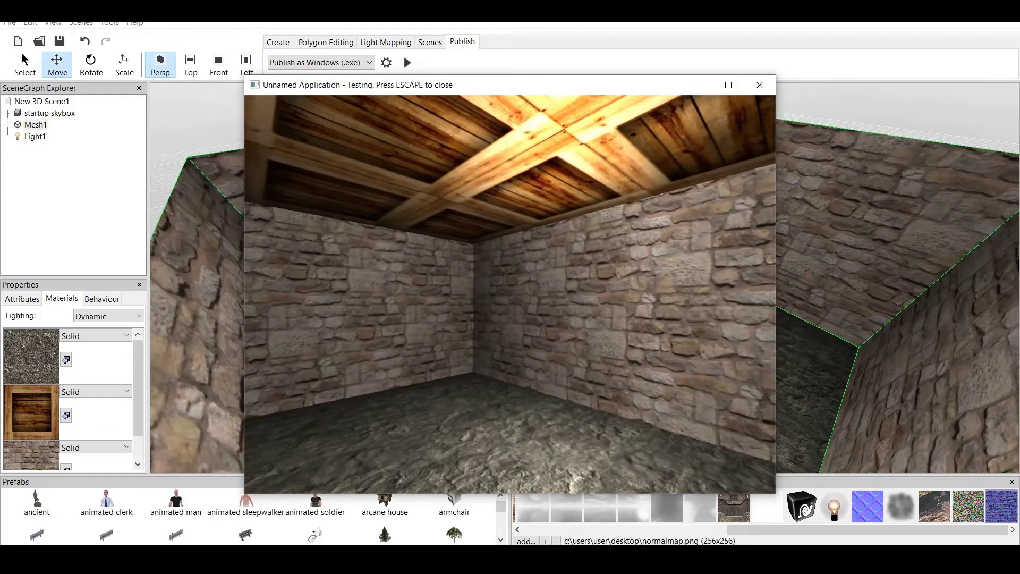
key("Up")
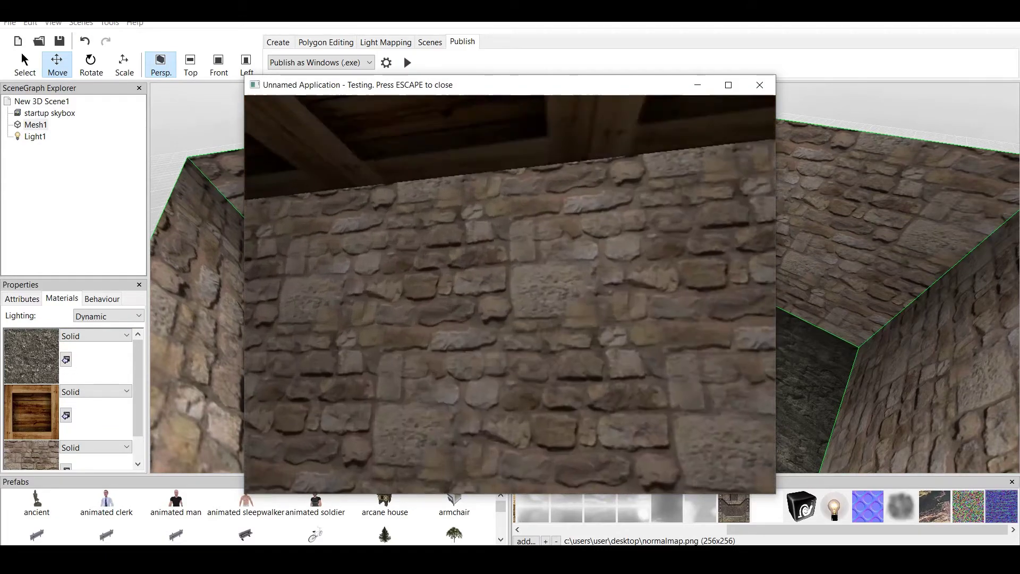
key("Down")
key("Up")
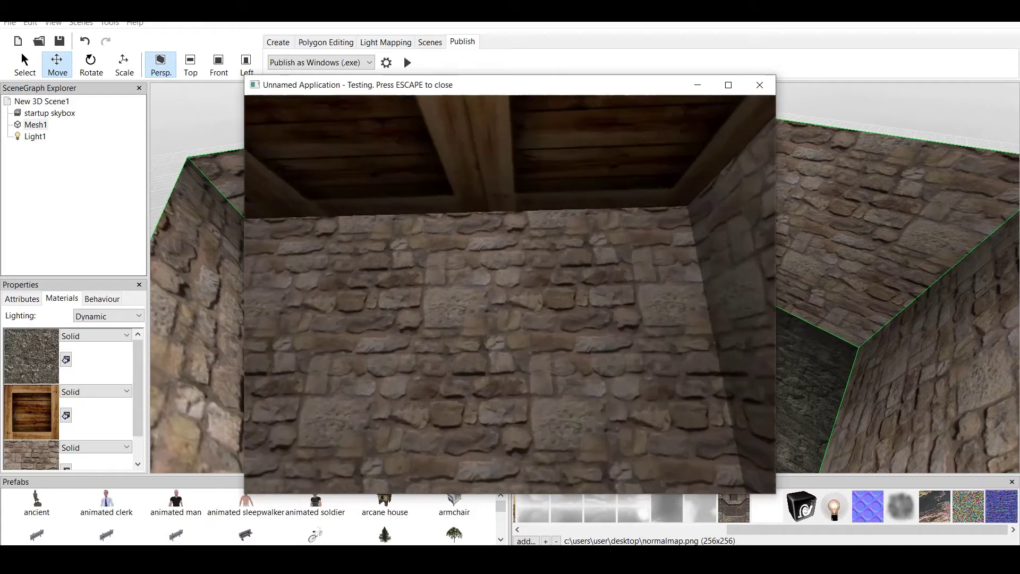
key("Up")
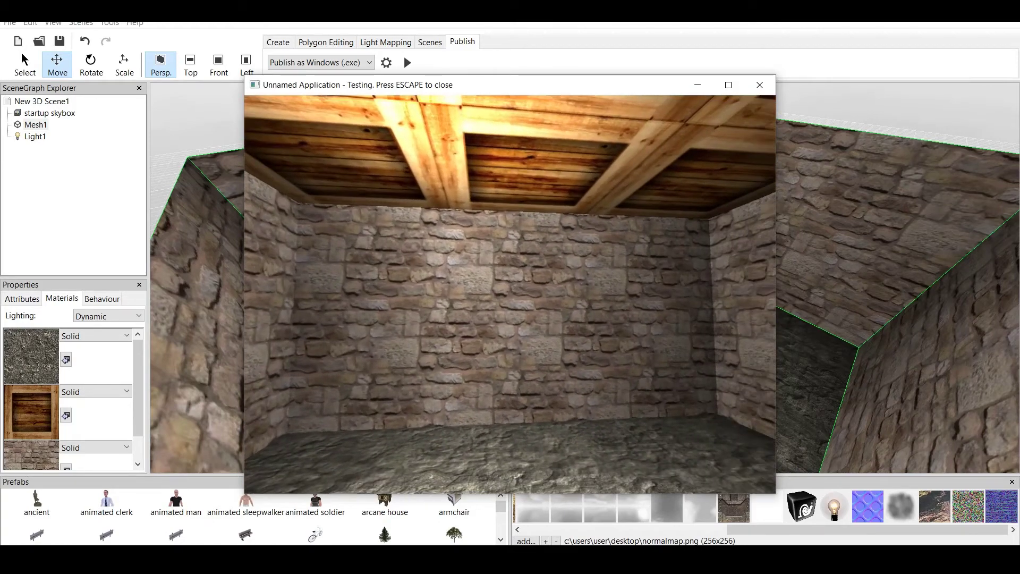
key("Escape")
Select the ground_stone.jpg texture in the library and examine the solid stone walls and floor from near and far
scroll(585, 276, "down", 5)
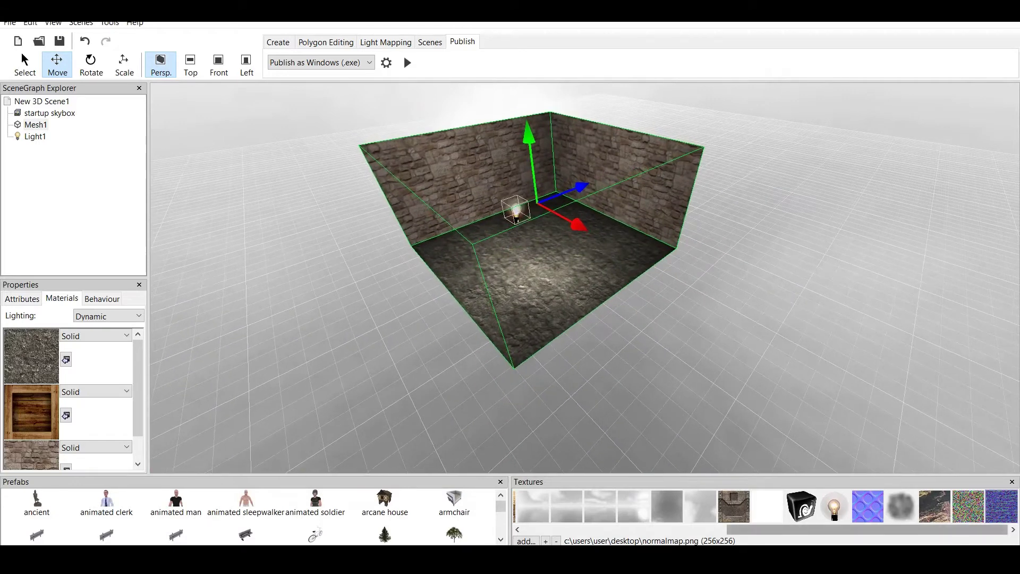
left_click_drag(874, 529, 670, 530)
left_click(697, 506)
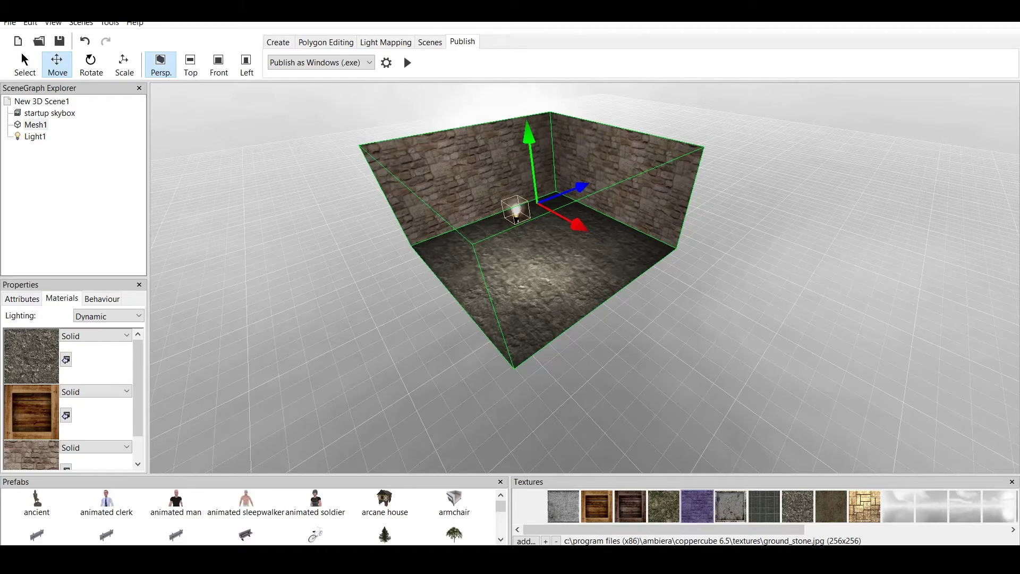
scroll(585, 276, "up", 5)
middle_click_drag(531, 239, 452, 356)
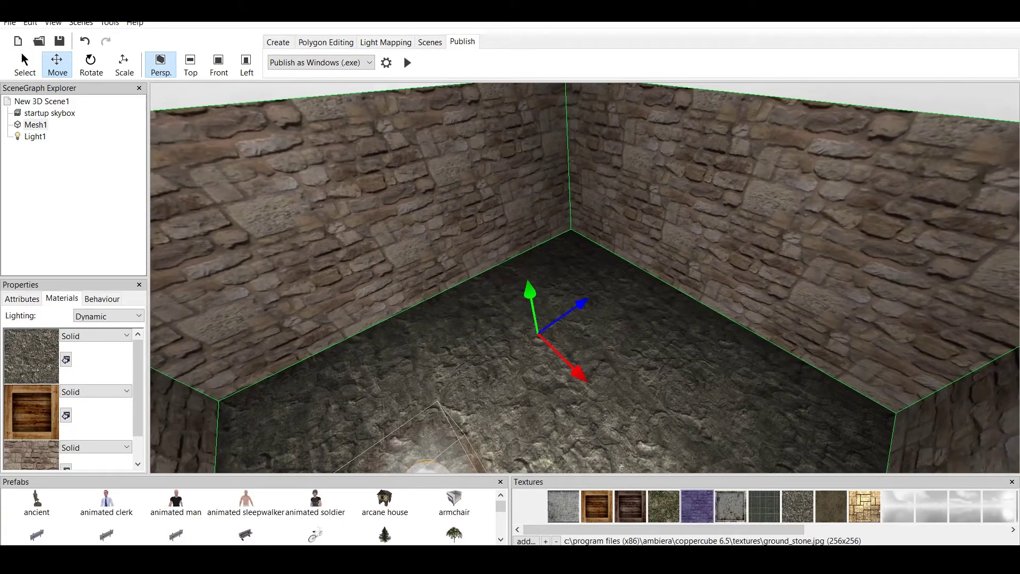
scroll(584, 278, "up", 3)
scroll(584, 277, "down", 6)
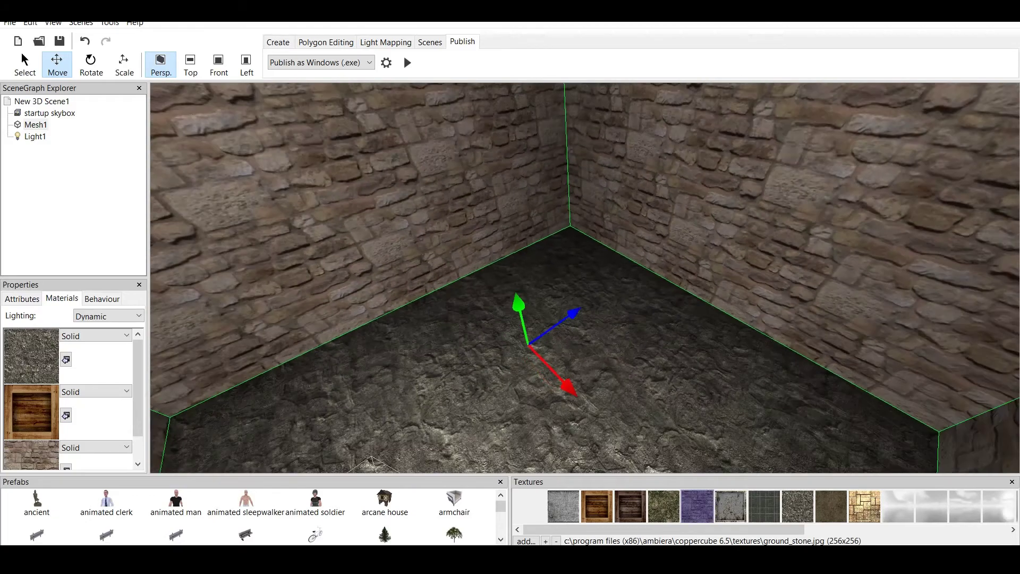
scroll(585, 276, "up", 5)
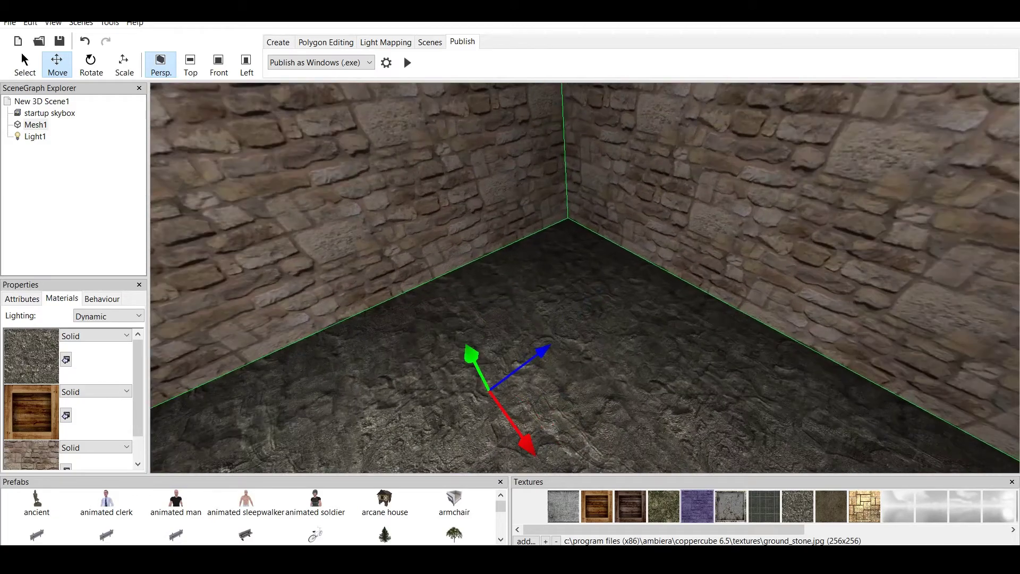
scroll(584, 276, "down", 5)
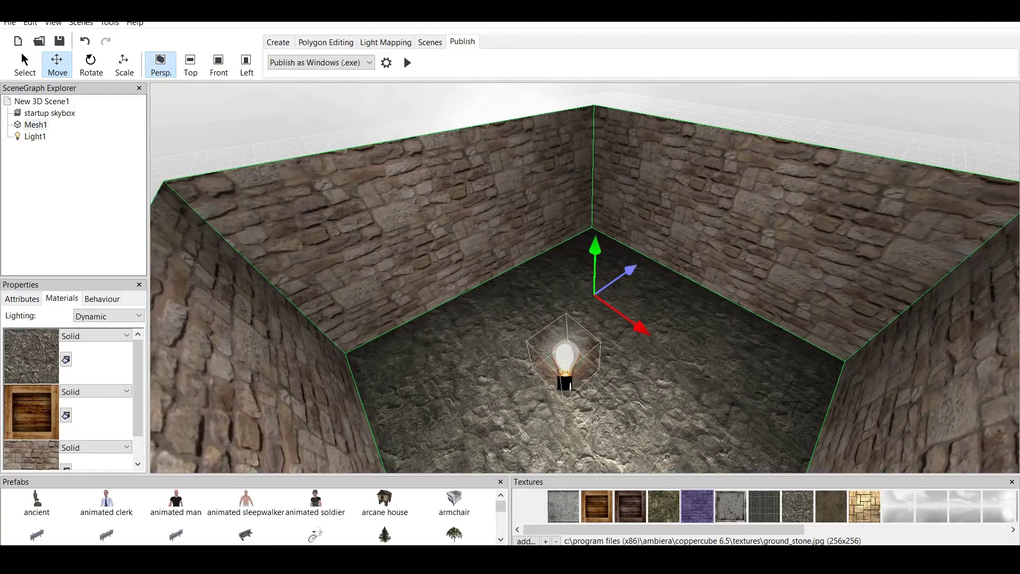
scroll(584, 276, "up", 4)
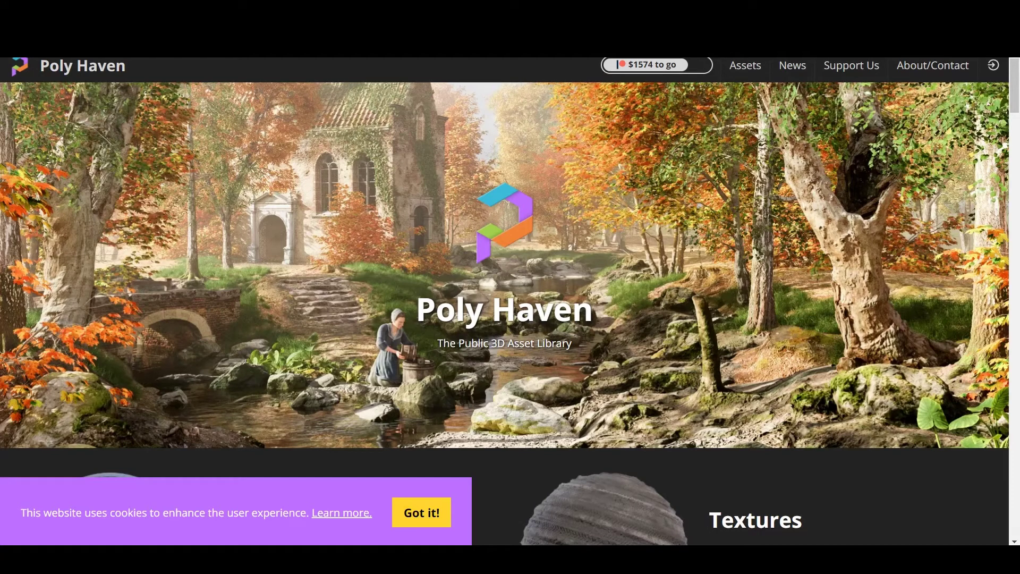
Switch to the Poly Haven website and examine its HDRI, texture and model categories and its free licence terms
scroll(510, 301, "down", 5)
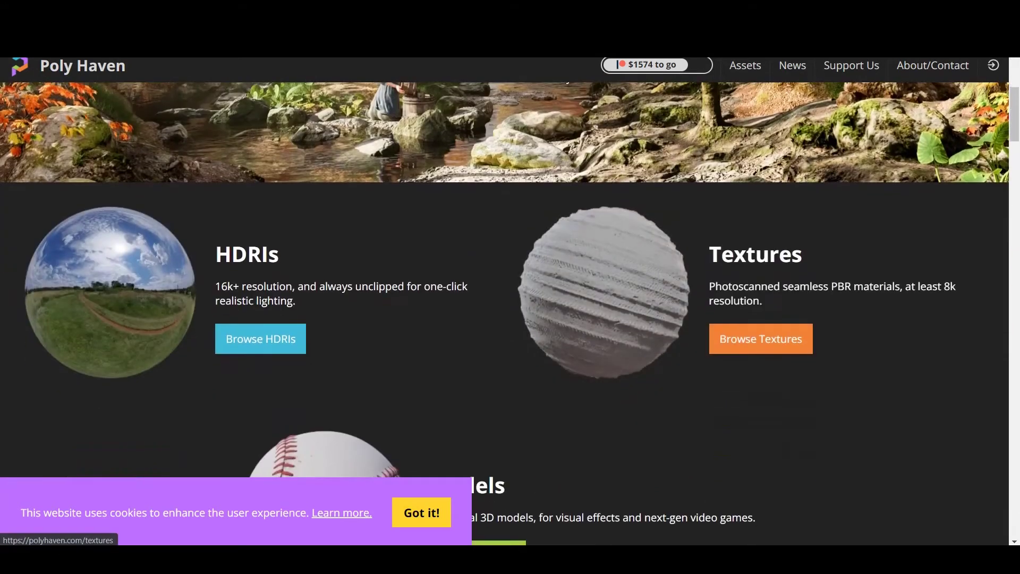
scroll(510, 302, "down", 3)
scroll(510, 301, "up", 2)
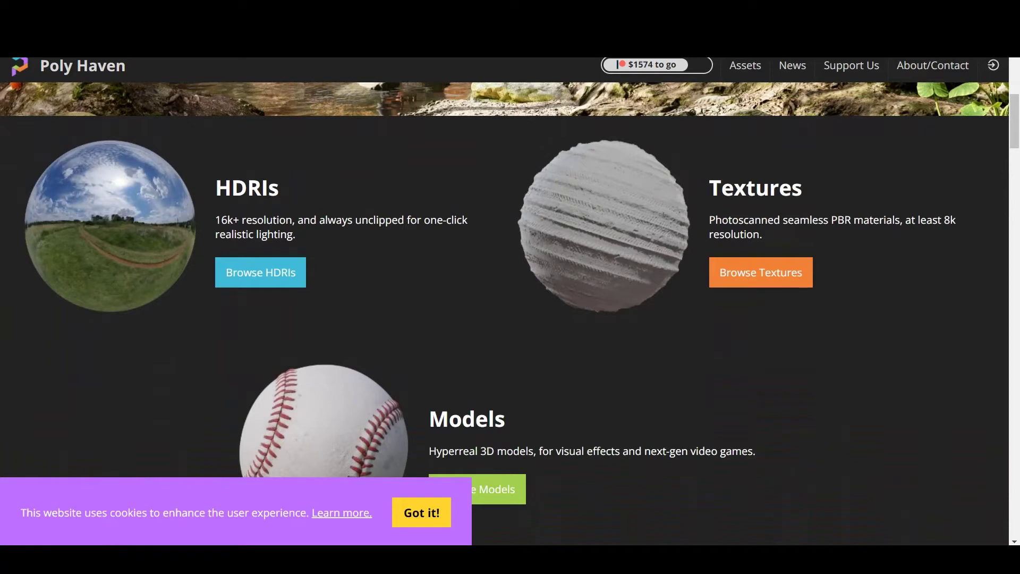
scroll(510, 302, "down", 4)
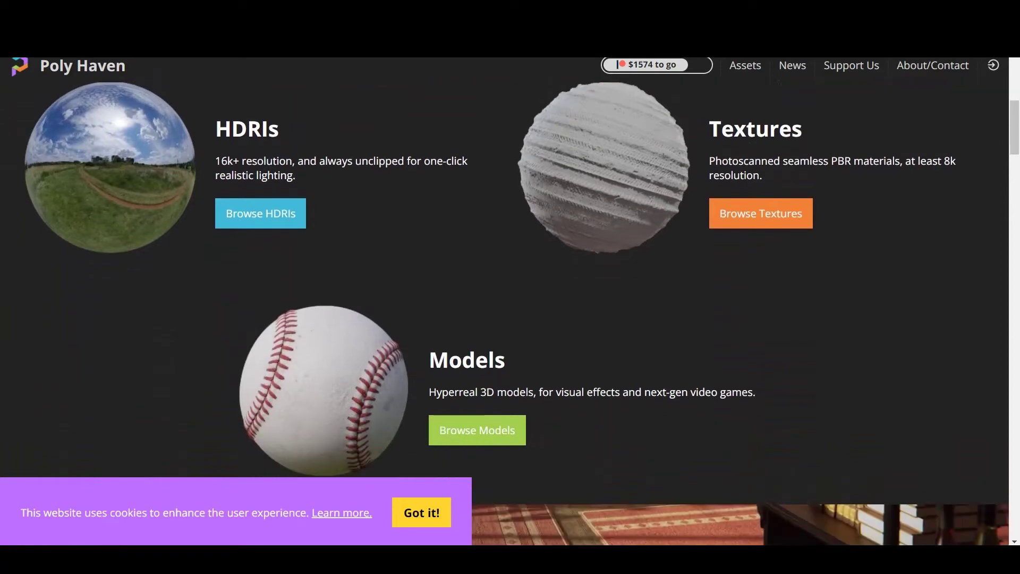
scroll(510, 301, "down", 2)
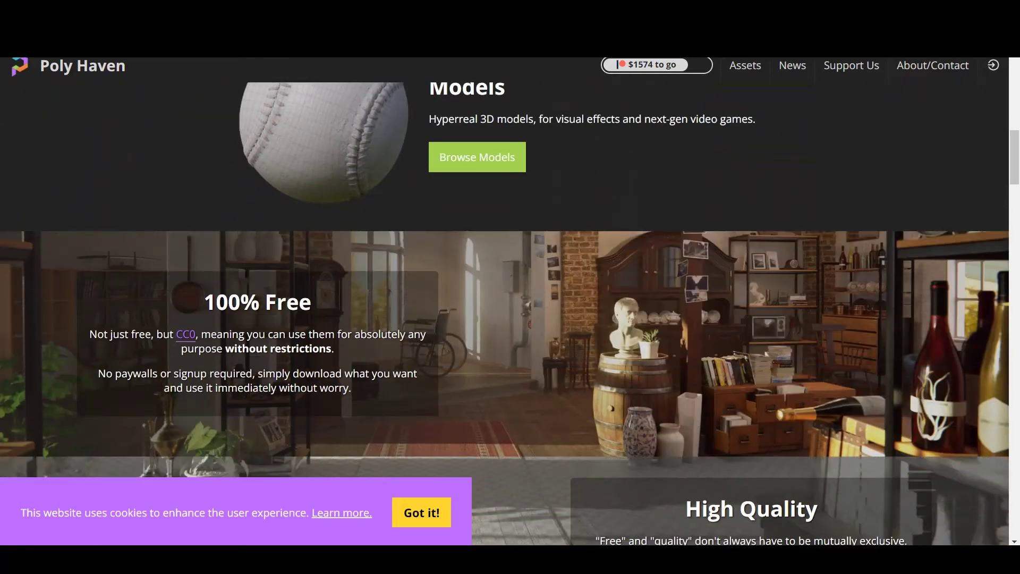
scroll(510, 302, "down", 8)
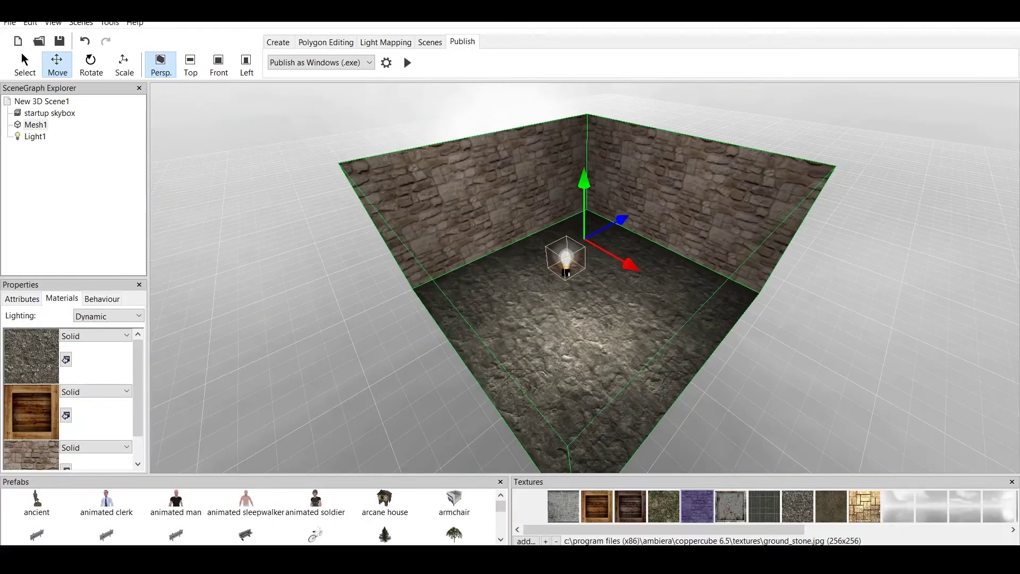
Switch back to CopperCube and add the armchair prefab to the scene
scroll(584, 277, "down", 2)
left_click_drag(585, 319, 582, 263)
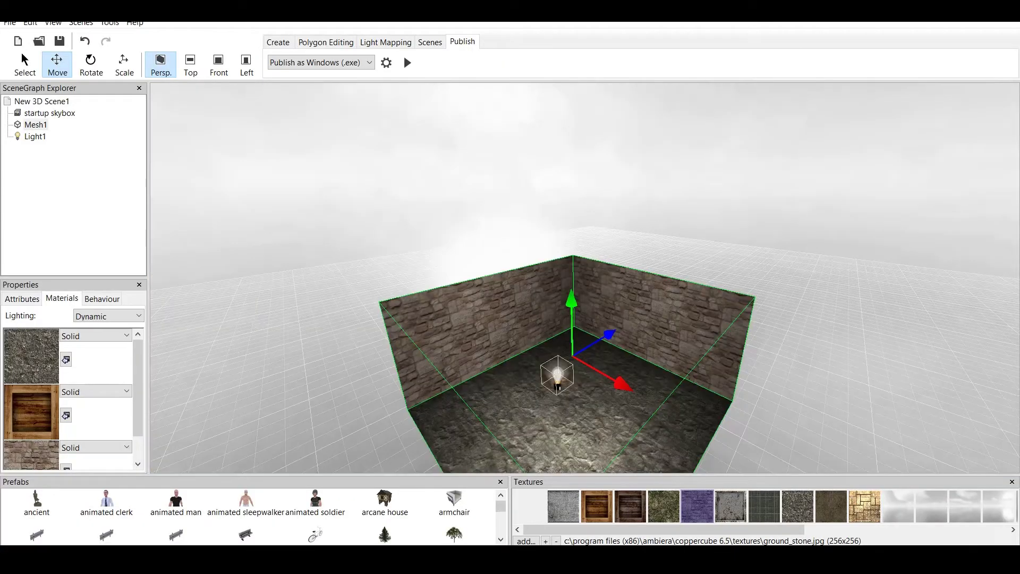
right_click_drag(582, 263, 614, 204)
scroll(584, 278, "up", 3)
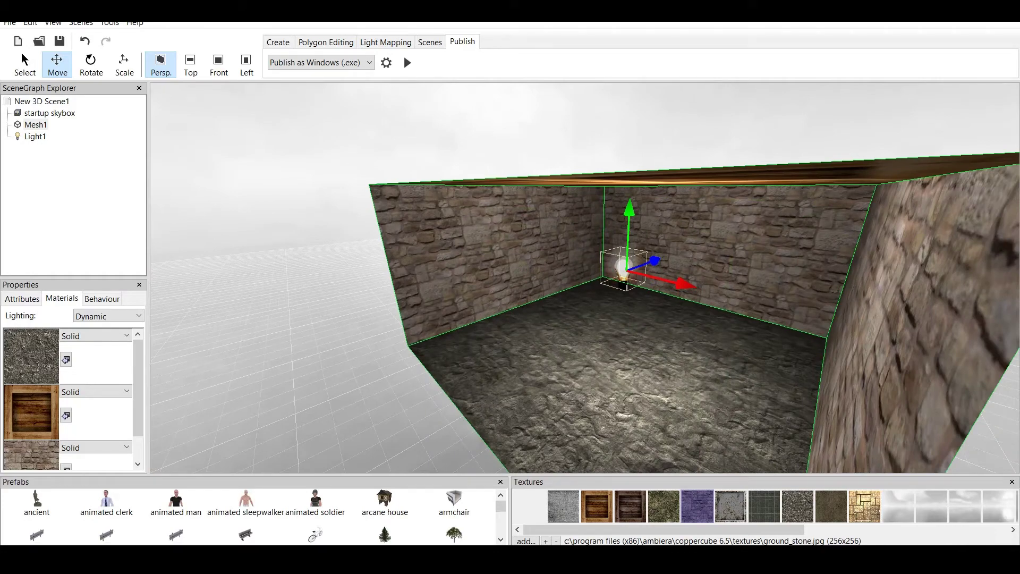
double_click(454, 502)
scroll(574, 255, "up", 1)
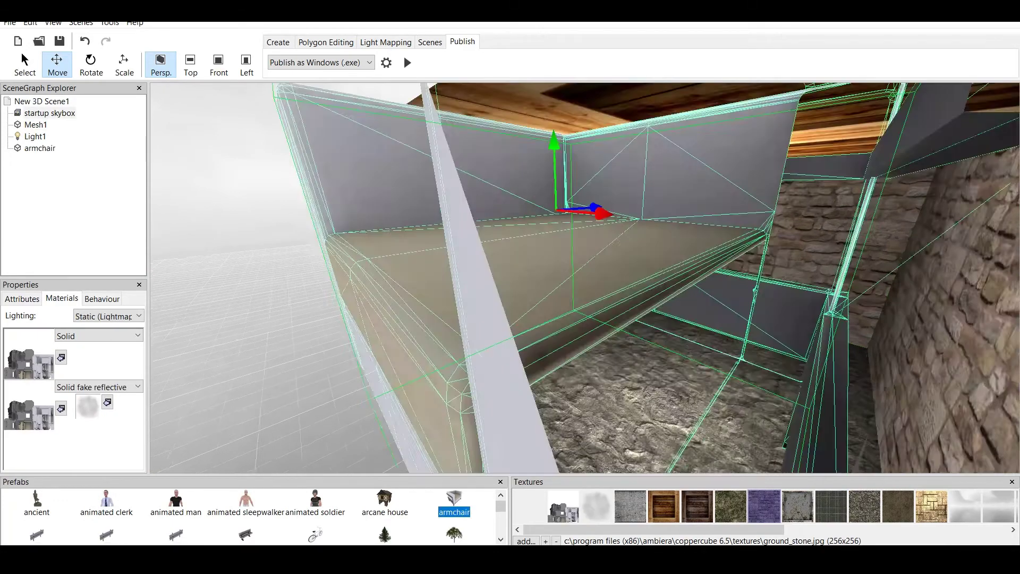
Move the armchair away from the light to the far side of the room, near the stone walls
scroll(574, 255, "down", 1)
right_click_drag(569, 212, 590, 239)
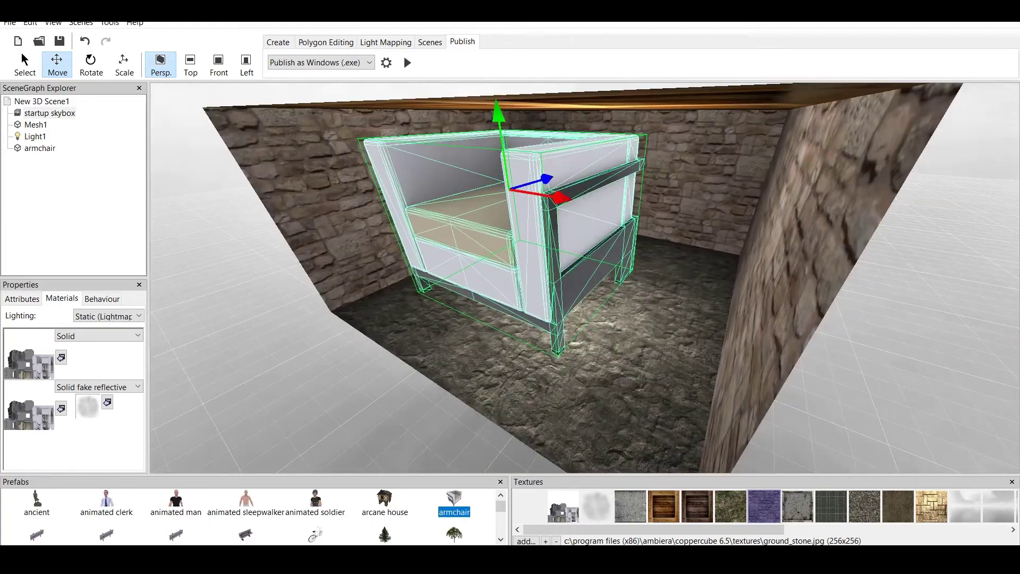
left_click_drag(498, 113, 668, 209)
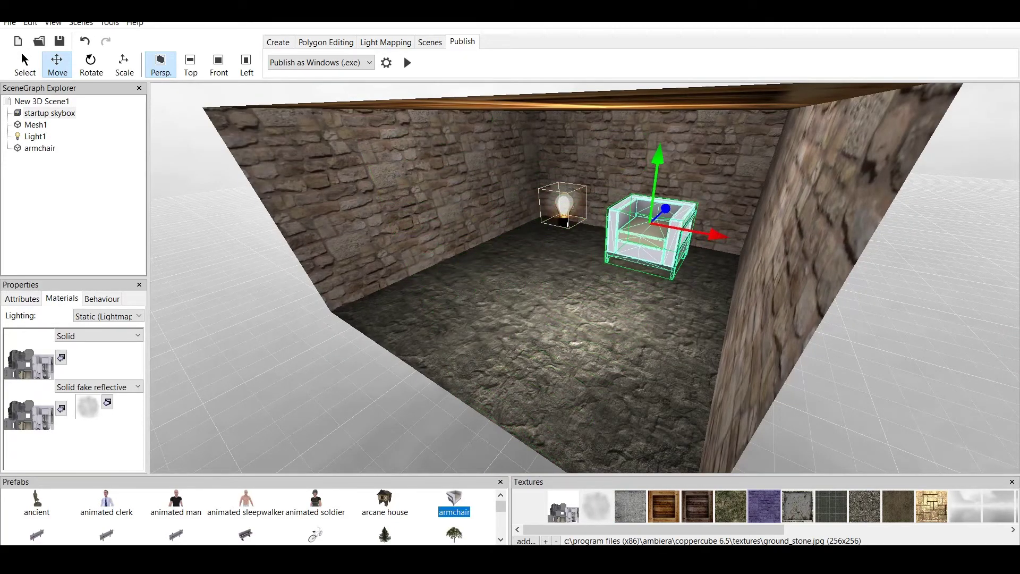
scroll(668, 229, "up", 3)
right_click_drag(669, 229, 723, 165)
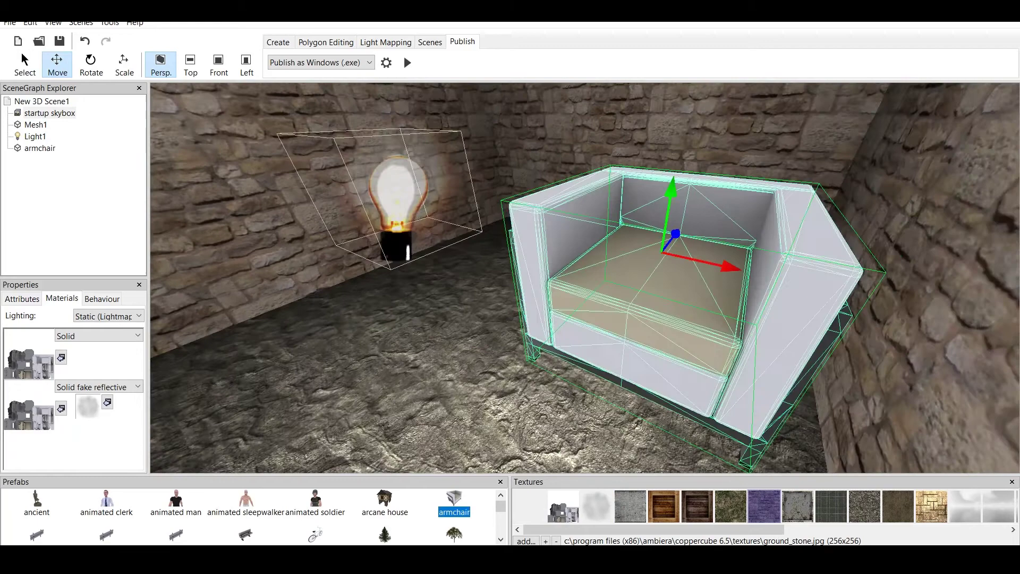
left_click_drag(662, 218, 704, 254)
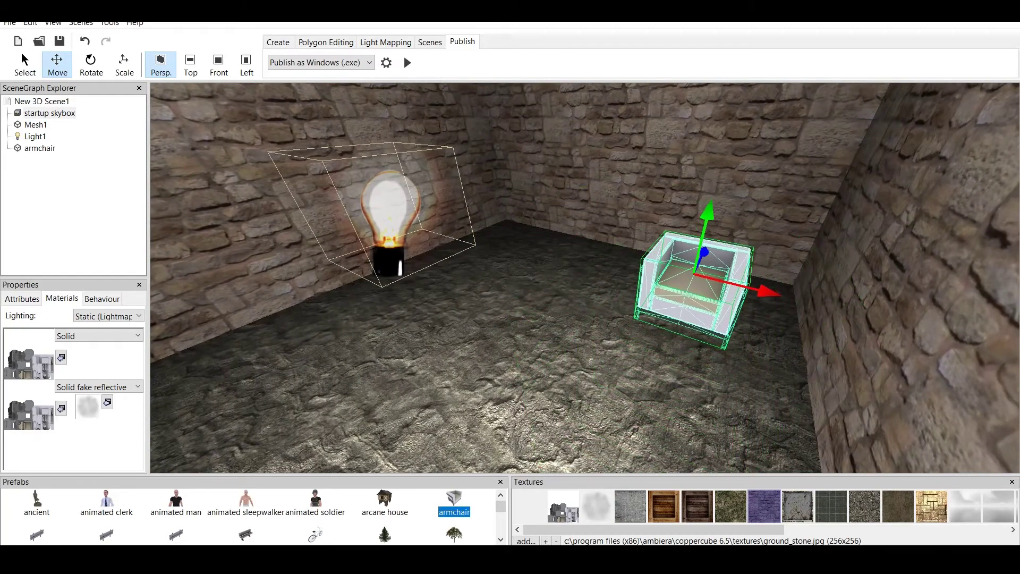
Apply the crate_wood2.jpg texture to the armchair's first material, the Solid one
scroll(704, 254, "up", 3)
right_click_drag(703, 254, 759, 255)
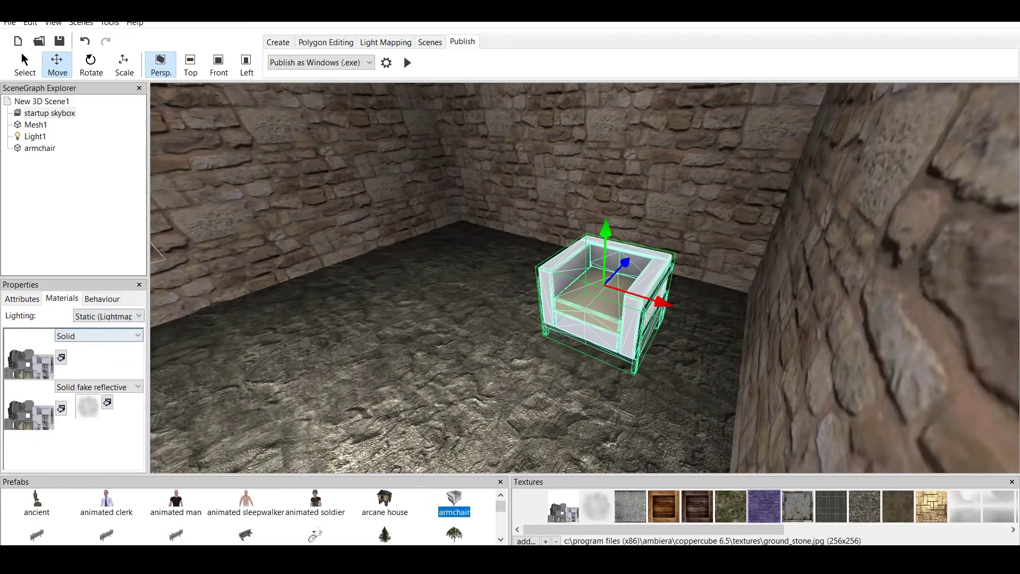
left_click(697, 506)
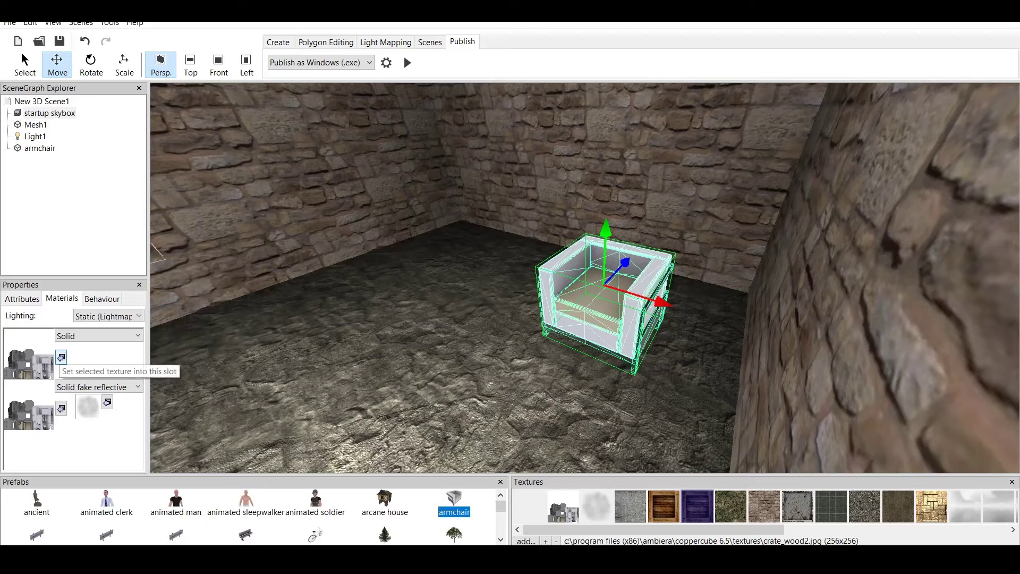
left_click(61, 357)
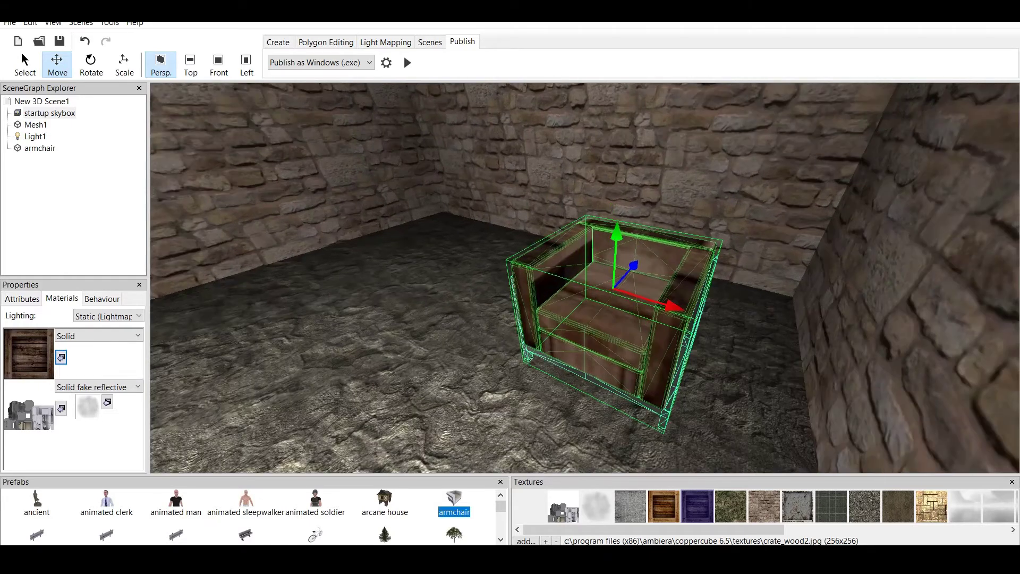
left_click(404, 330)
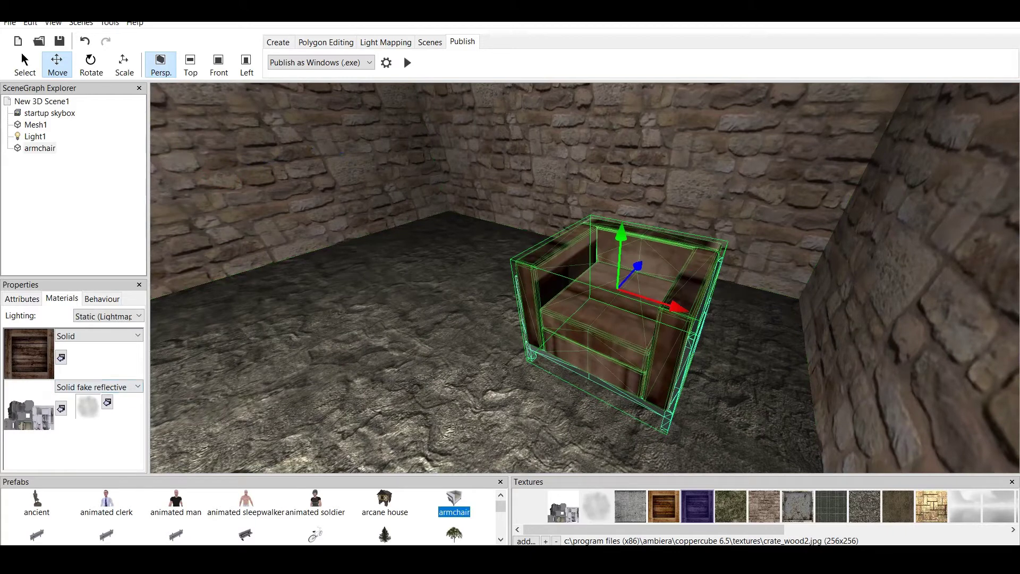
Apply the crate_wood2.jpg texture to both slots of the armchair's second material and set its type to Solid
left_click(61, 409)
left_click(107, 402)
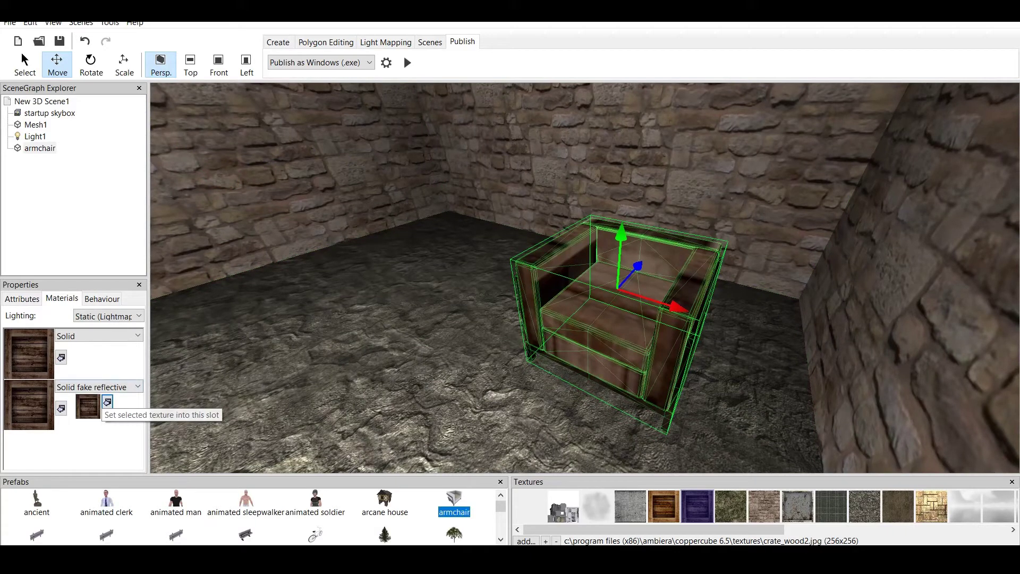
left_click(98, 386)
left_click(98, 398)
scroll(584, 276, "up", 5)
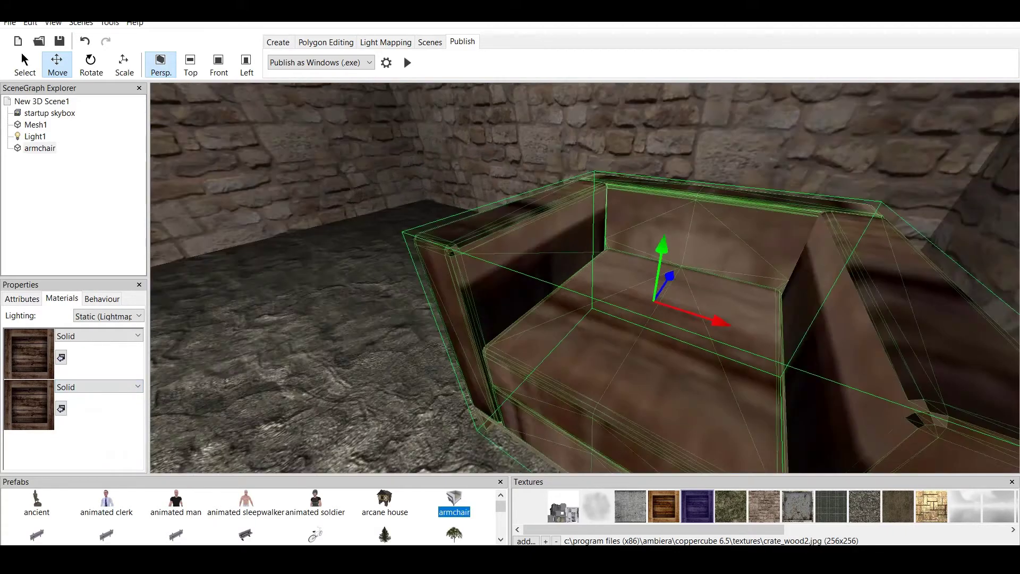
scroll(584, 276, "down", 5)
Test-run the scene as a Windows application and walk around the wood-textured armchair, closing the test window when done
left_click(408, 63)
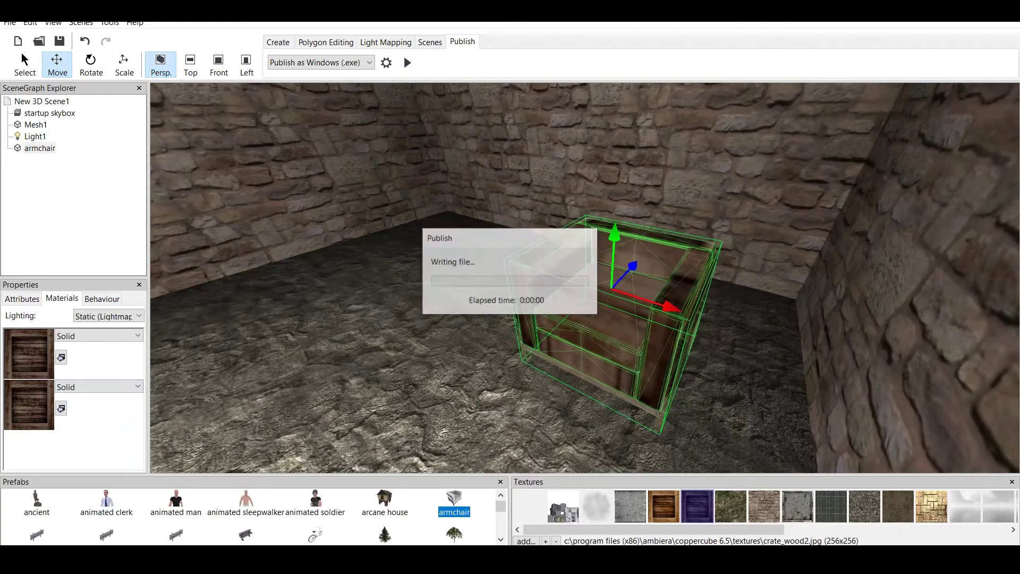
key("s")
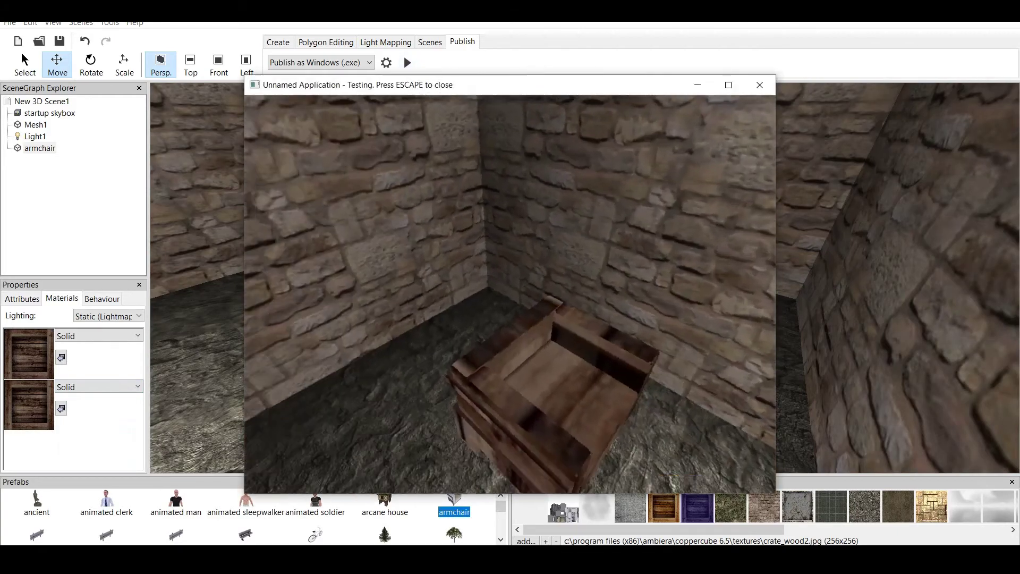
key("a")
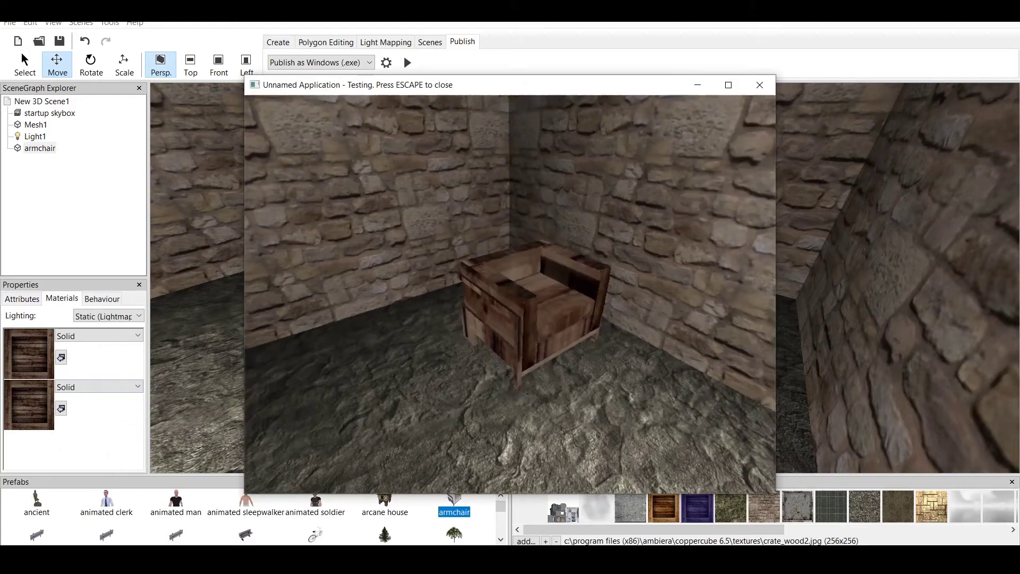
key("w")
key("Down")
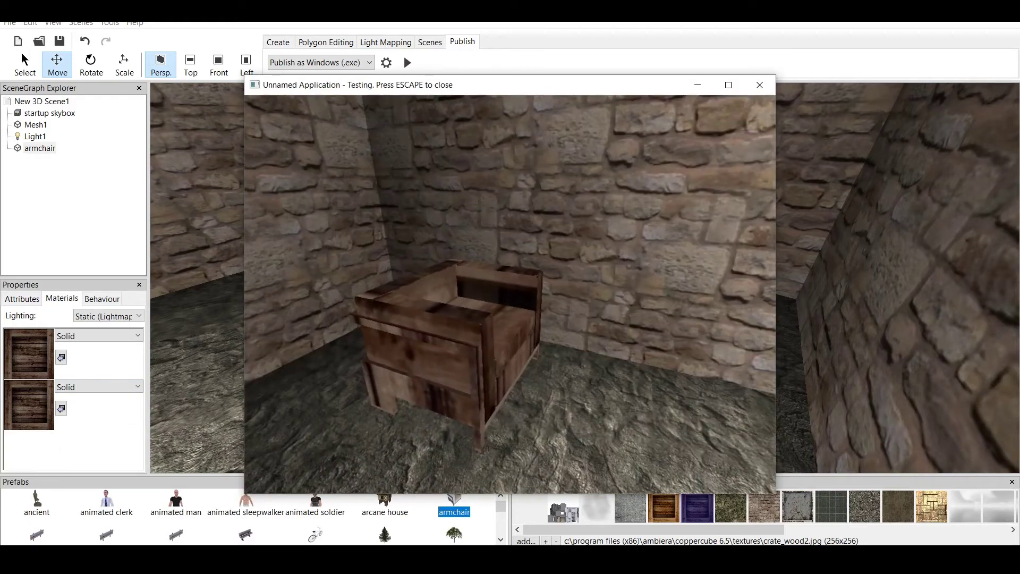
key("Escape")
Set the armchair's material lighting to Dynamic and inspect its shading up close
key("Down")
key("Left")
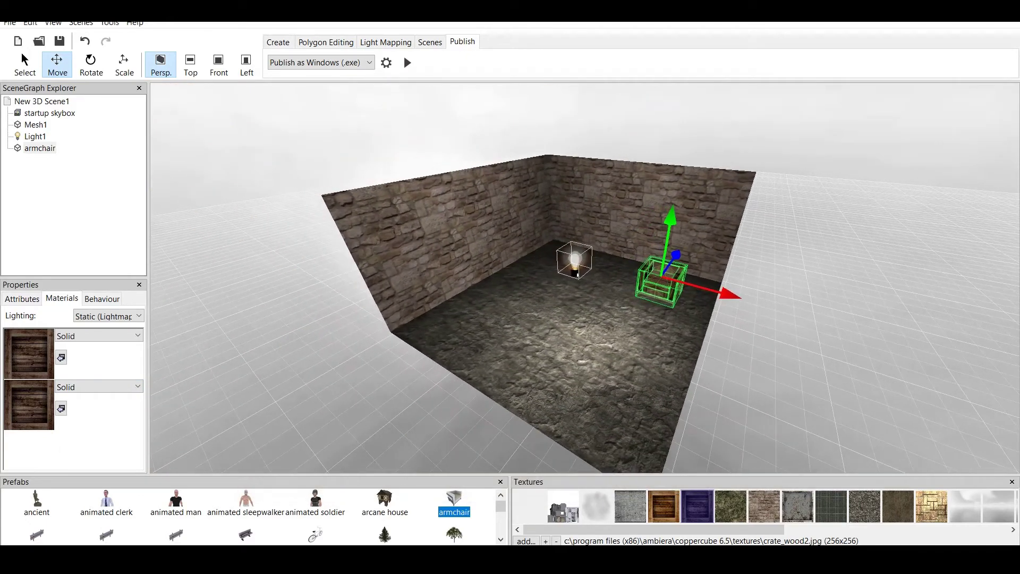
key("Up")
key("Down")
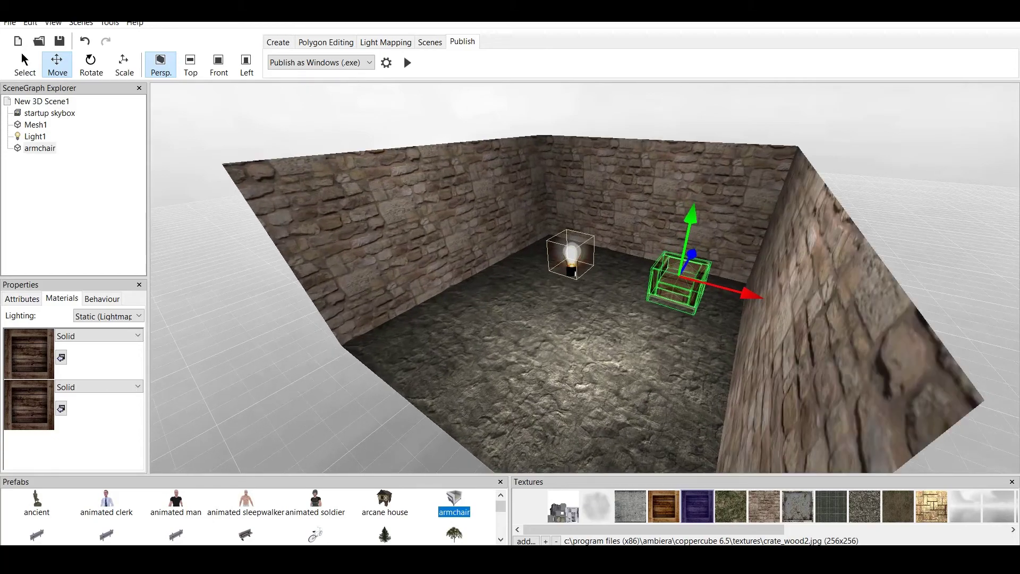
left_click(109, 316)
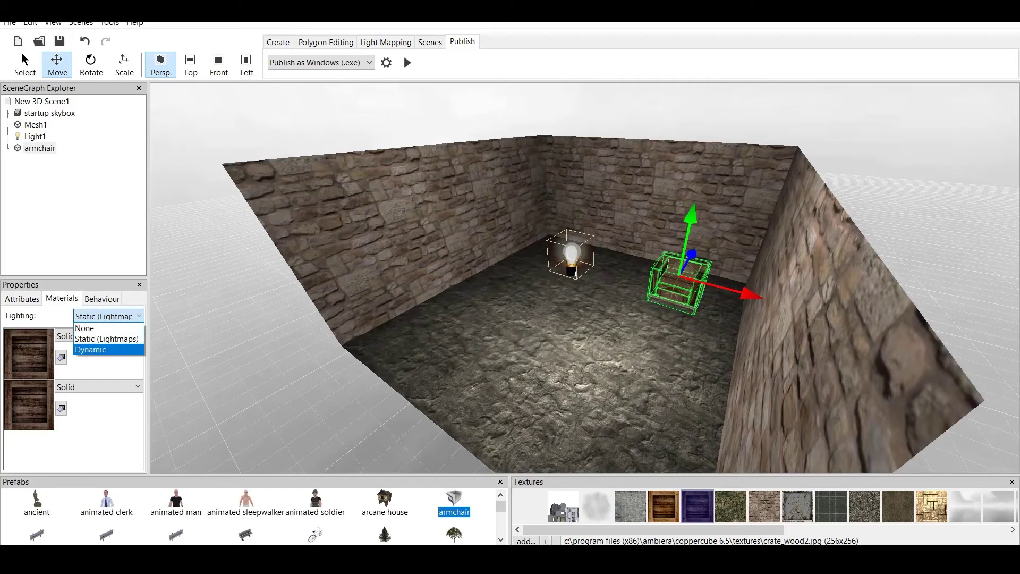
left_click(101, 350)
scroll(585, 277, "up", 5)
left_click_drag(584, 277, 718, 277)
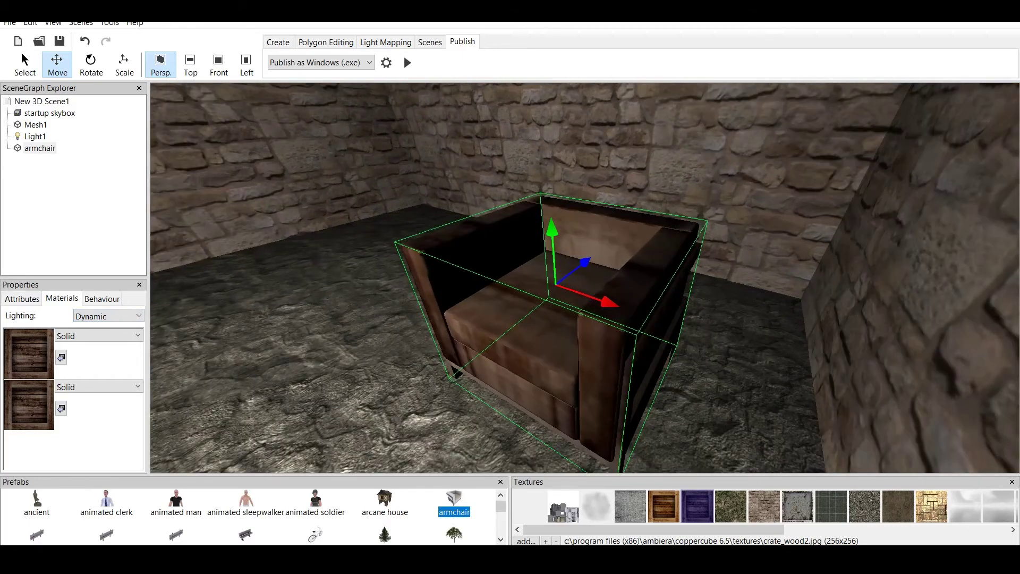
Switch the armchair's lighting to Static (Lightmaps) and back to Dynamic to compare the two
left_click(108, 316)
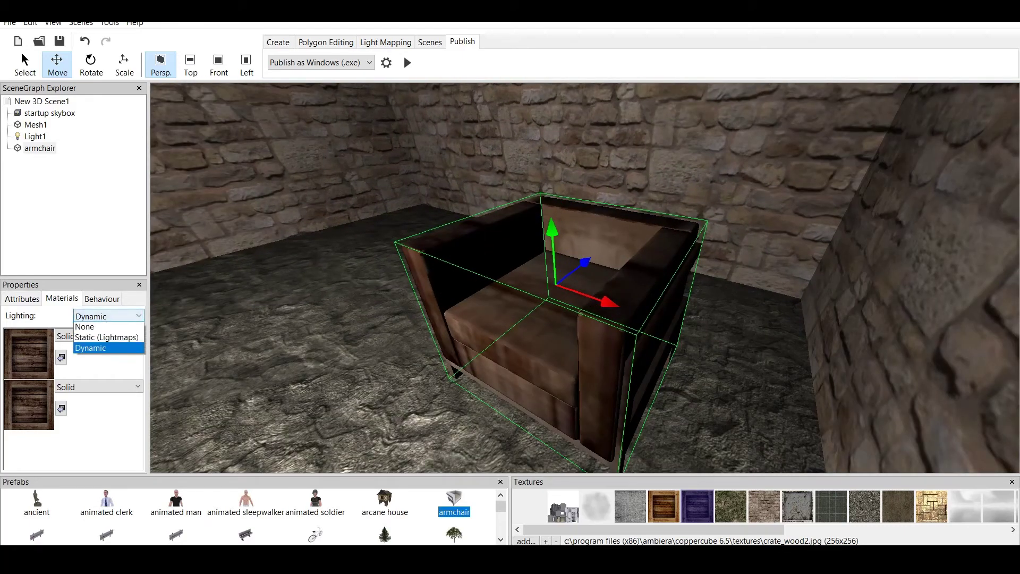
left_click(93, 337)
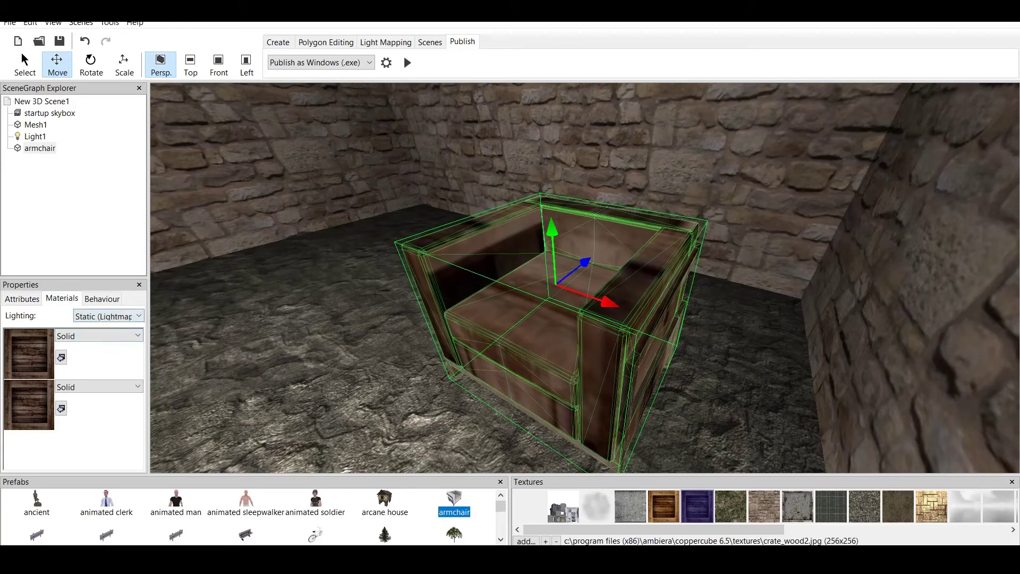
left_click(108, 315)
left_click(93, 348)
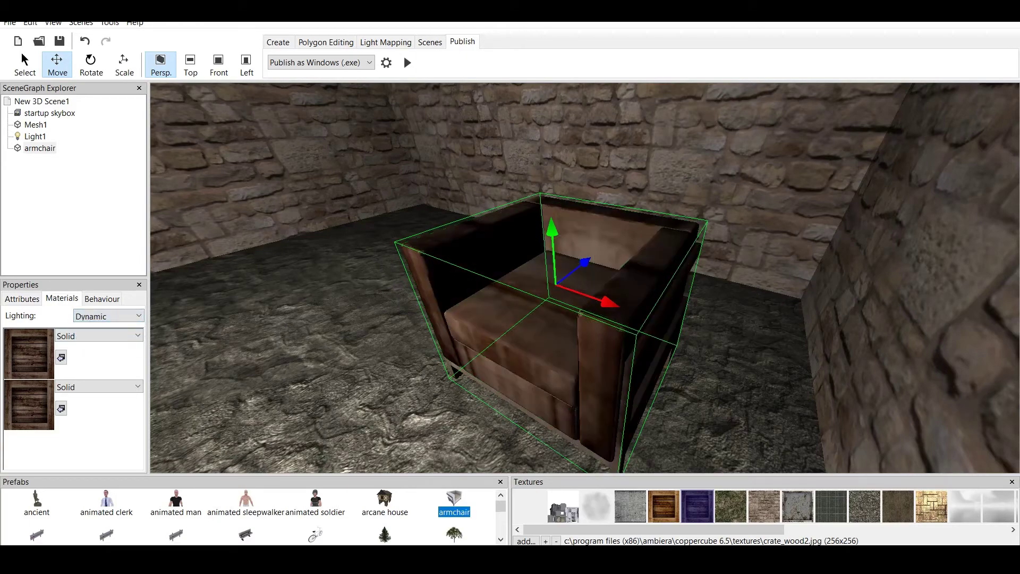
Test-run the scene again and examine the dynamically lit armchair from its side and front, closing the test window when done
left_click(407, 63)
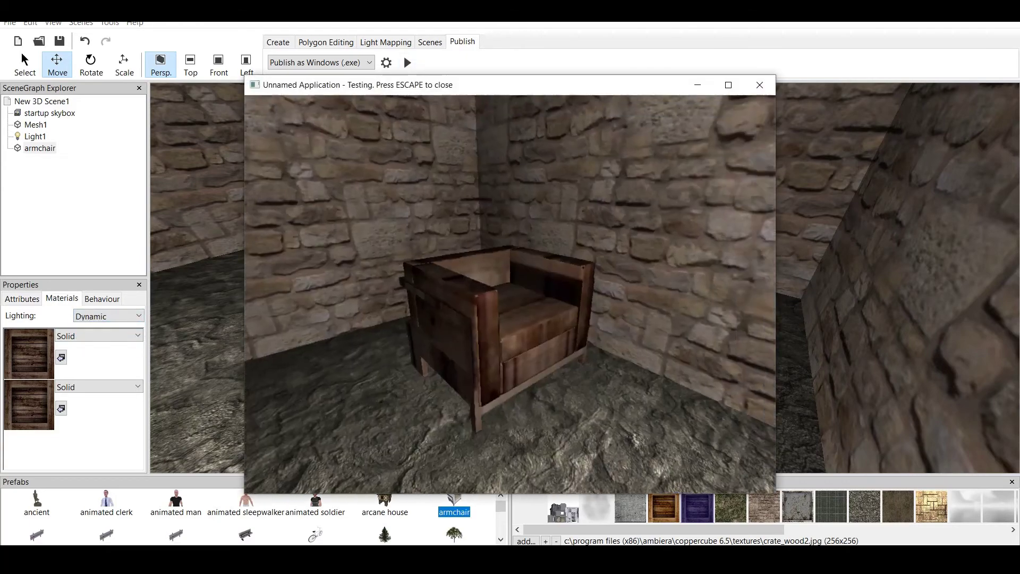
key("w")
key("d")
key("s")
key("a")
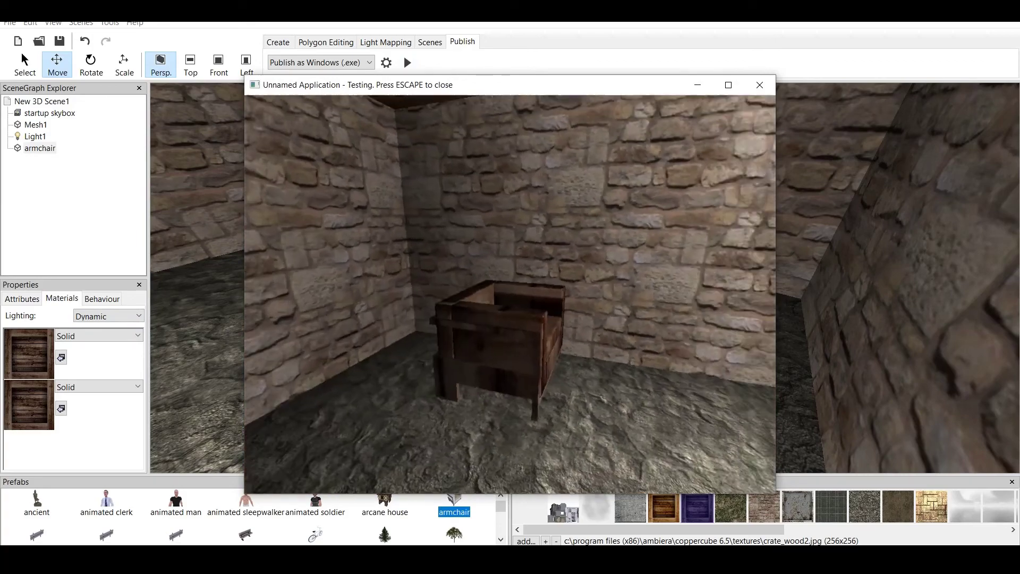
key("d")
key("s")
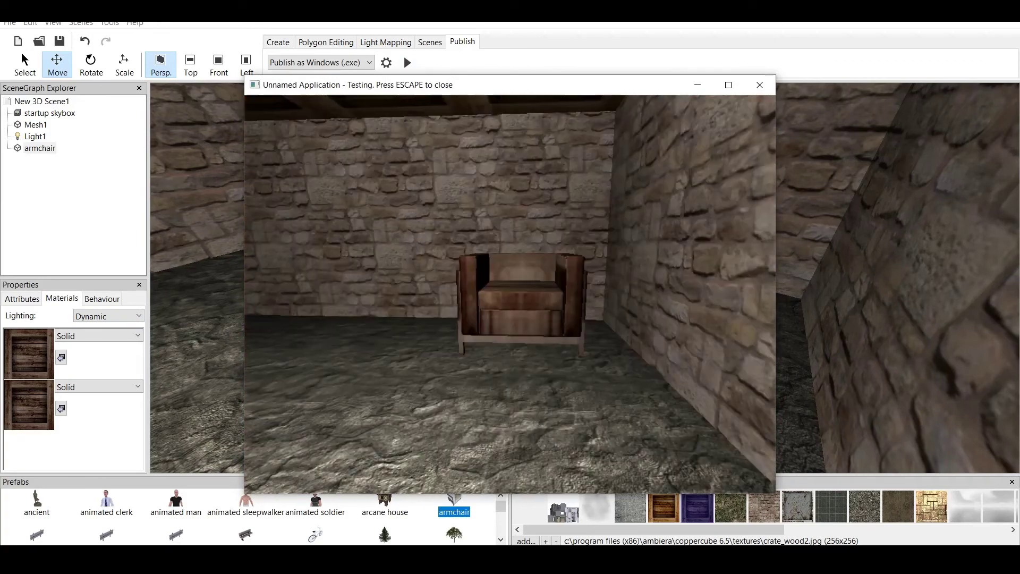
key("Escape")
Delete the room mesh, the light and the armchair together, keeping only the startup skybox in the scene
scroll(585, 278, "down", 10)
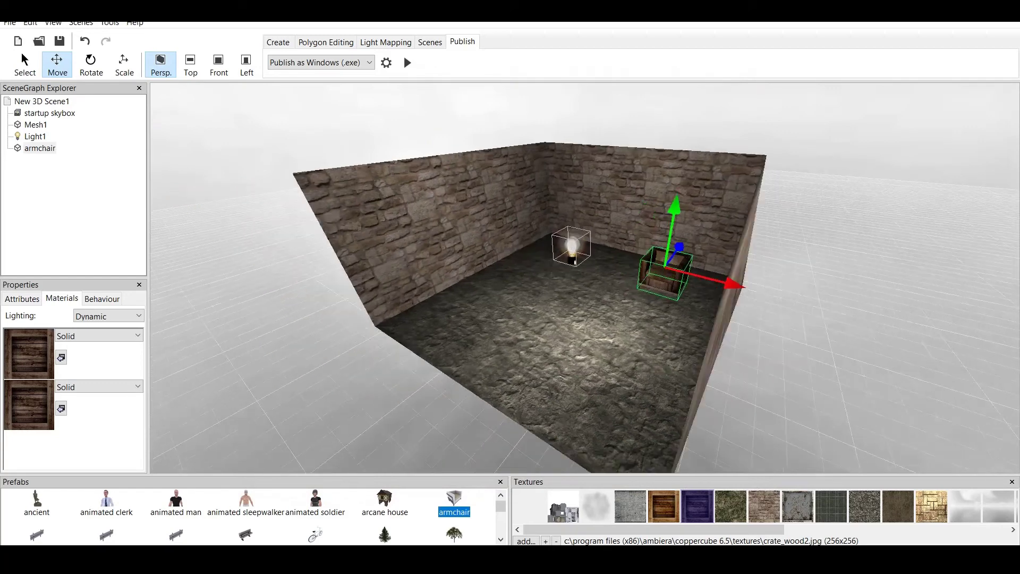
scroll(510, 276, "down", 5)
scroll(584, 278, "up", 3)
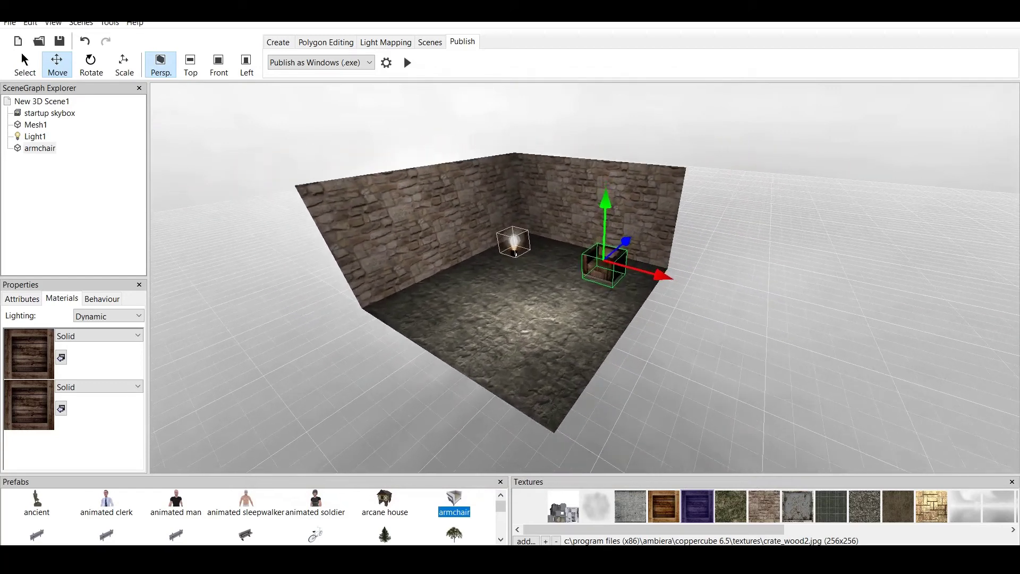
middle_click_drag(553, 266, 585, 302)
scroll(585, 276, "down", 2)
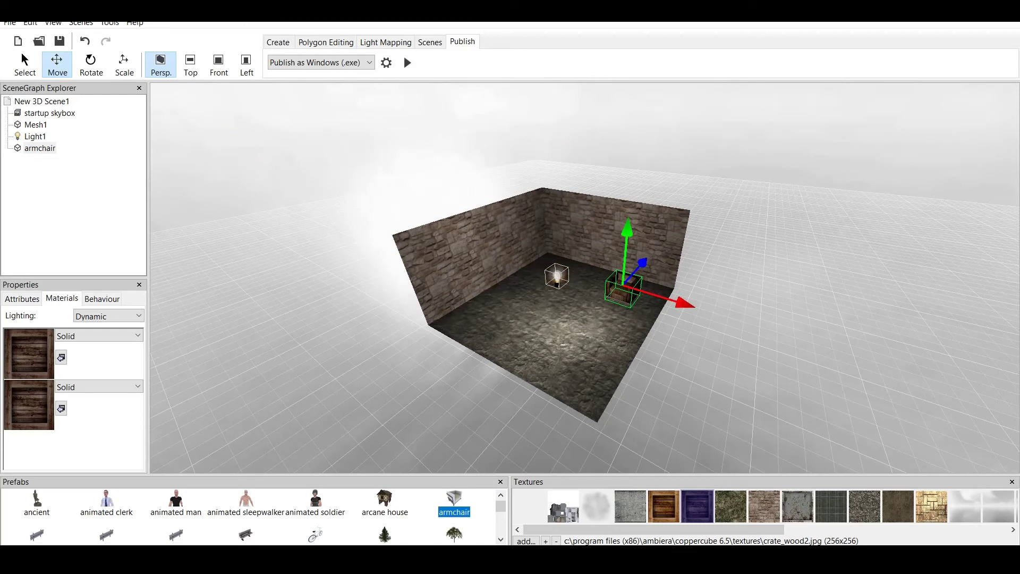
left_click(35, 136, "ctrl")
left_click(36, 124, "ctrl")
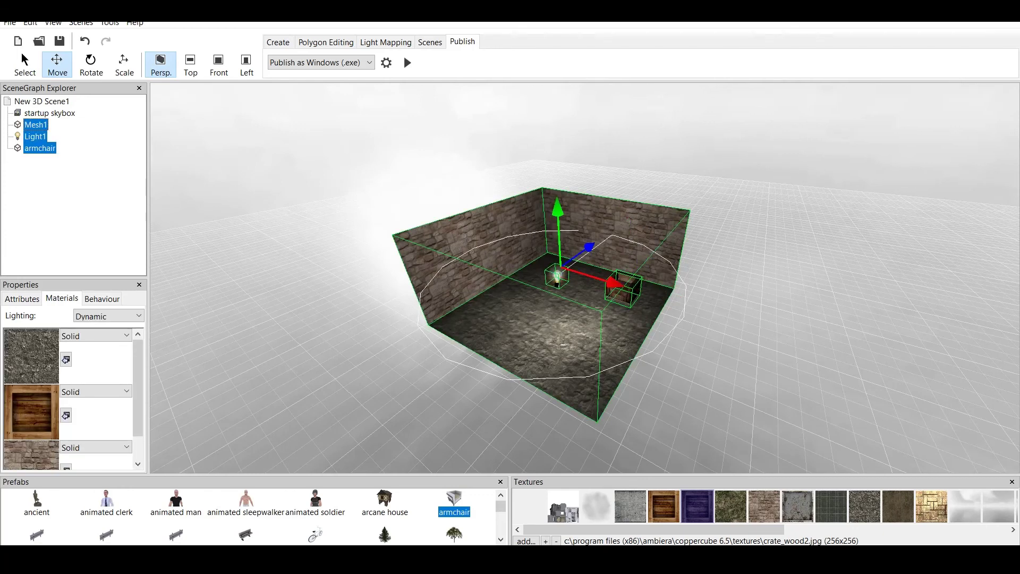
right_click(30, 125)
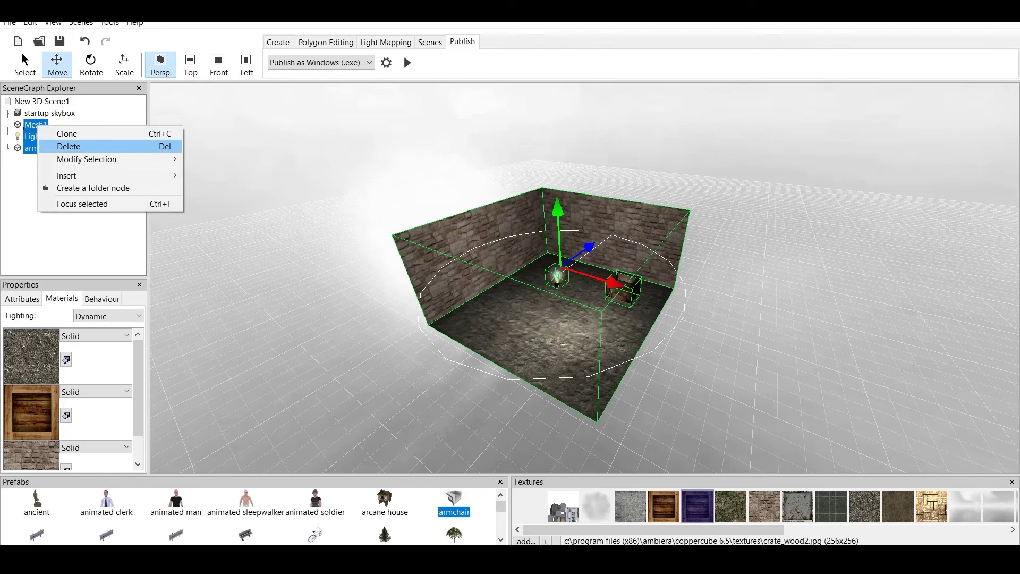
left_click(59, 146)
middle_click_drag(585, 278, 562, 252)
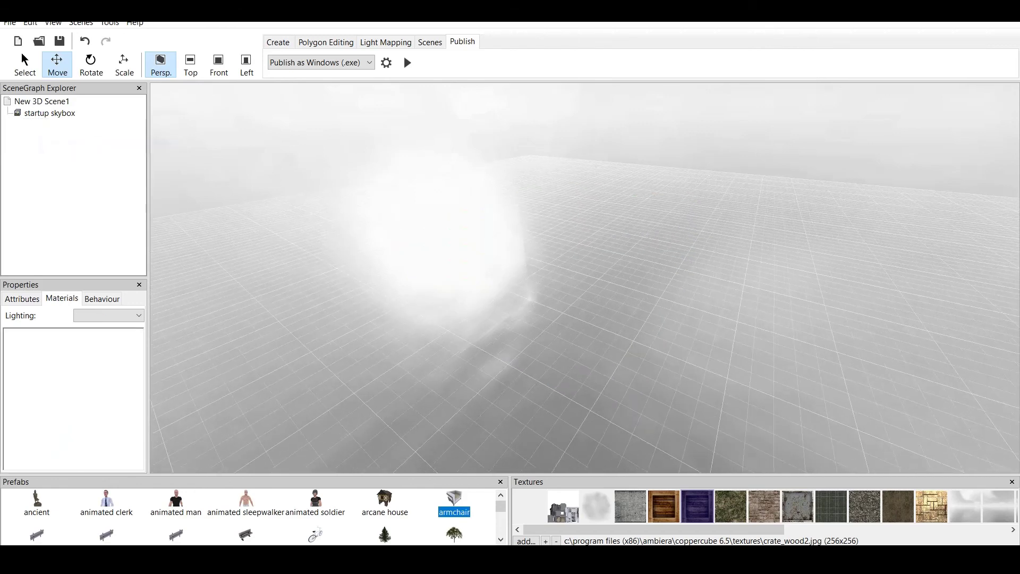